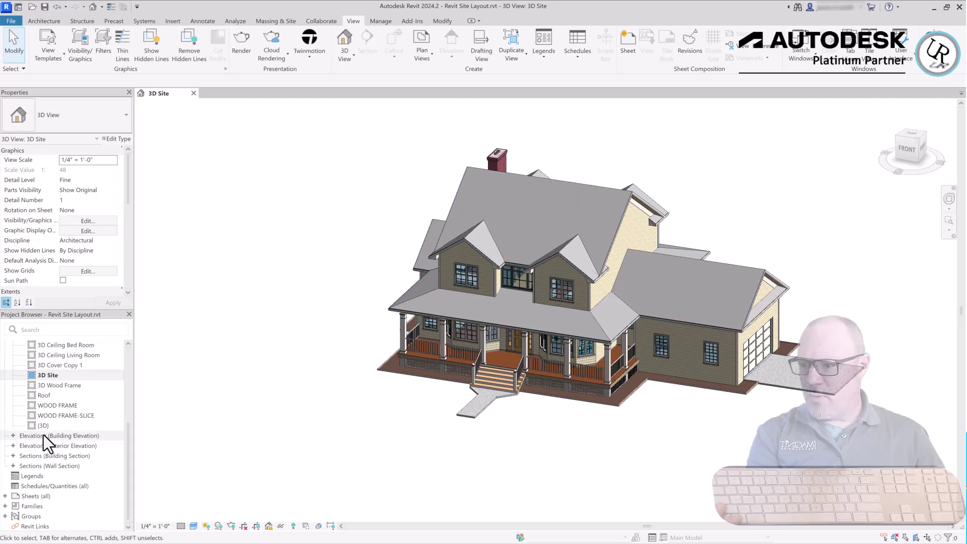
- Expand Floor Plans in the Project Browser and open the Site floor plan
scroll(30, 403, "up", 5)
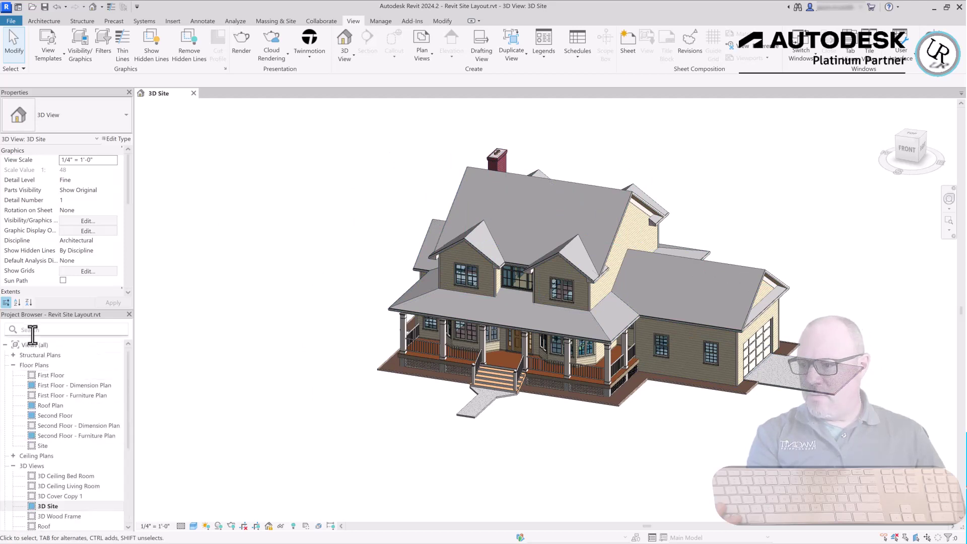
left_click(13, 365)
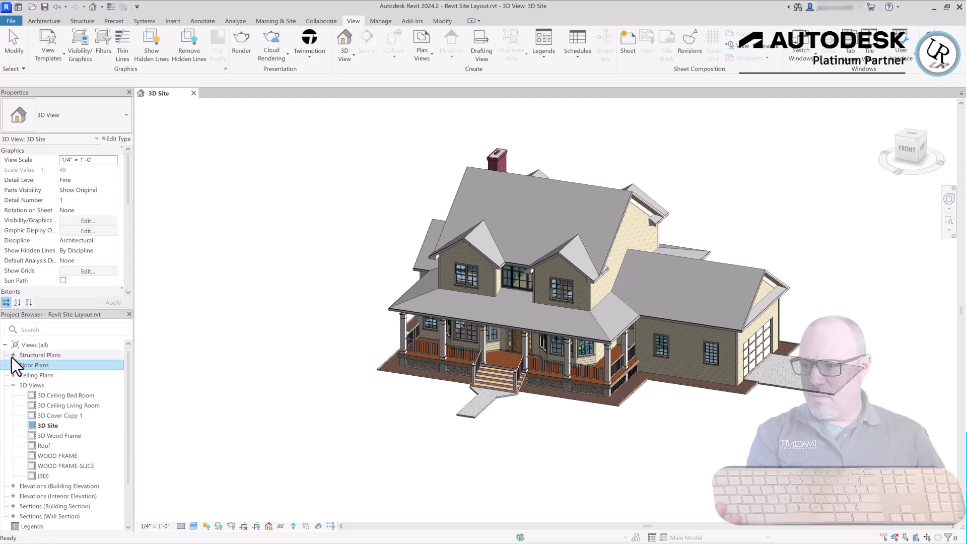
left_click(13, 365)
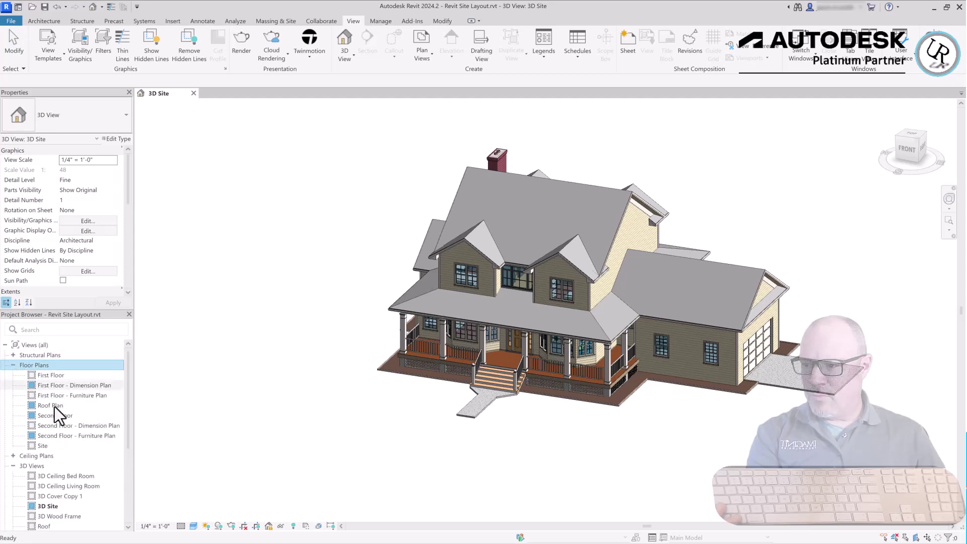
left_click(42, 447)
double_click(42, 446)
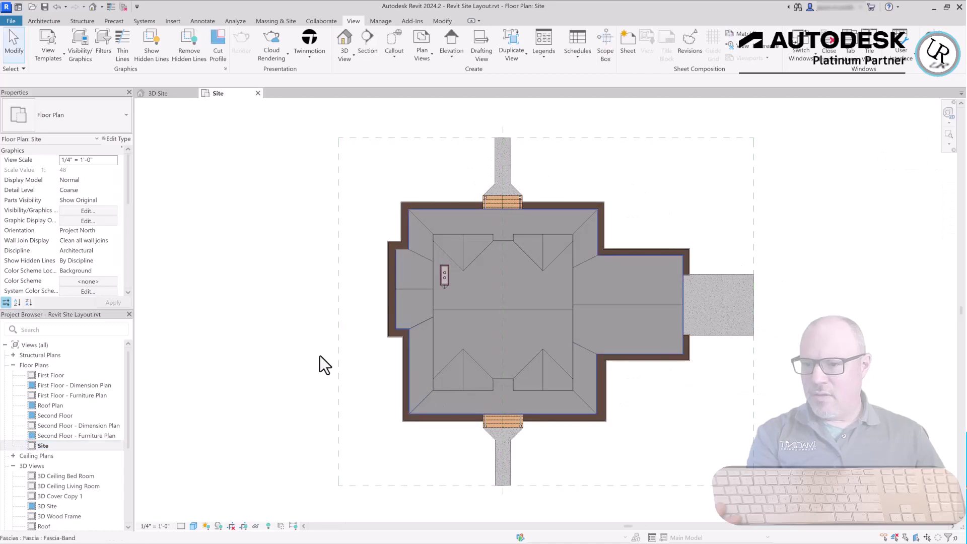
- Undo an accidentally placed vertical reference plane
key("r")
key("p")
left_click(670, 135)
left_click(670, 241)
key("ctrl+z")
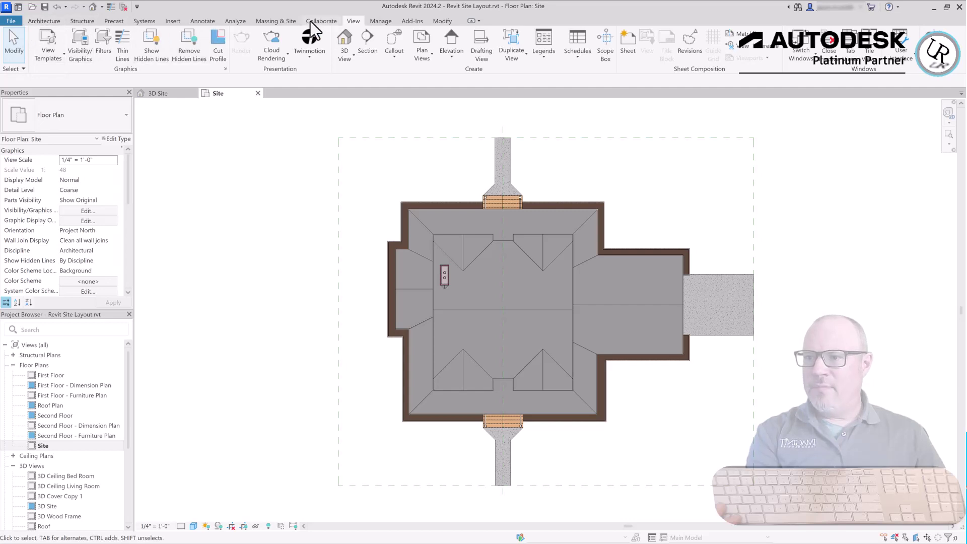
- Start a toposolid using Massing & Site > Toposolid > Create from Sketch
left_click(271, 21)
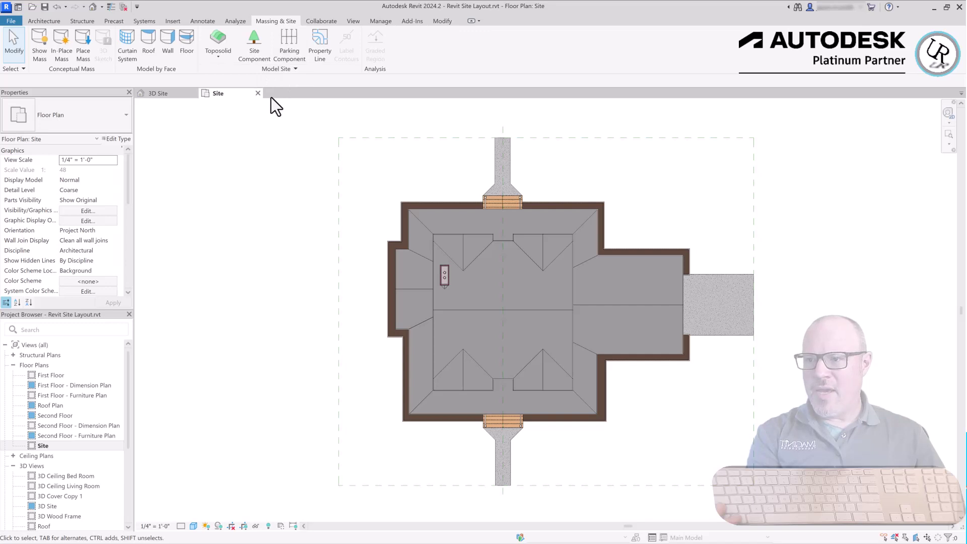
left_click(222, 61)
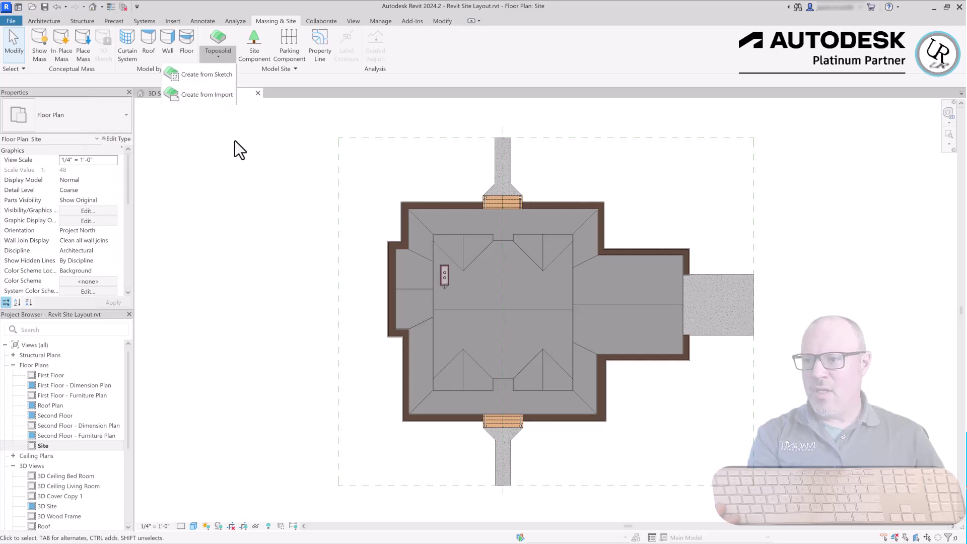
left_click(192, 74)
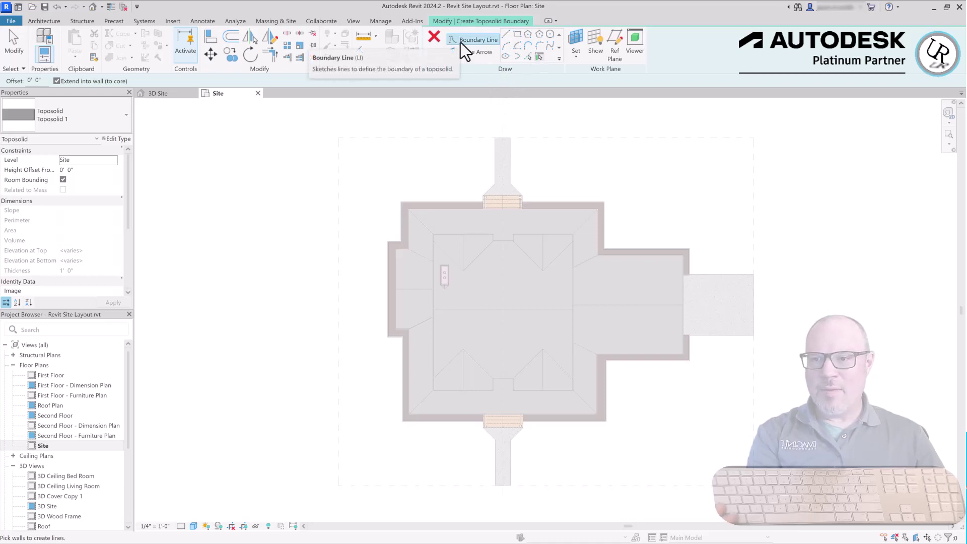
- Sketch a rectangular boundary between the site's top-left and bottom-right corners, keeping Level Site
left_click(518, 35)
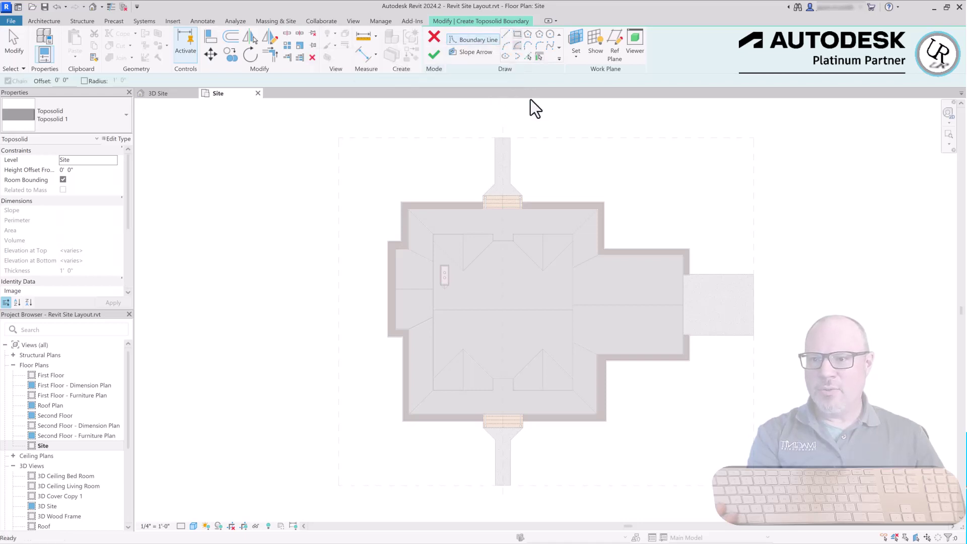
left_click(339, 138)
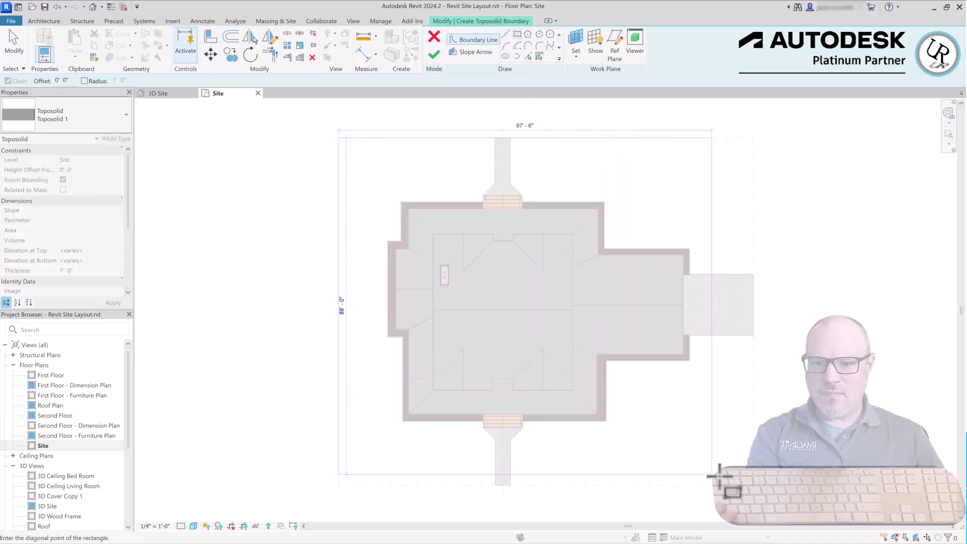
left_click(754, 485)
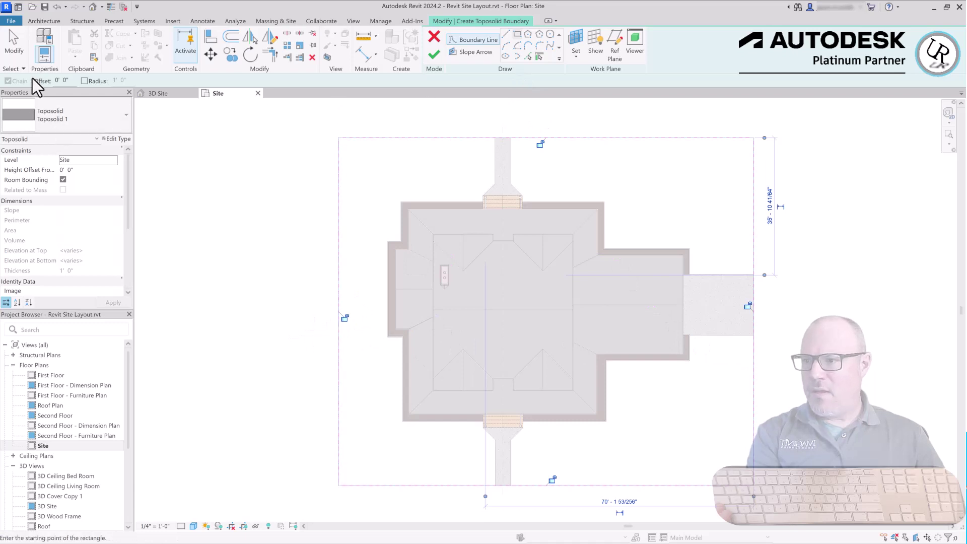
left_click(101, 115)
left_click(39, 112)
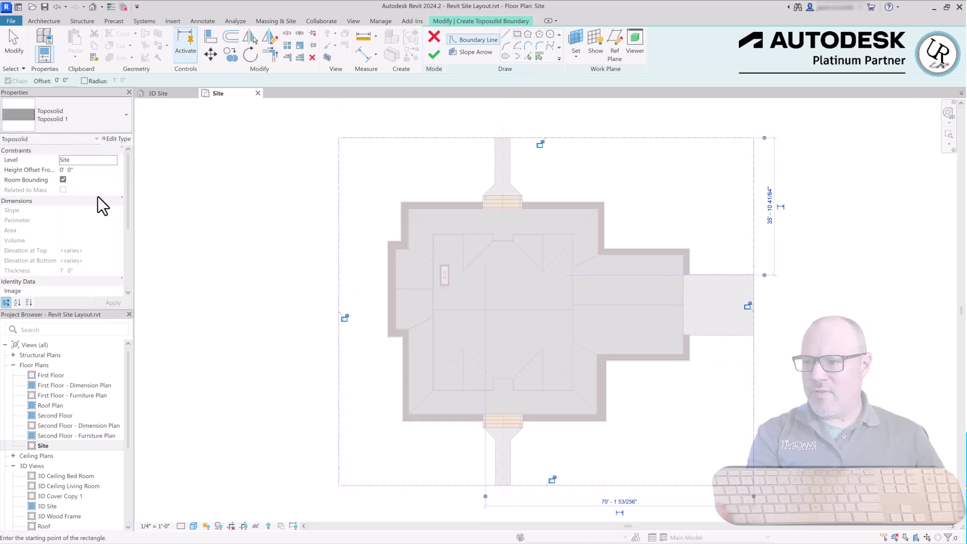
left_click(114, 160)
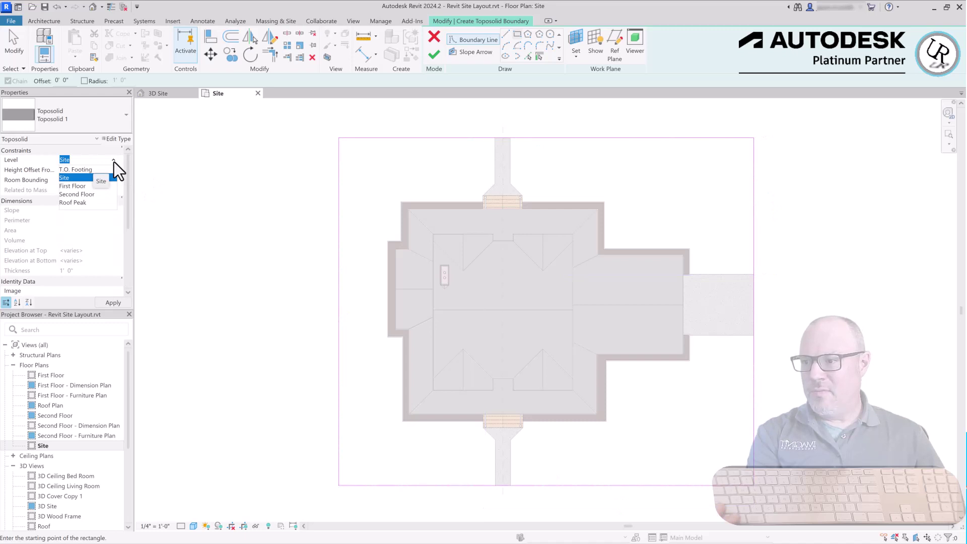
left_click(114, 162)
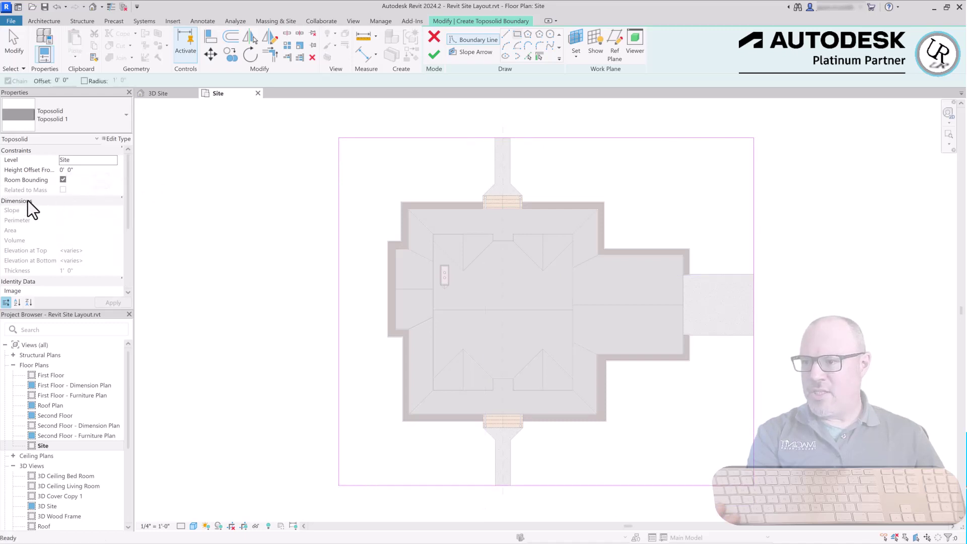
scroll(78, 285, "down", 4)
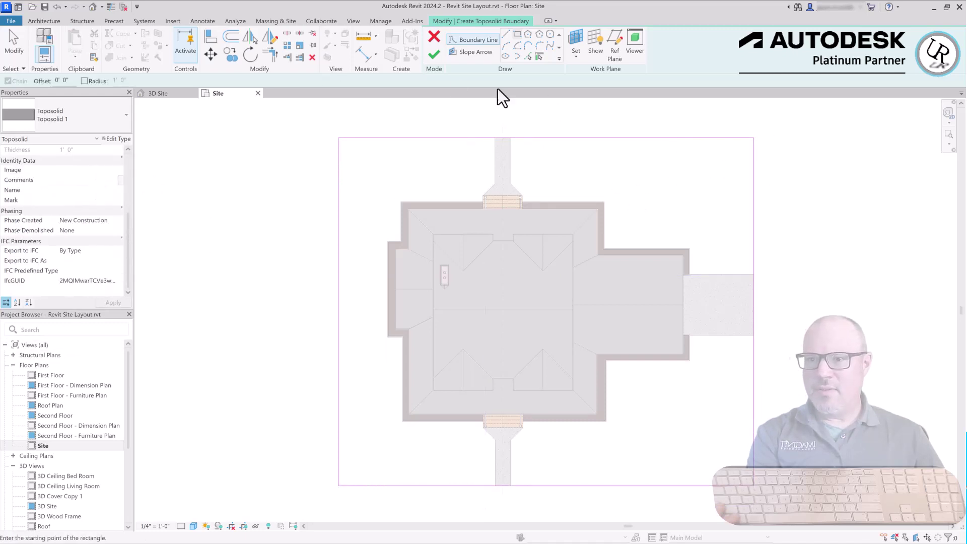
- Finish the toposolid boundary sketch and select the new toposolid
left_click(432, 56)
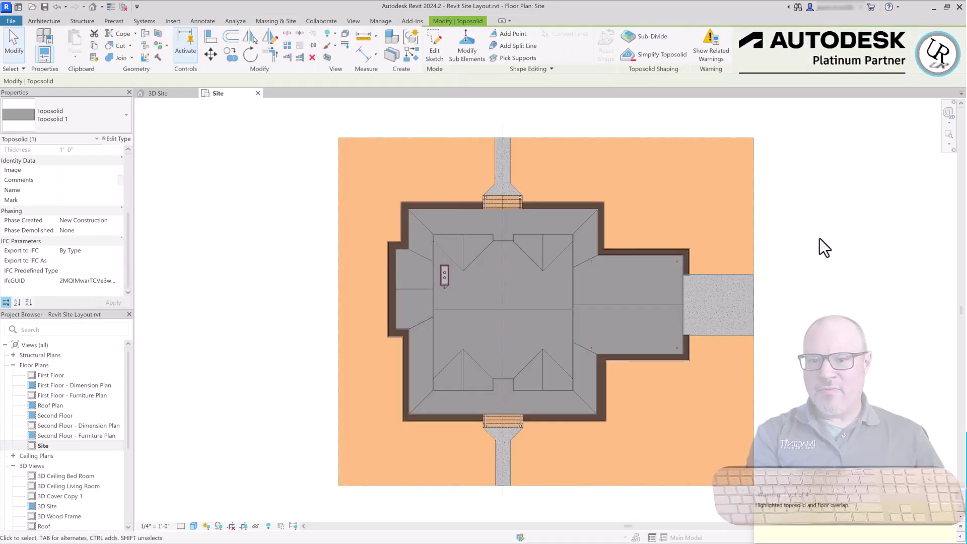
key("Escape")
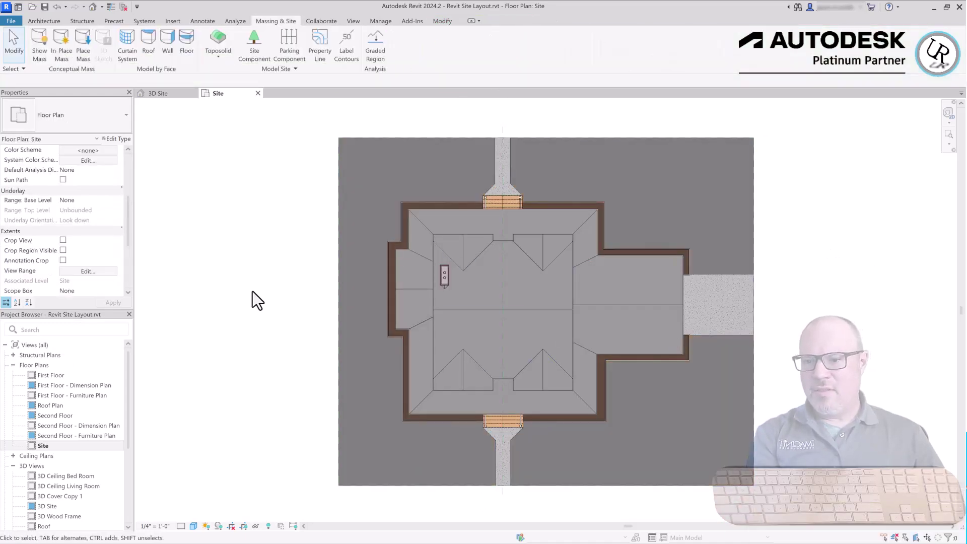
left_click(339, 297)
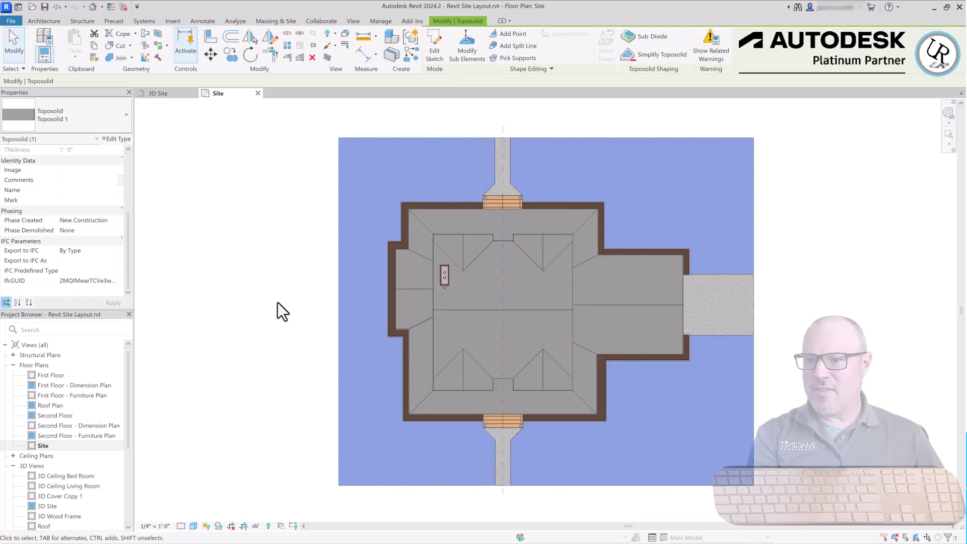
- Duplicate the toposolid type under the name 'Green Field Site'
left_click(112, 139)
left_click_drag(700, 129, 764, 128)
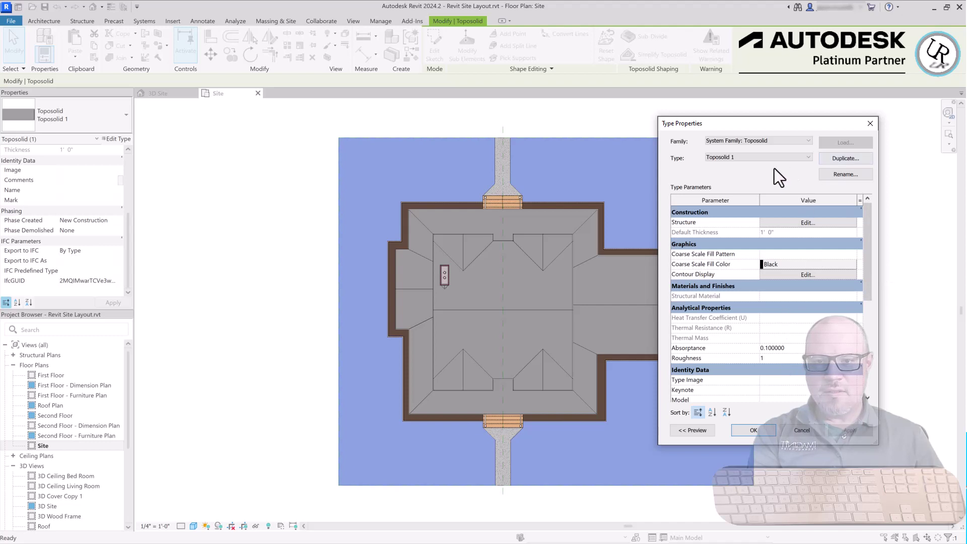
left_click(839, 159)
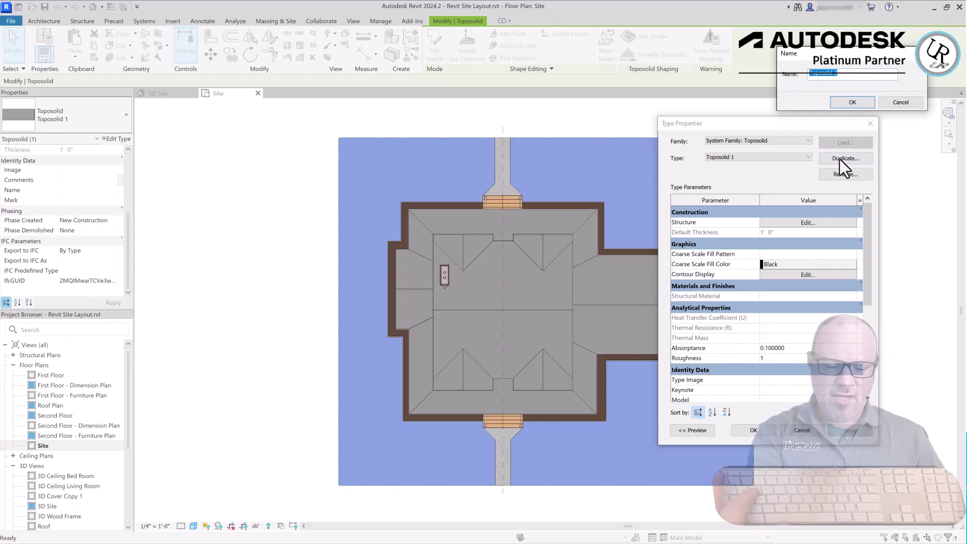
type("Green")
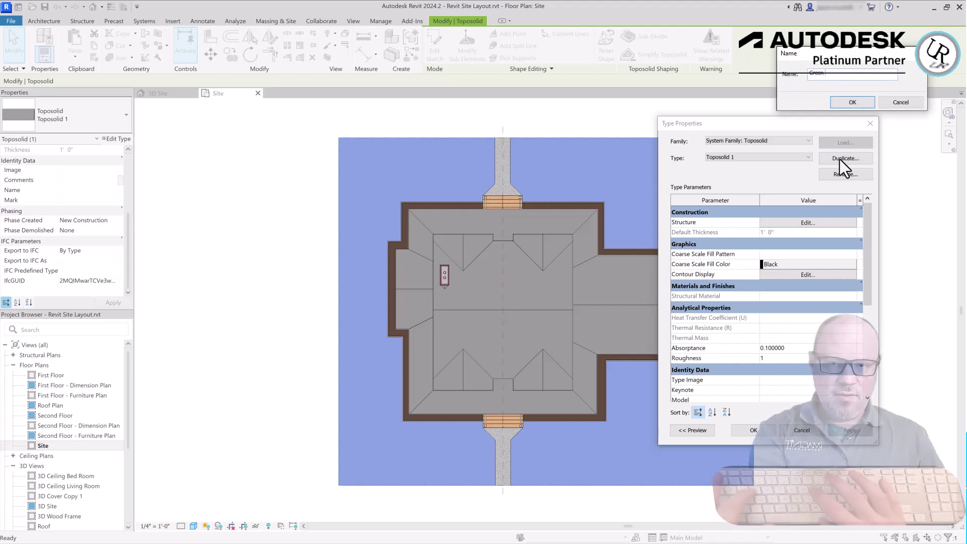
type(" Field Site")
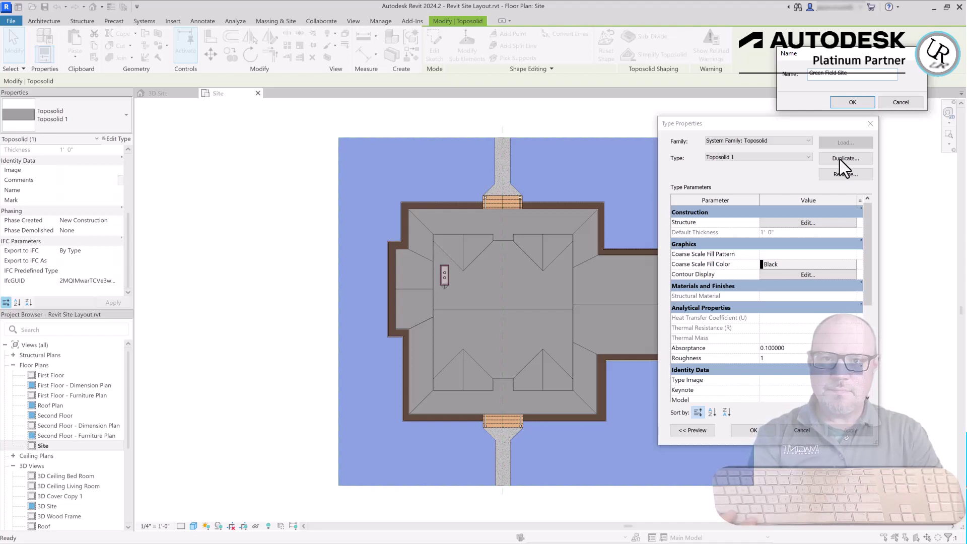
key("Return")
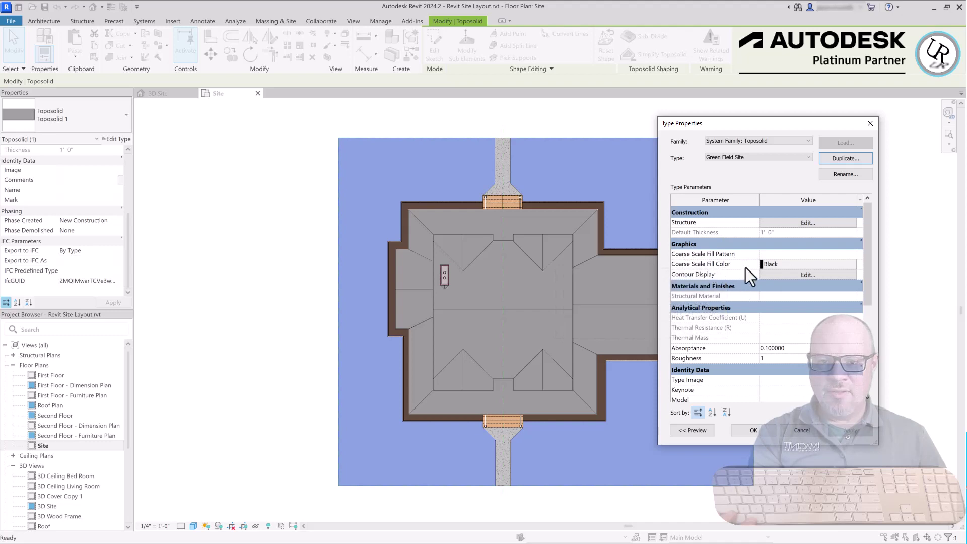
- Set Coarse Scale Fill Color to Green and open the Contour Display settings
left_click(781, 264)
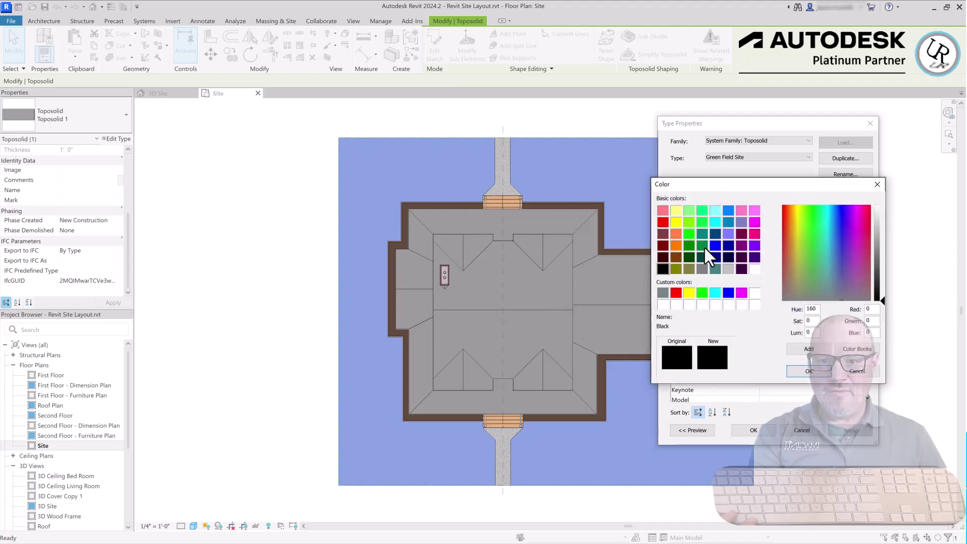
left_click(689, 234)
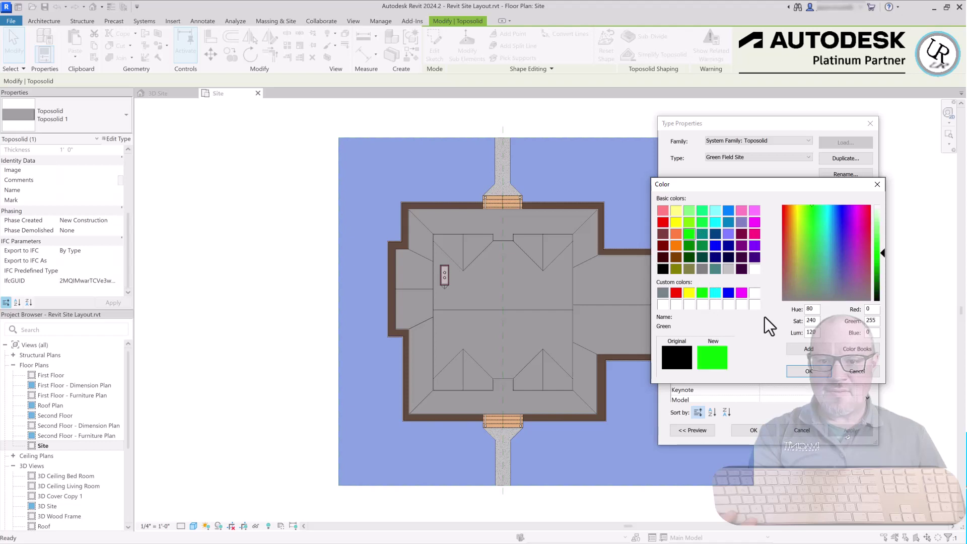
left_click(810, 371)
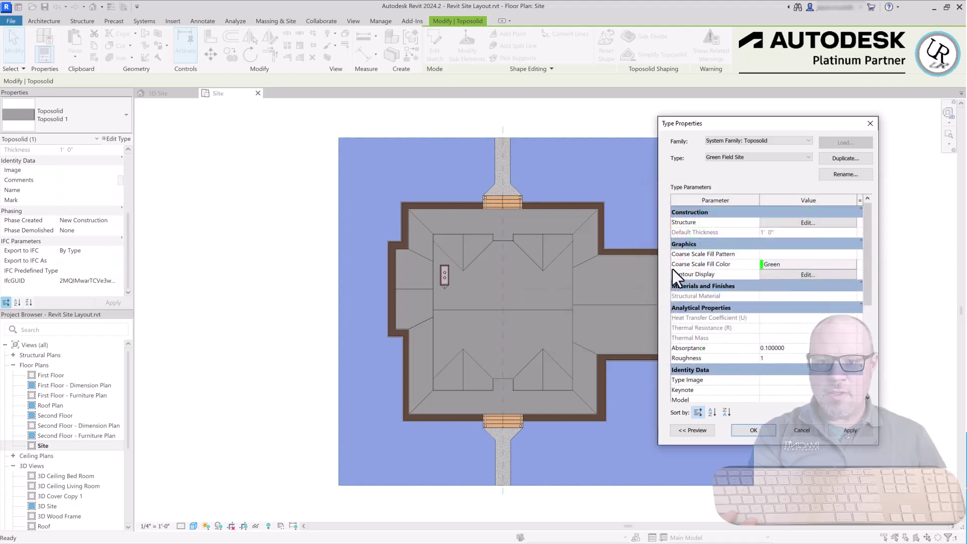
left_click(784, 275)
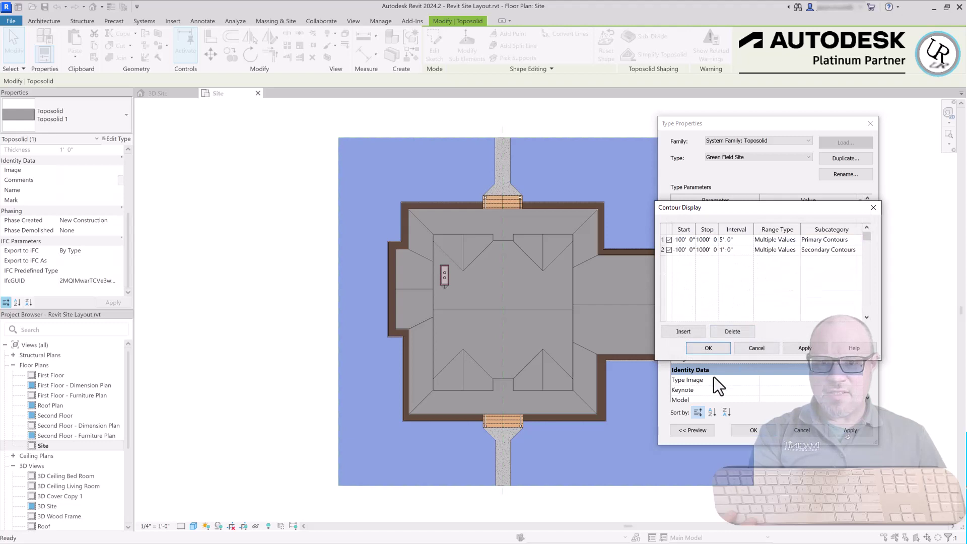
- Close Contour Display and insert a 0' 1" structure layer above the 1' layer
left_click(711, 351)
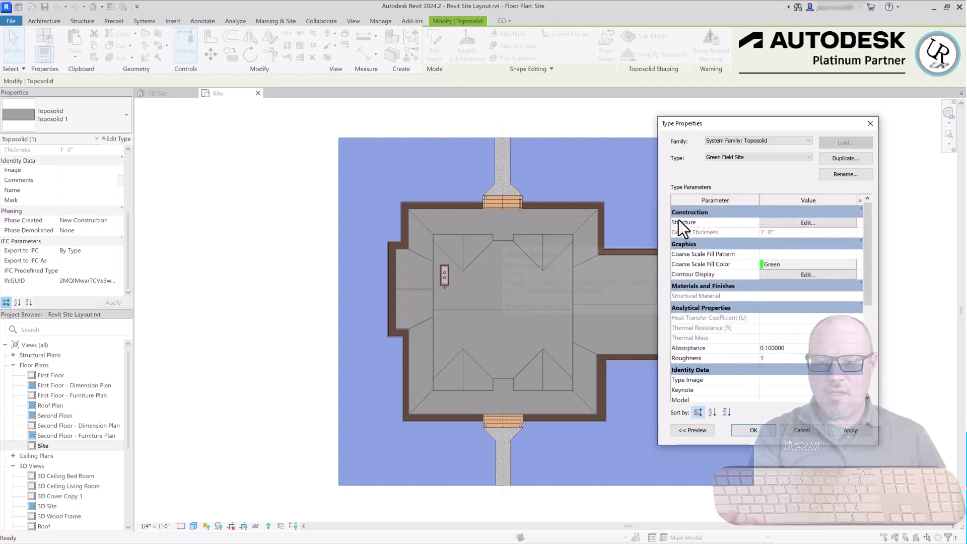
left_click(782, 224)
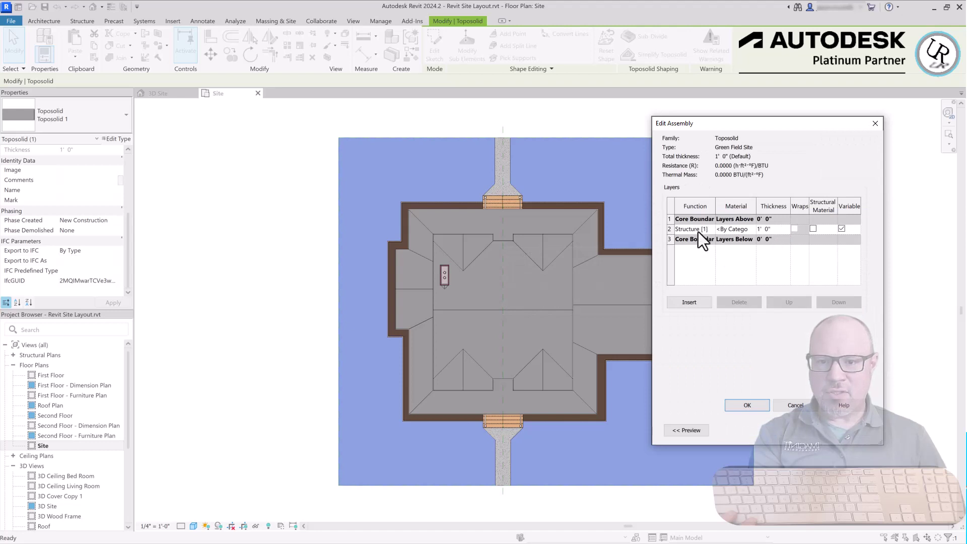
left_click(737, 230)
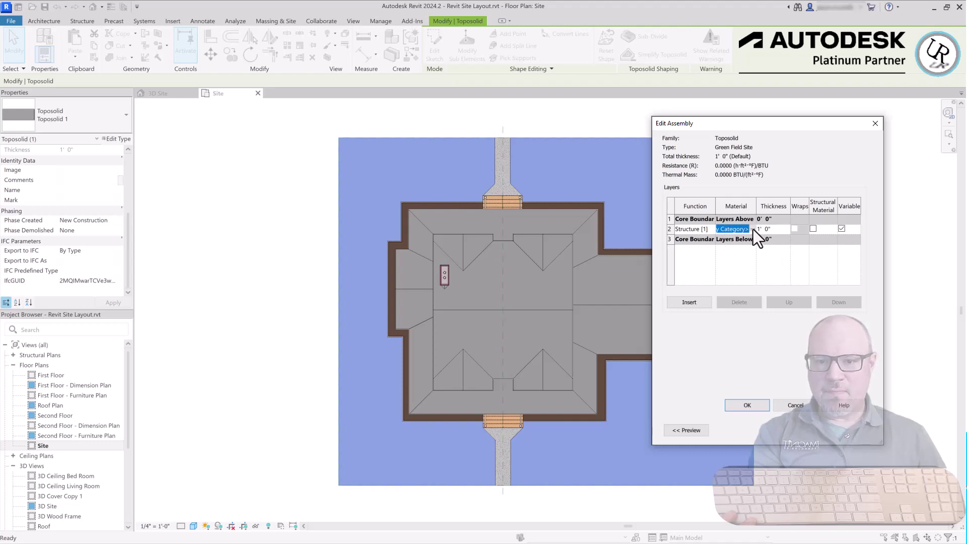
left_click(690, 302)
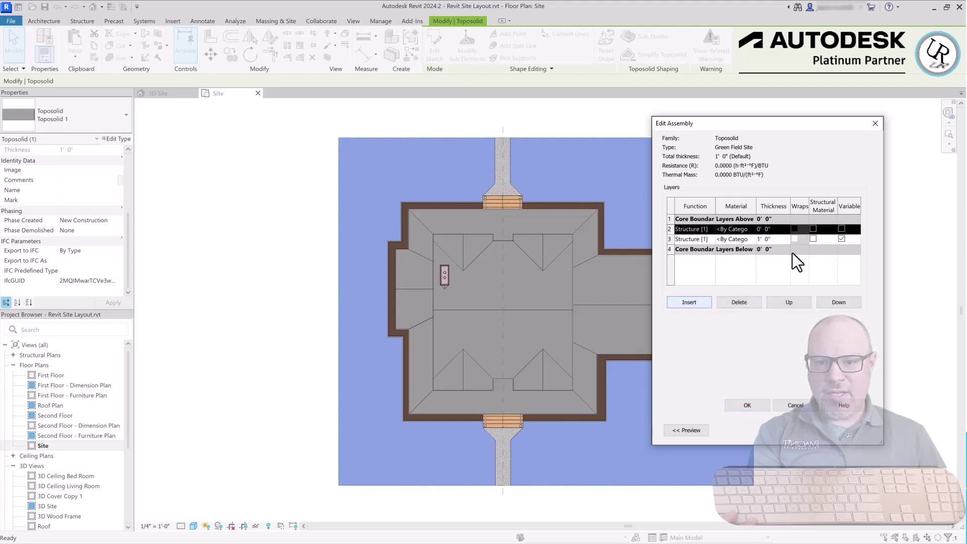
left_click(779, 229)
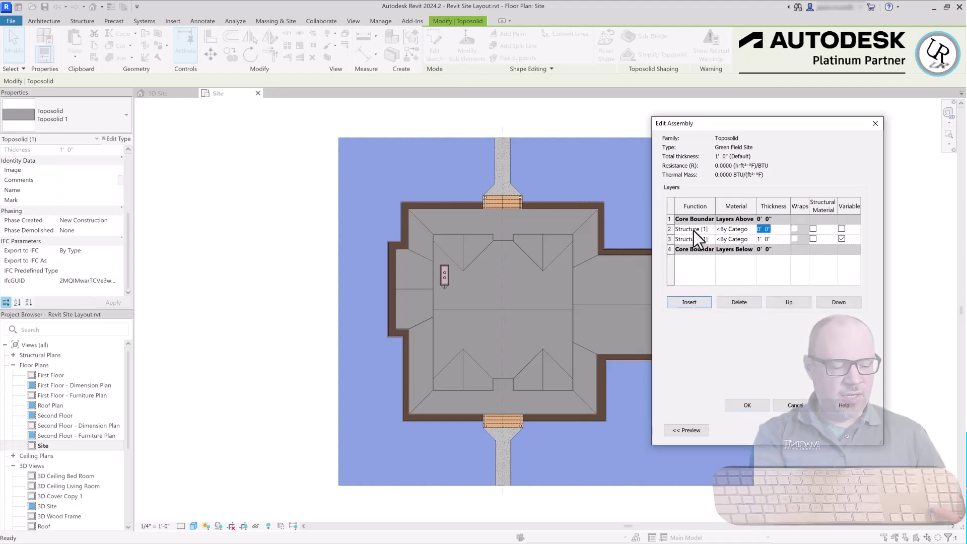
type("0 1")
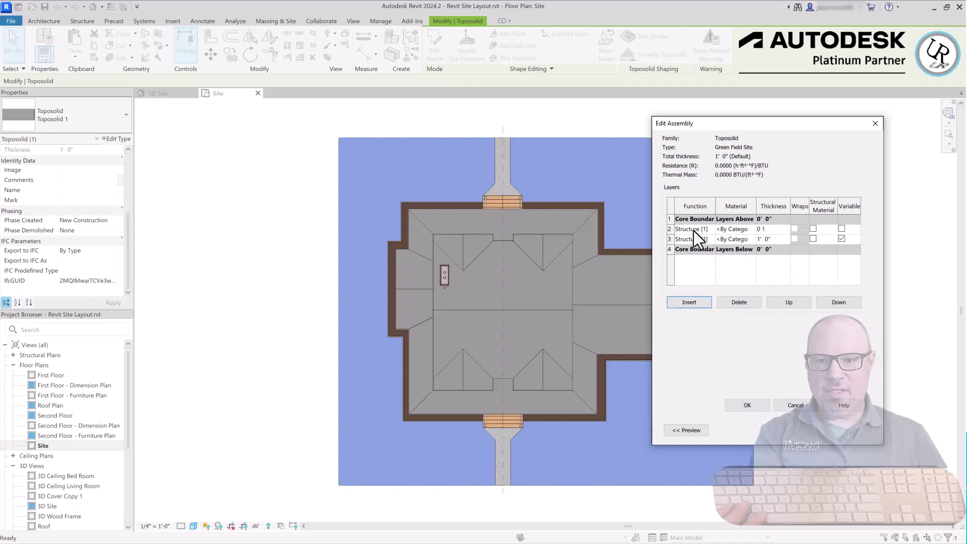
left_click(782, 240)
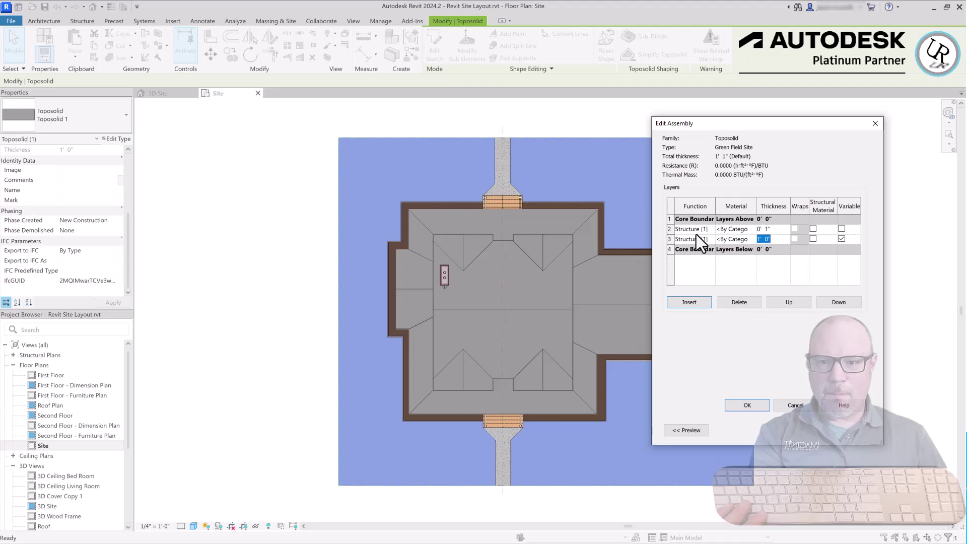
- Assign the Grass material to the top 1" layer
left_click(752, 230)
left_click(752, 229)
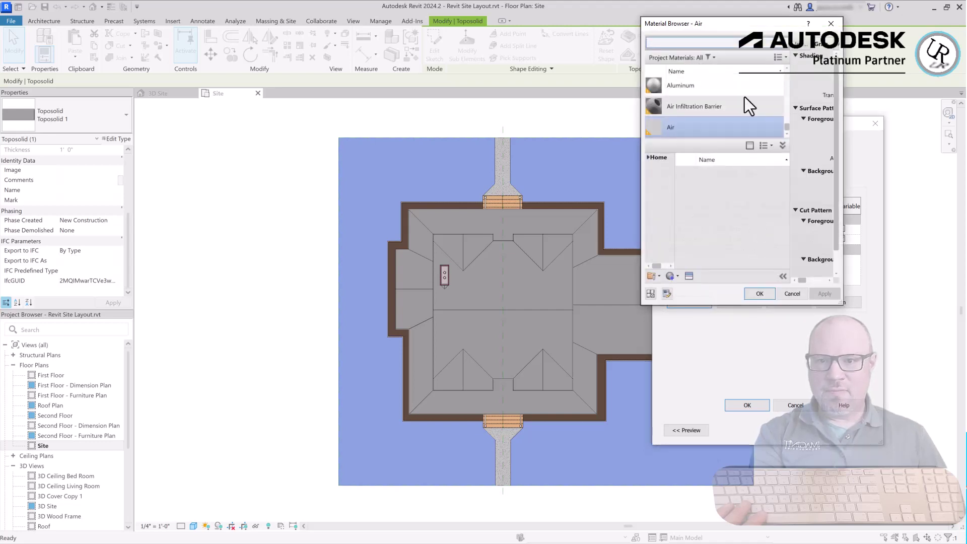
left_click_drag(718, 25, 329, 48)
left_click_drag(443, 326, 612, 354)
left_click(294, 68)
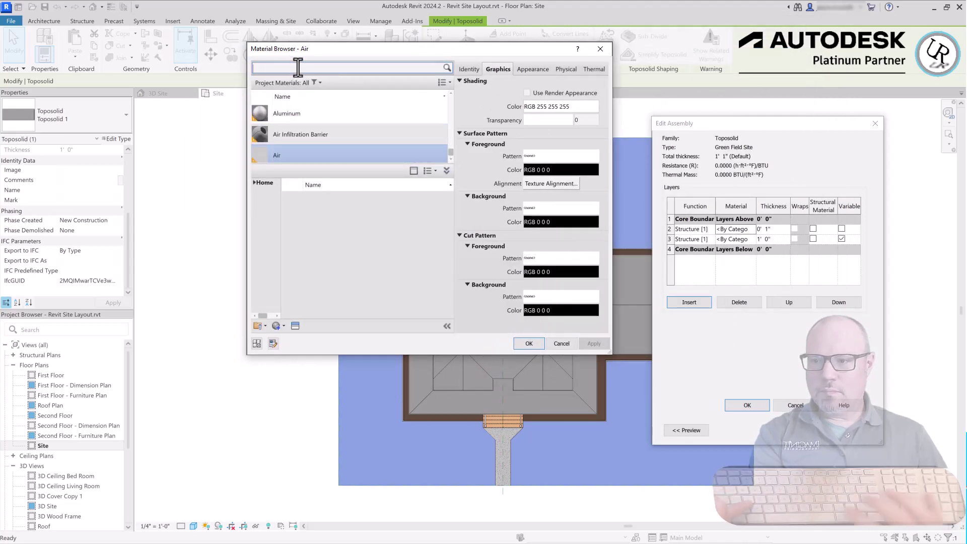
type("grass")
left_click(303, 130)
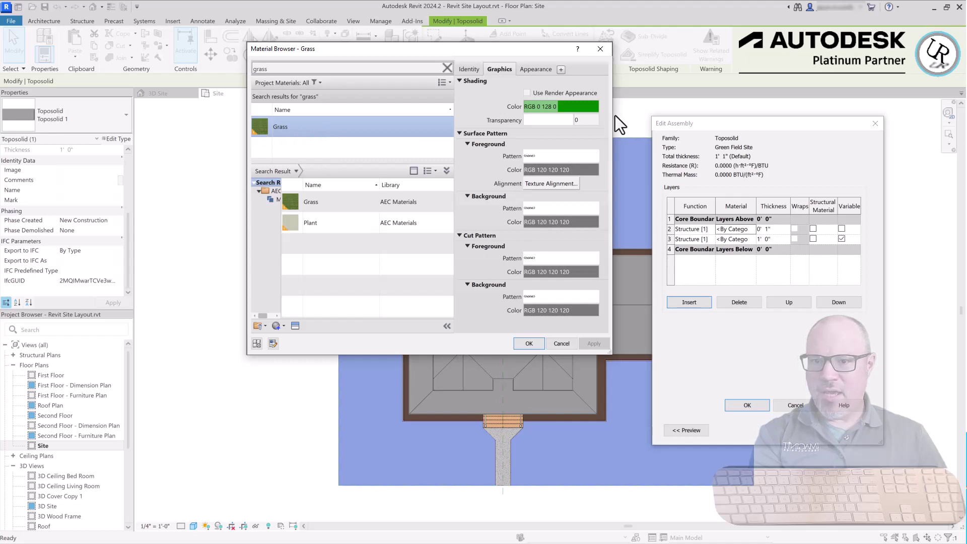
left_click_drag(612, 112, 767, 112)
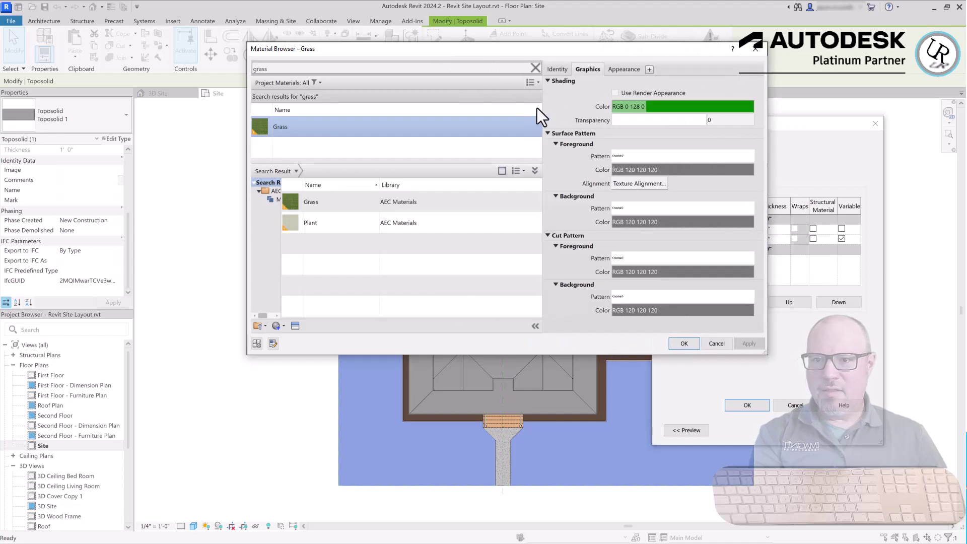
left_click_drag(543, 107, 437, 109)
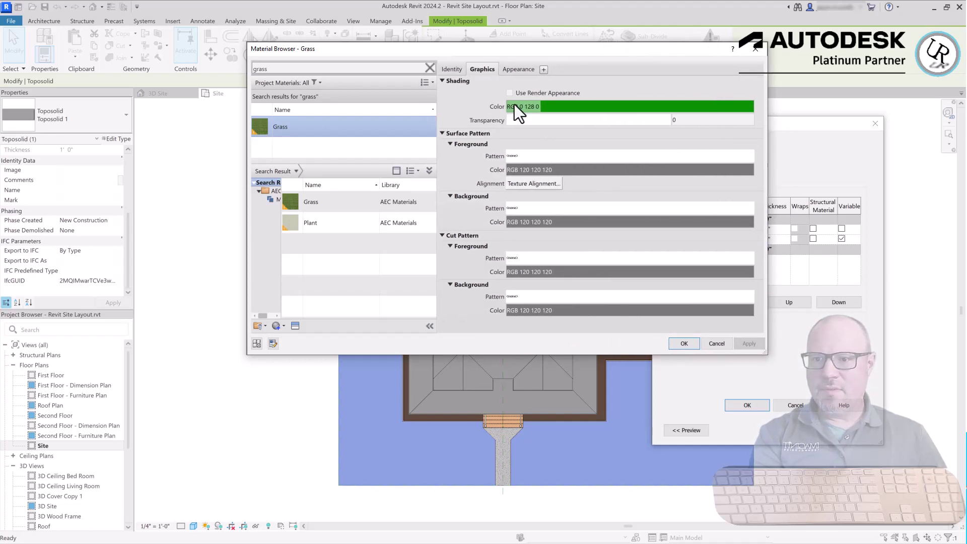
left_click(516, 71)
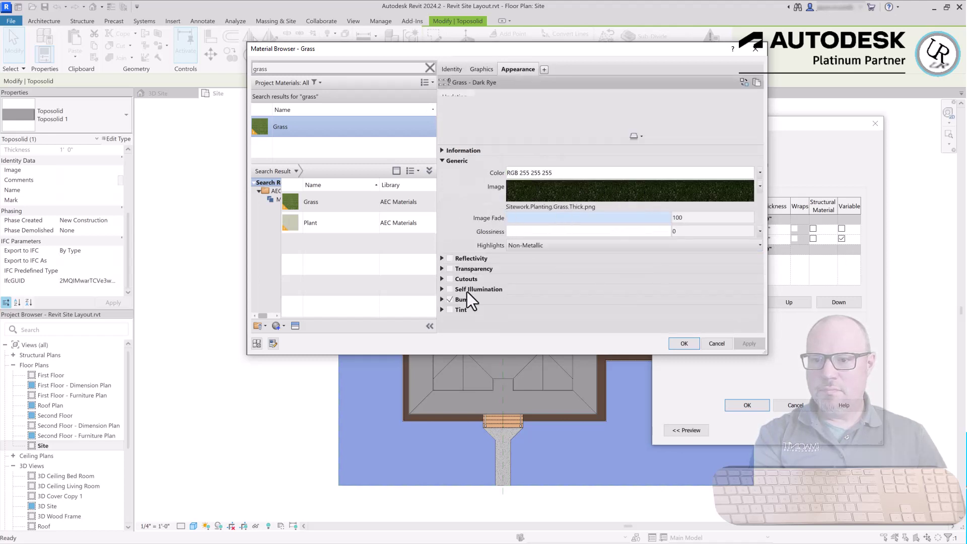
left_click(684, 343)
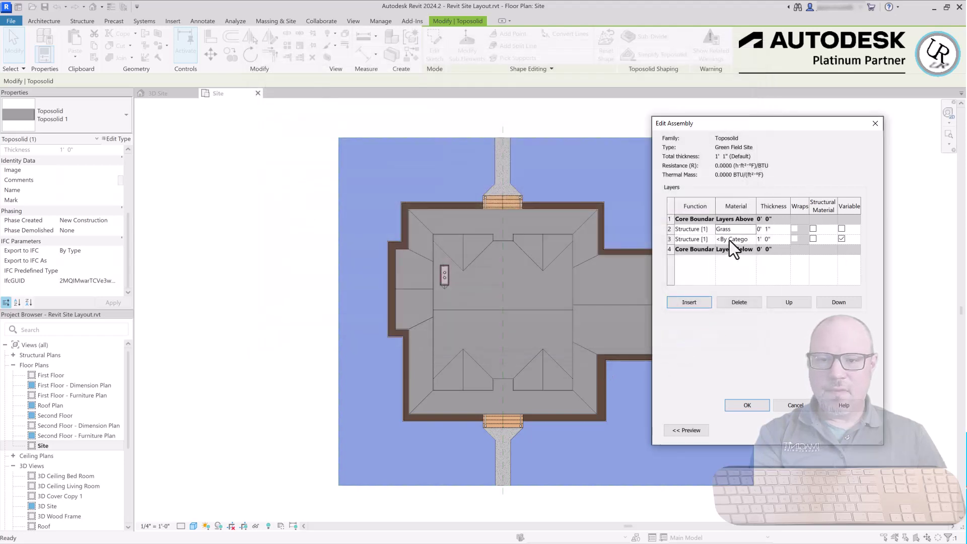
- Assign Site - Earth with an Earth cut pattern to the lower layer
left_click(751, 229)
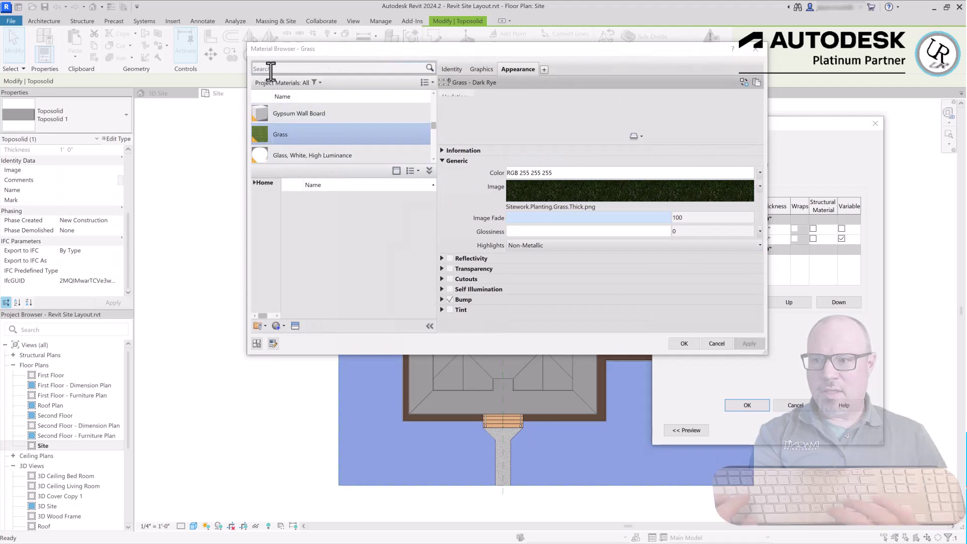
left_click(278, 69)
type("eacr")
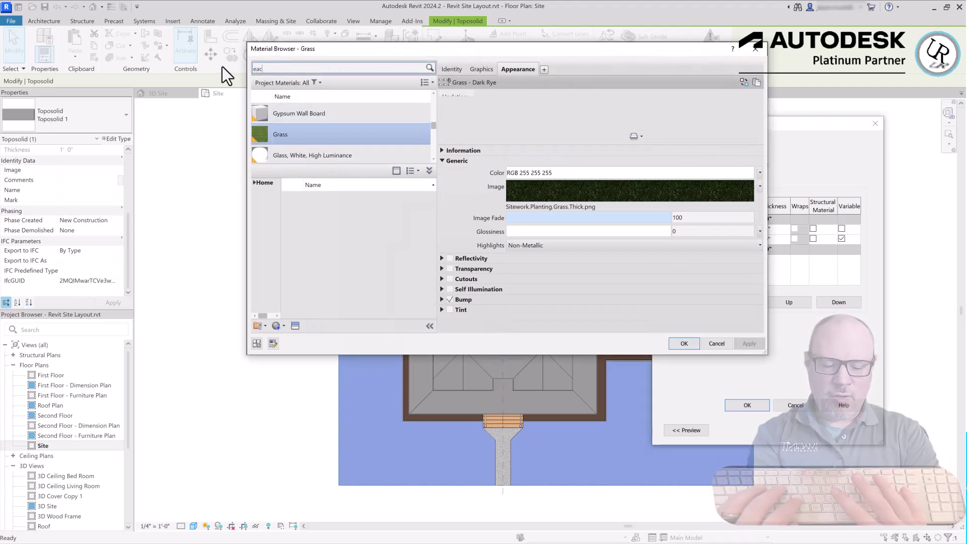
key("BackSpace")
key("BackSpace")
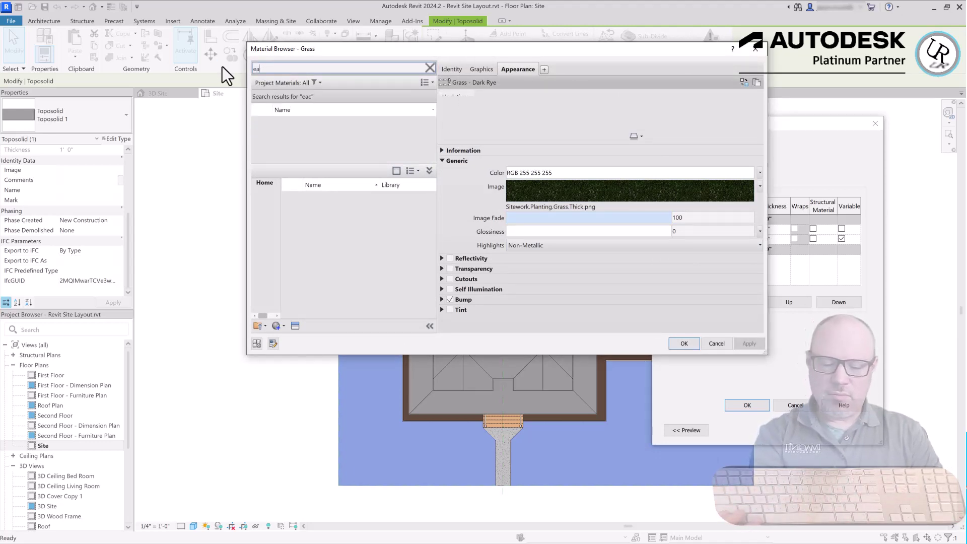
type("rth")
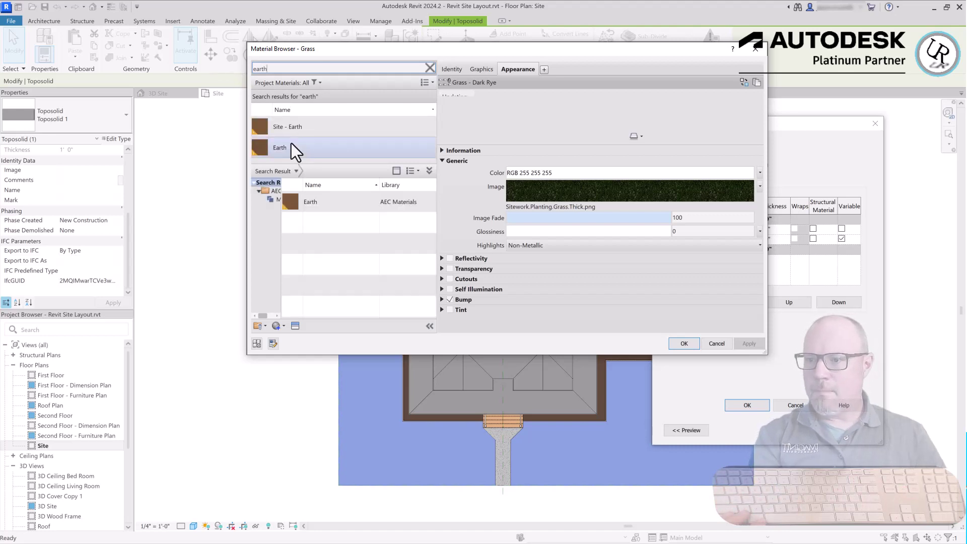
left_click(298, 126)
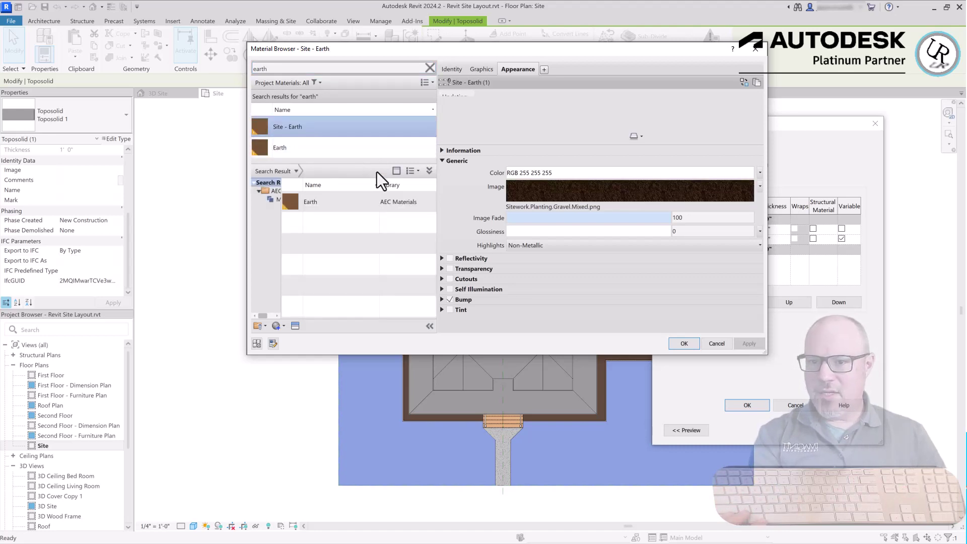
left_click(481, 70)
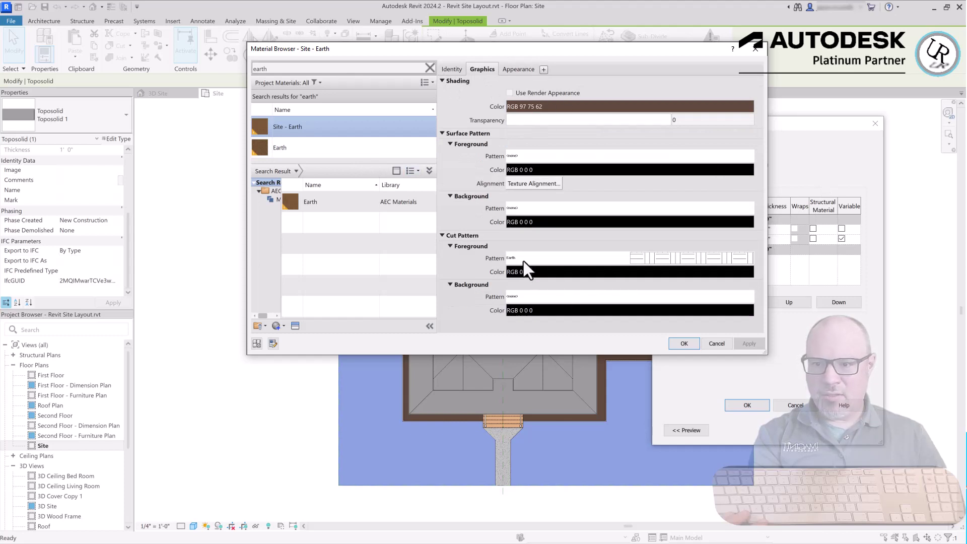
left_click(666, 259)
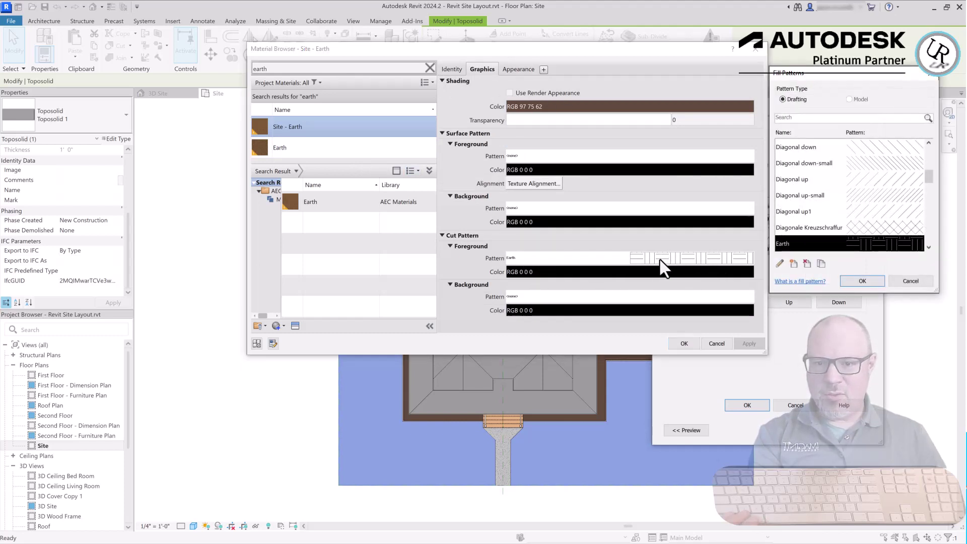
left_click(864, 284)
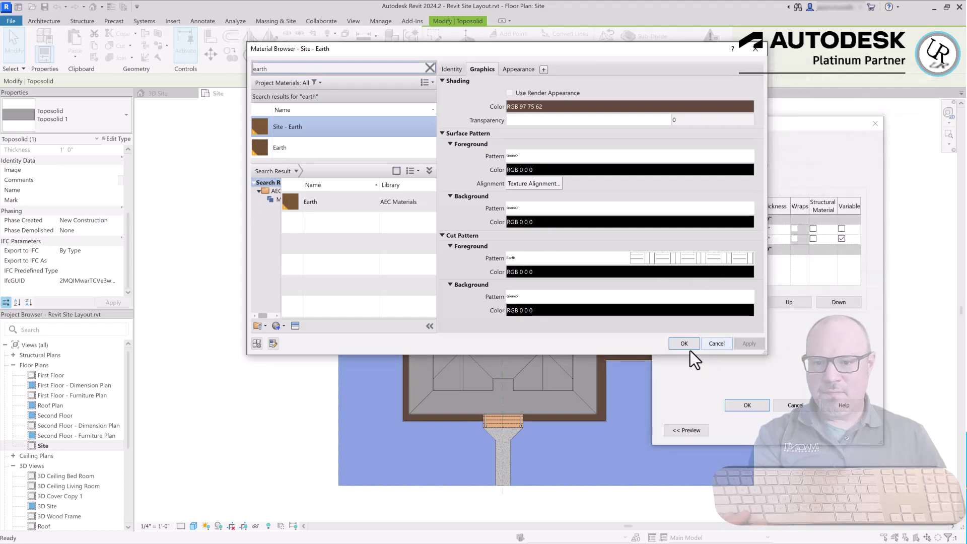
left_click(684, 344)
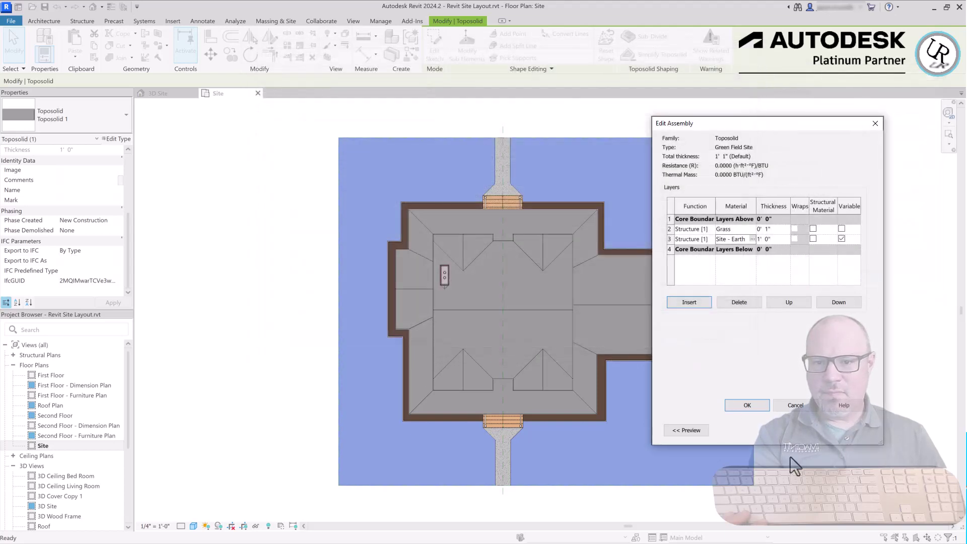
- Confirm Edit Assembly and Type Properties, then deselect the now-green toposolid
left_click(756, 404)
left_click(750, 432)
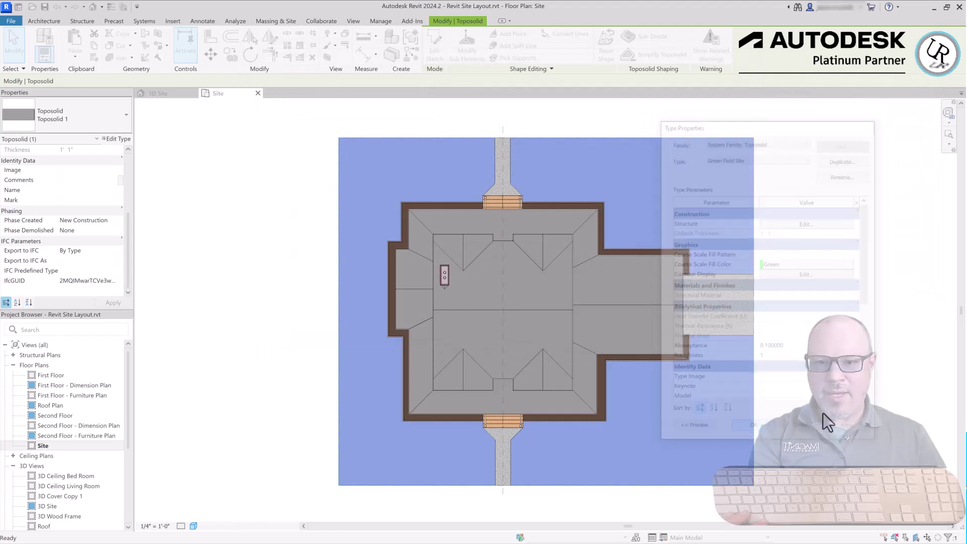
left_click(842, 385)
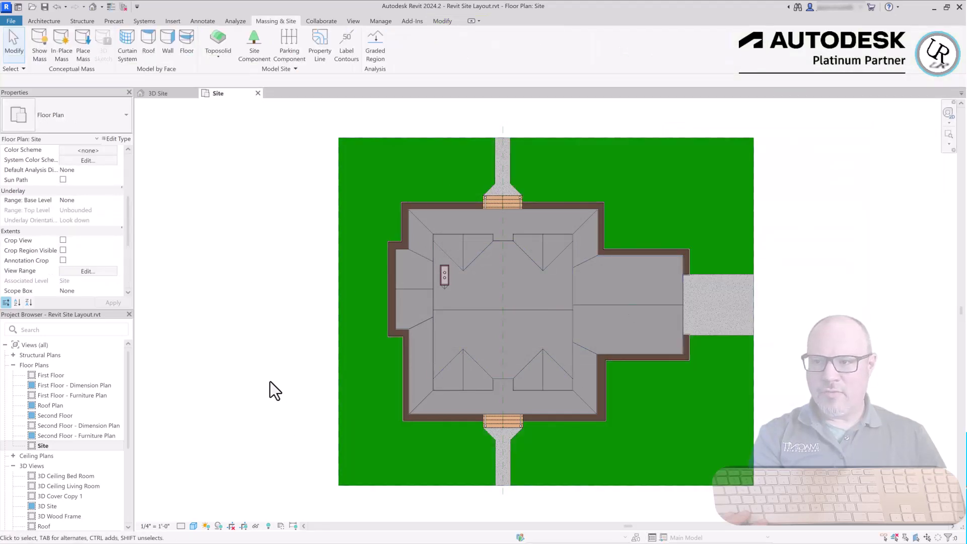
- Switch to the 3D Site view and unlock its orientation
left_click(158, 93)
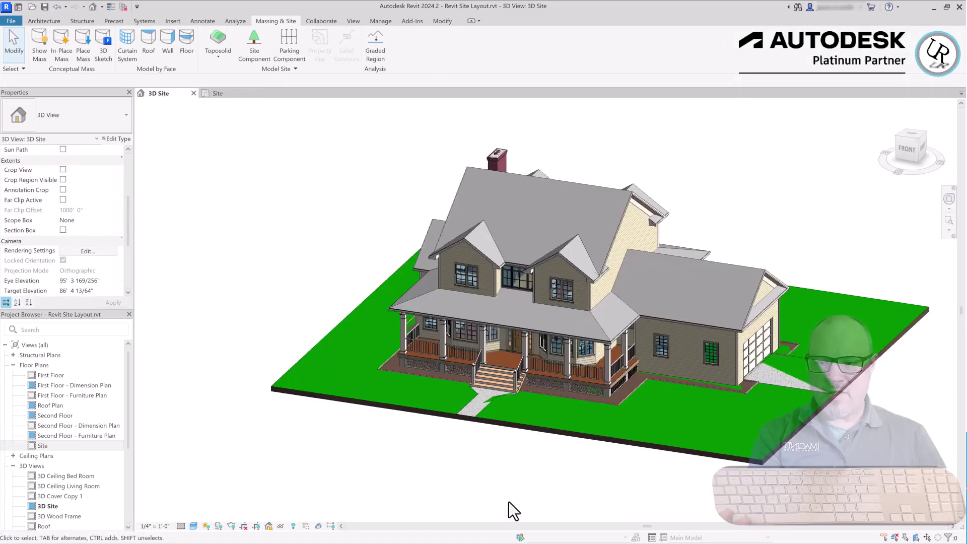
left_click(751, 462)
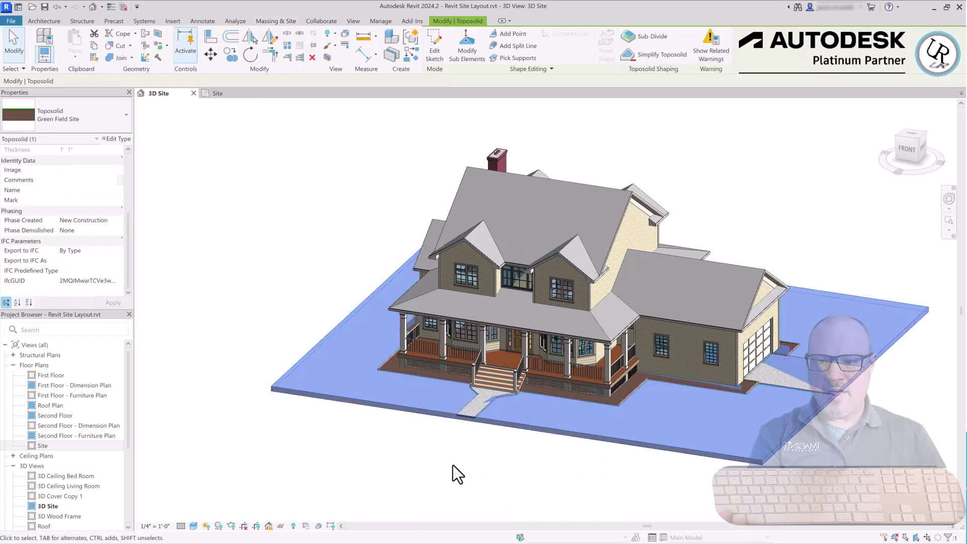
left_click(521, 464)
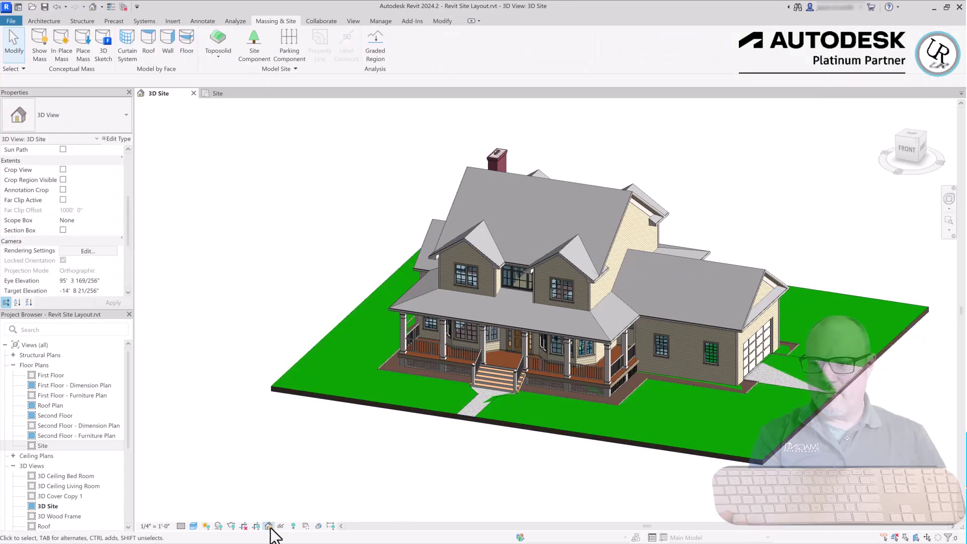
left_click(270, 525)
left_click(290, 517)
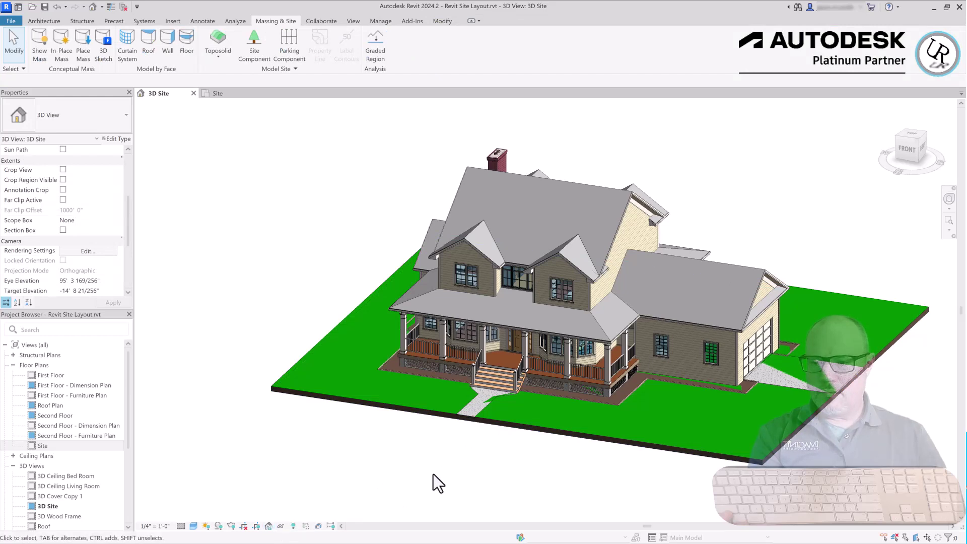
- Zoom in on where the toposolid meets the walkway and driveway, selecting it to inspect
left_click(535, 428)
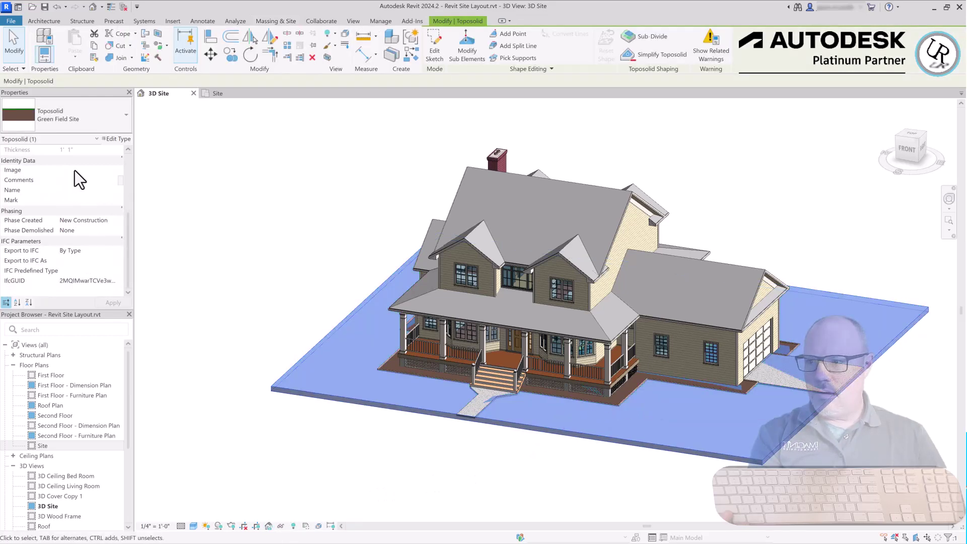
scroll(48, 187, "up", 5)
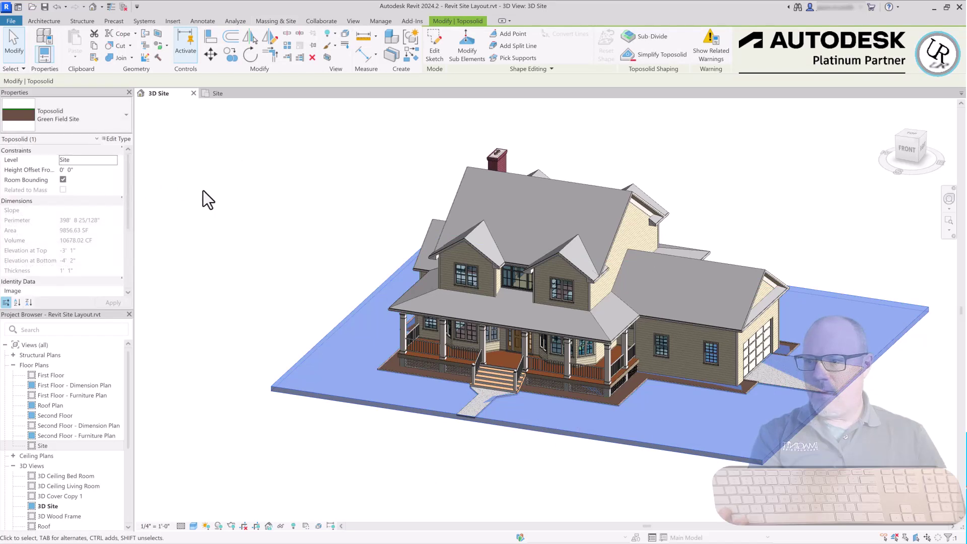
left_click(472, 466)
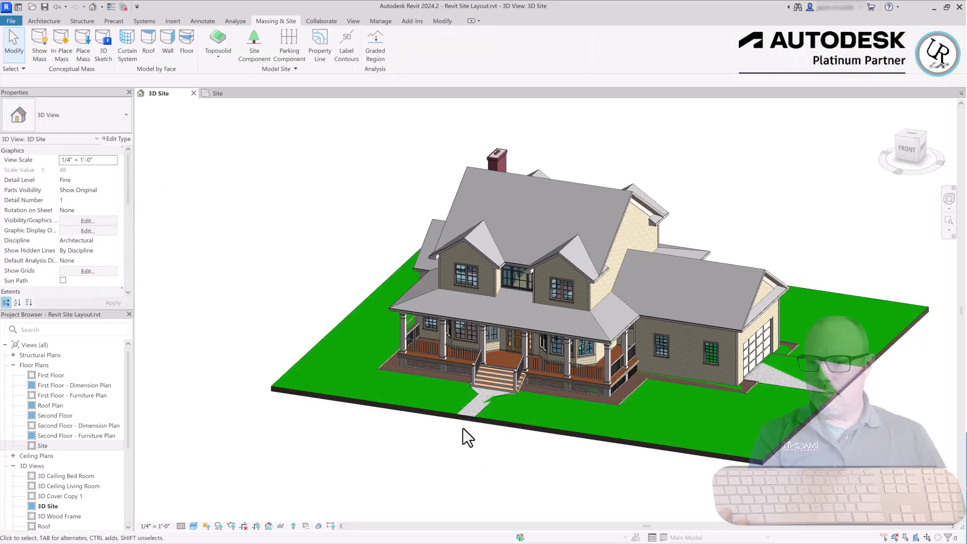
scroll(468, 420, "up", 10)
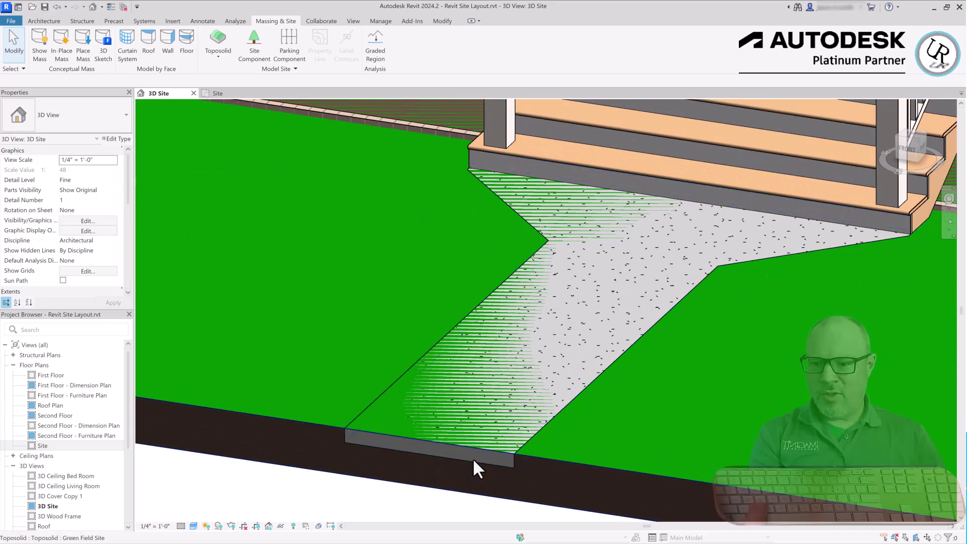
left_click(475, 461)
scroll(341, 361, "down", 8)
left_click(754, 367)
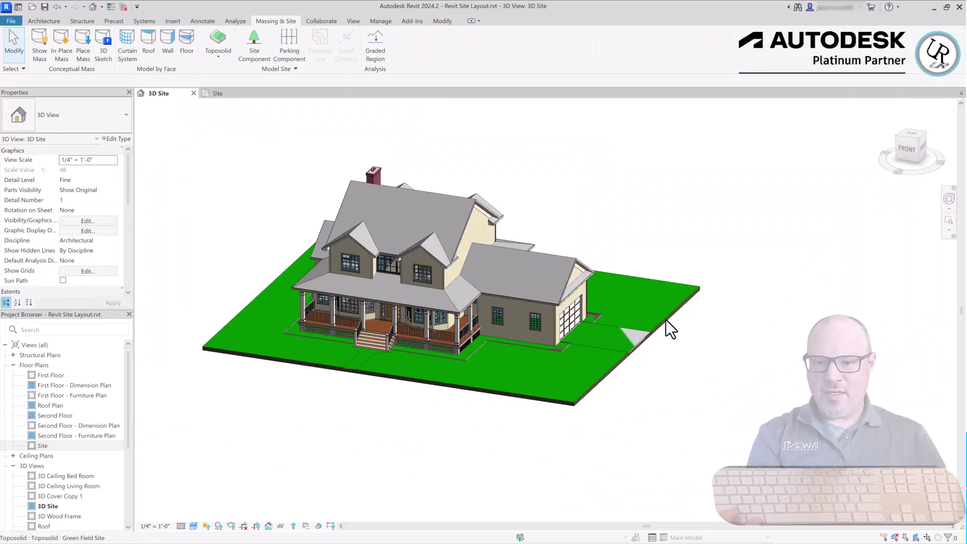
scroll(655, 373, "up", 8)
scroll(521, 454, "up", 4)
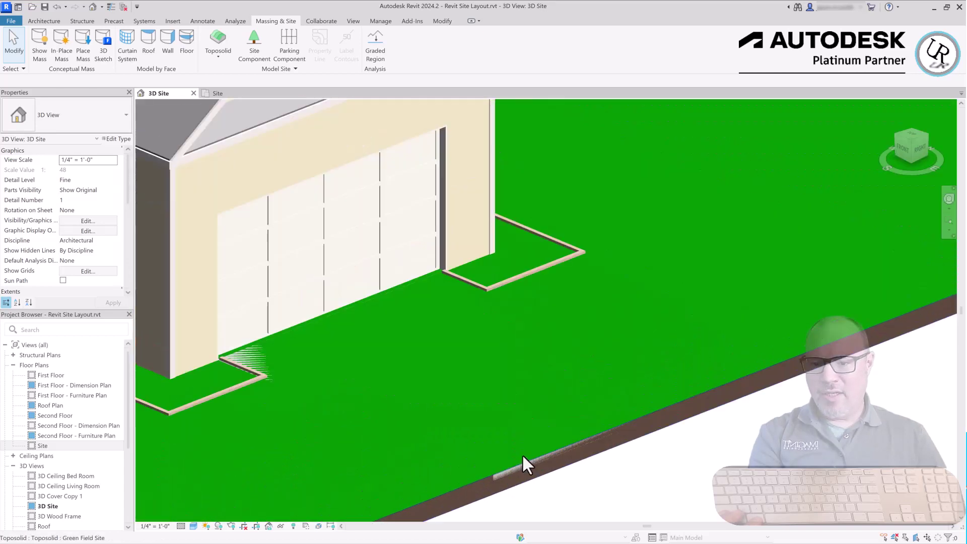
left_click(516, 464)
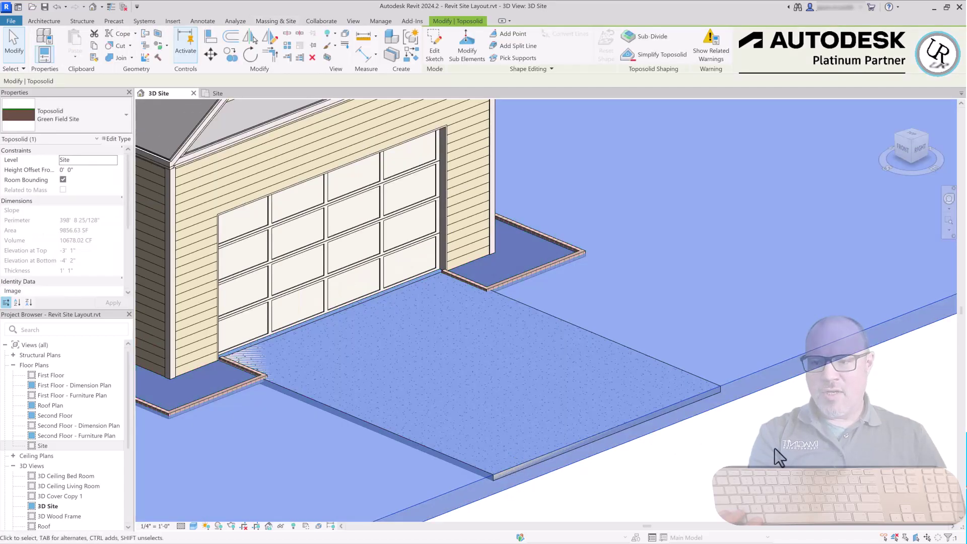
key("Escape")
scroll(754, 431, "down", 6)
left_click(565, 462)
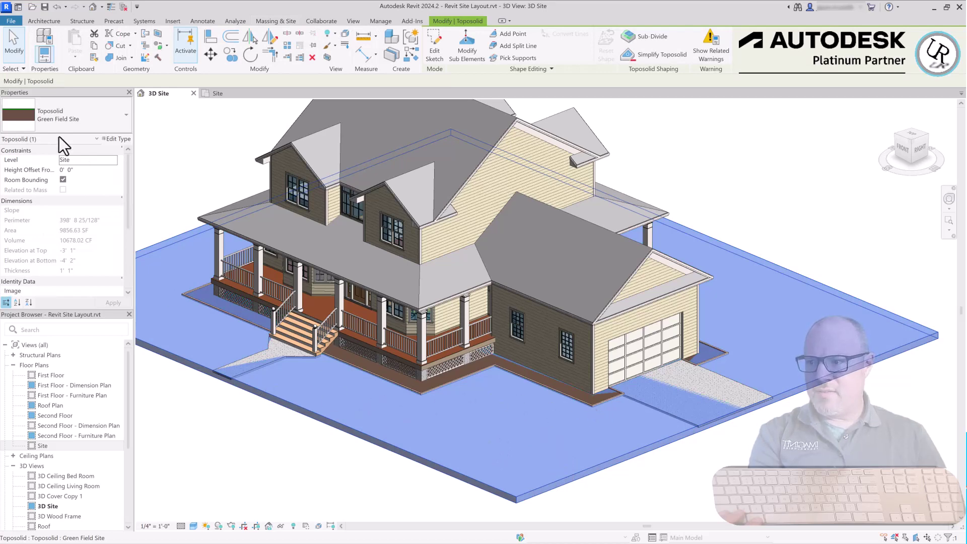
- Set the toposolid's Height Offset From Level to -0' 0 1/2"
left_click(93, 173)
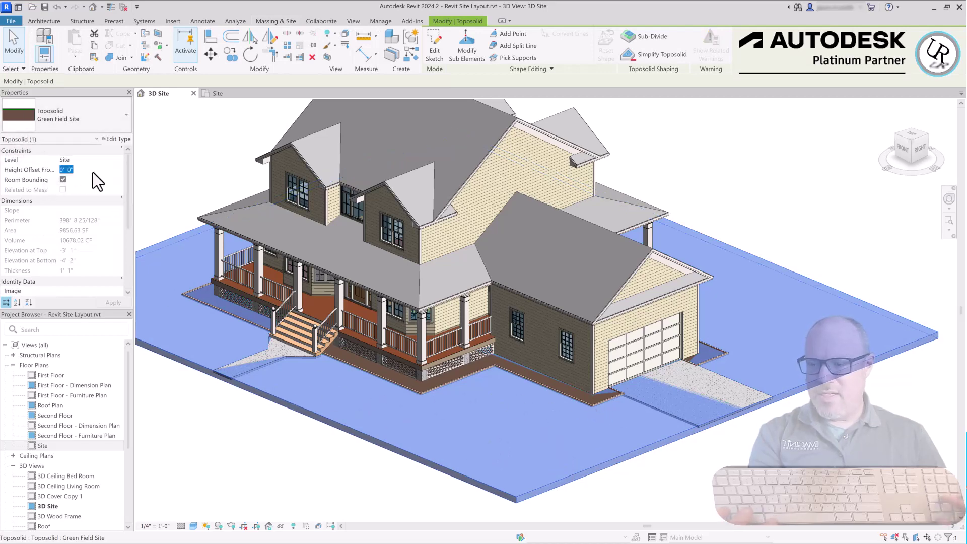
type("-0.5")
key("Return")
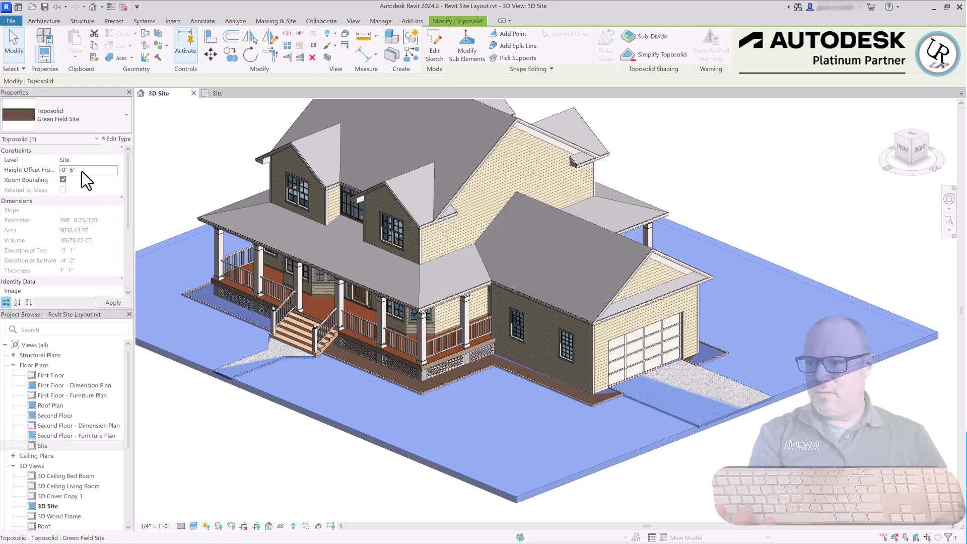
left_click(82, 171)
type("-0' 0")
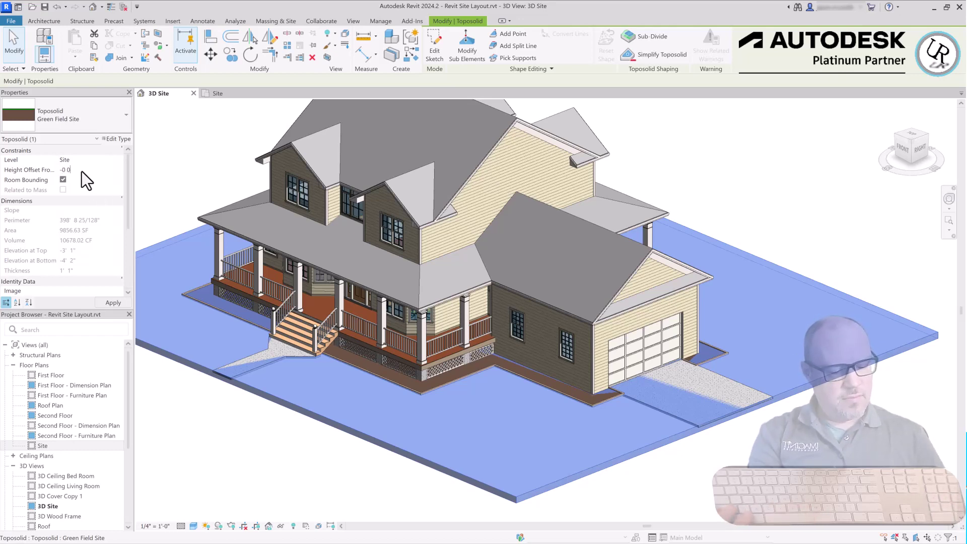
type(" 1/2")
key("Return")
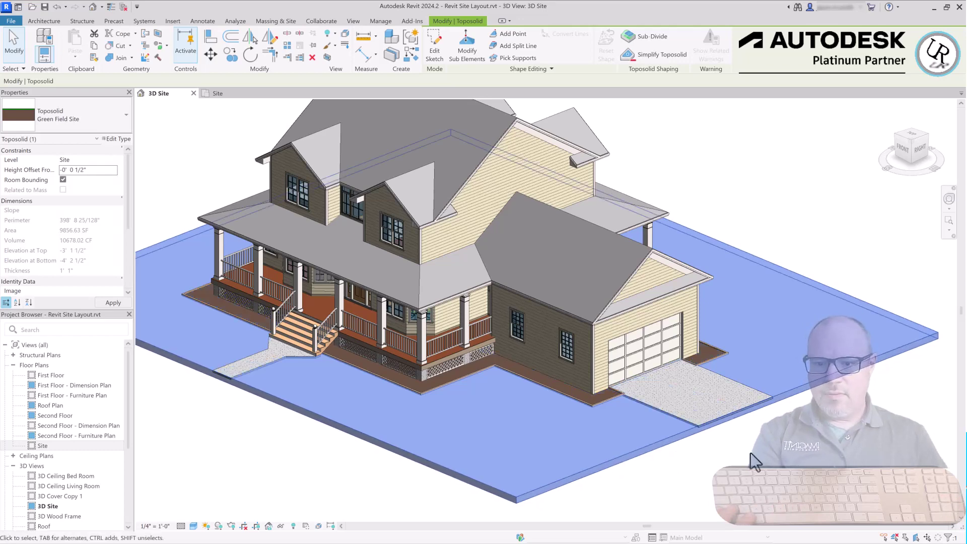
- Zoom around the driveway slab edge to confirm it sits above the grass
left_click(734, 446)
scroll(734, 418, "up", 5)
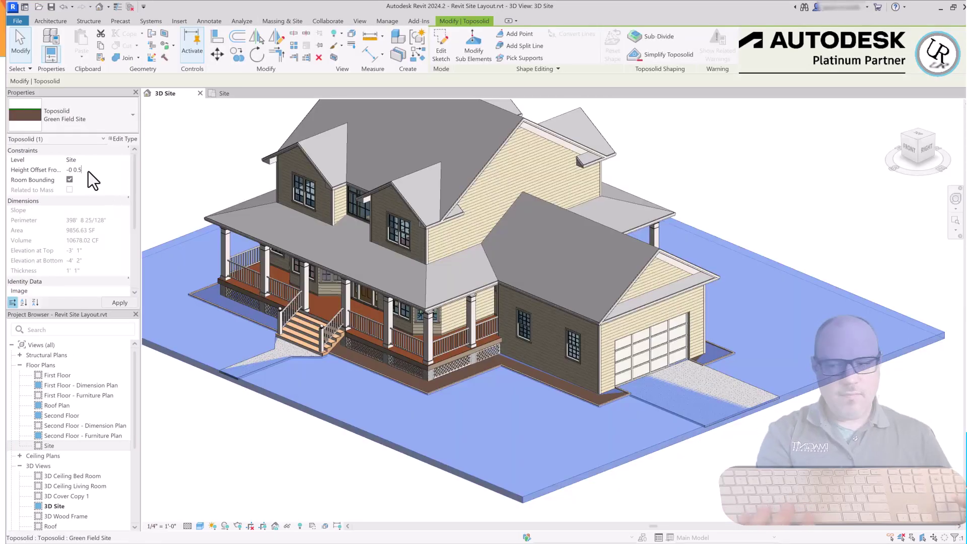
left_click(747, 430)
scroll(609, 454, "up", 6)
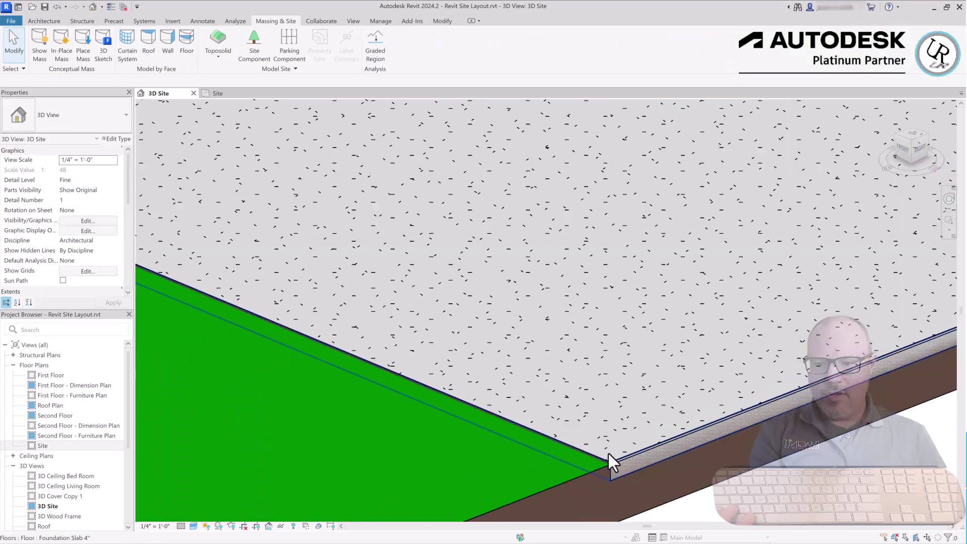
left_click(674, 426)
scroll(629, 363, "down", 6)
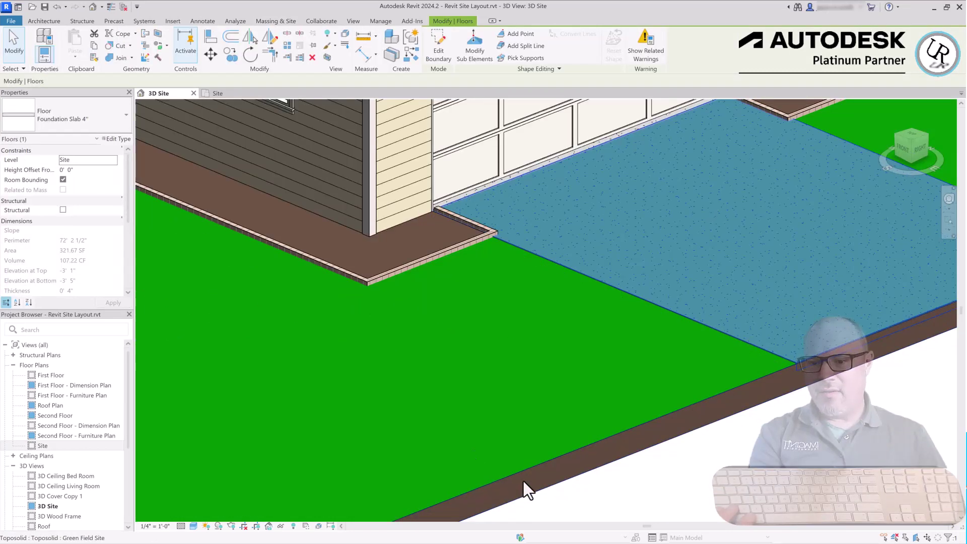
scroll(821, 473, "down", 3)
left_click(822, 473)
scroll(818, 398, "down", 4)
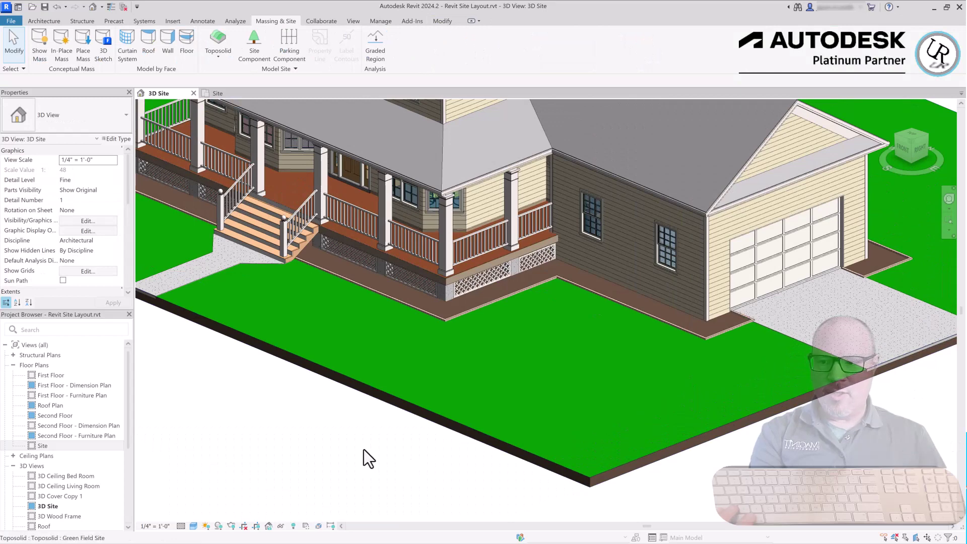
scroll(512, 341, "down", 4)
scroll(459, 434, "up", 7)
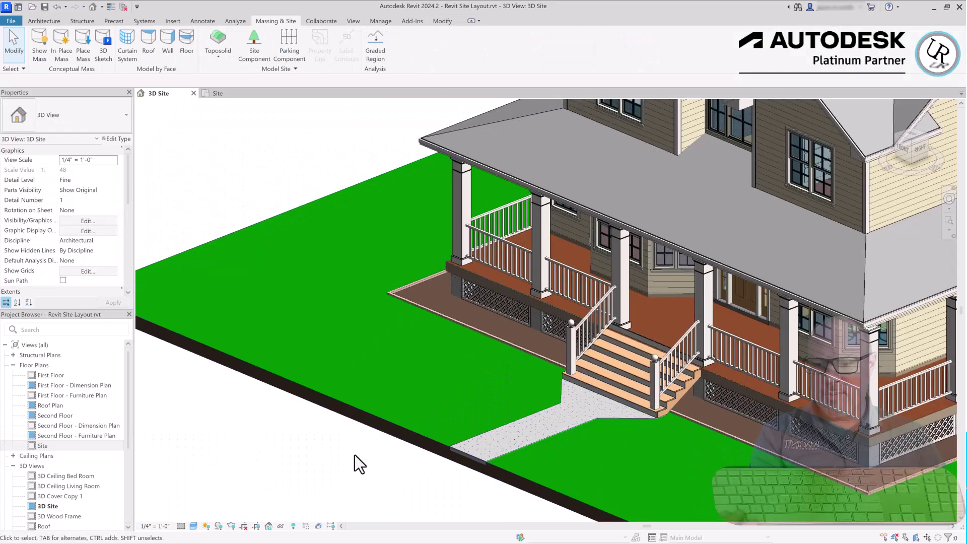
- Select the Green Field Site toposolid, view it from TOP and enter Modify Sub Elements
left_click(552, 492)
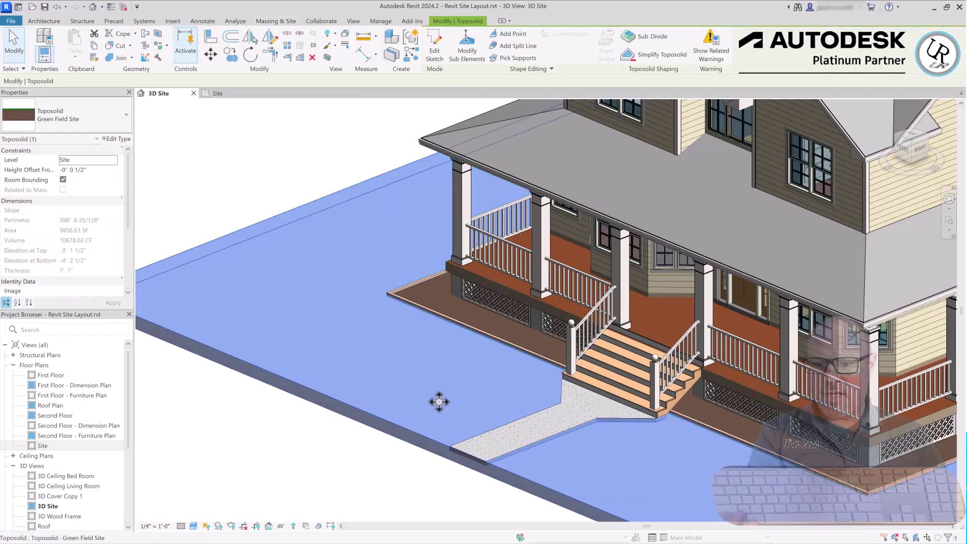
left_click(911, 137)
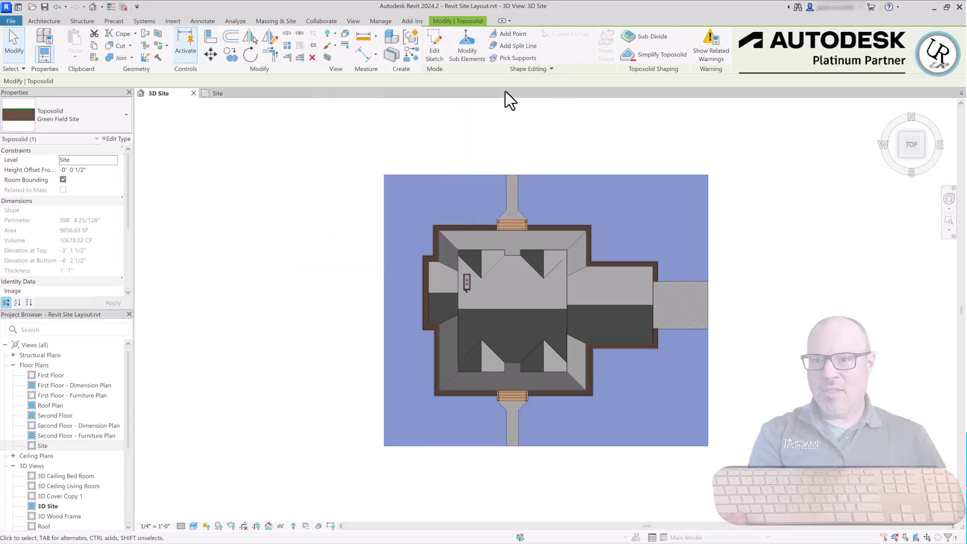
left_click(467, 49)
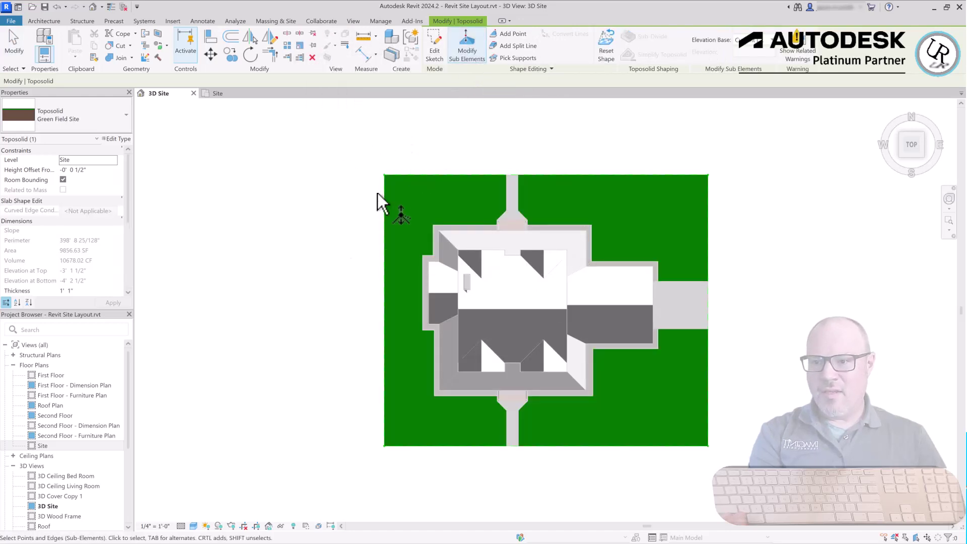
- Window-select the toposolid's top-left corner point, which shows -0' 0 1/2", then clear the selection
scroll(379, 185, "up", 5)
scroll(493, 155, "up", 4)
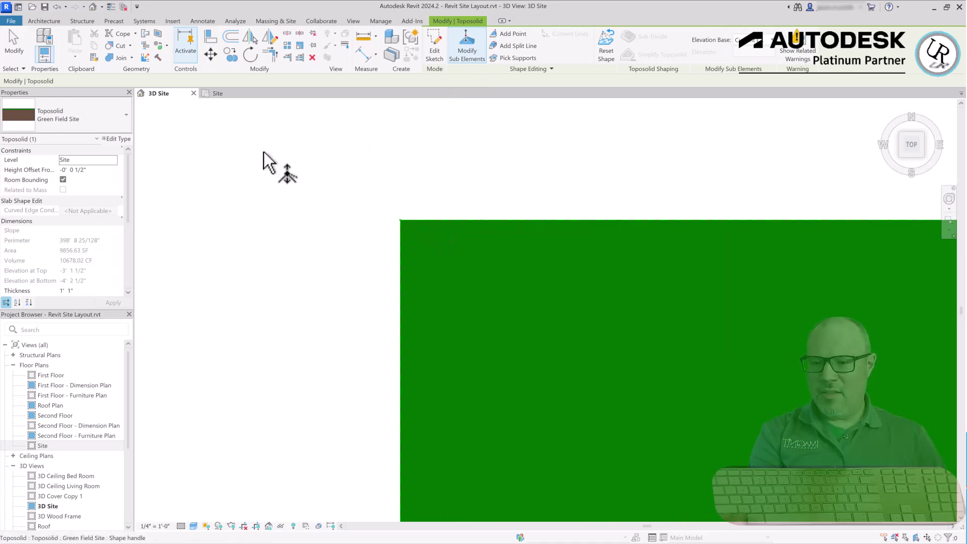
left_click_drag(339, 177, 476, 293)
scroll(328, 171, "down", 1)
scroll(329, 171, "down", 2)
key("Escape")
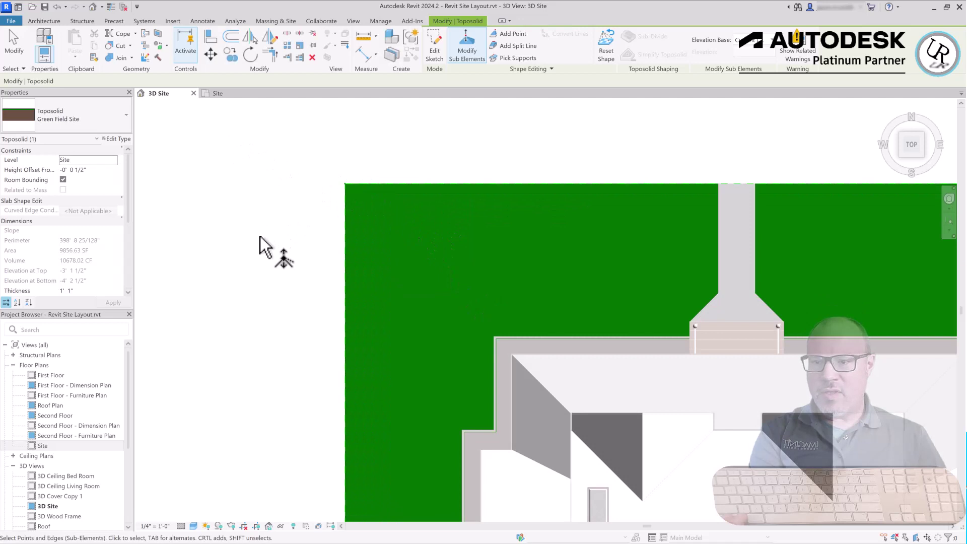
scroll(441, 135, "down", 3)
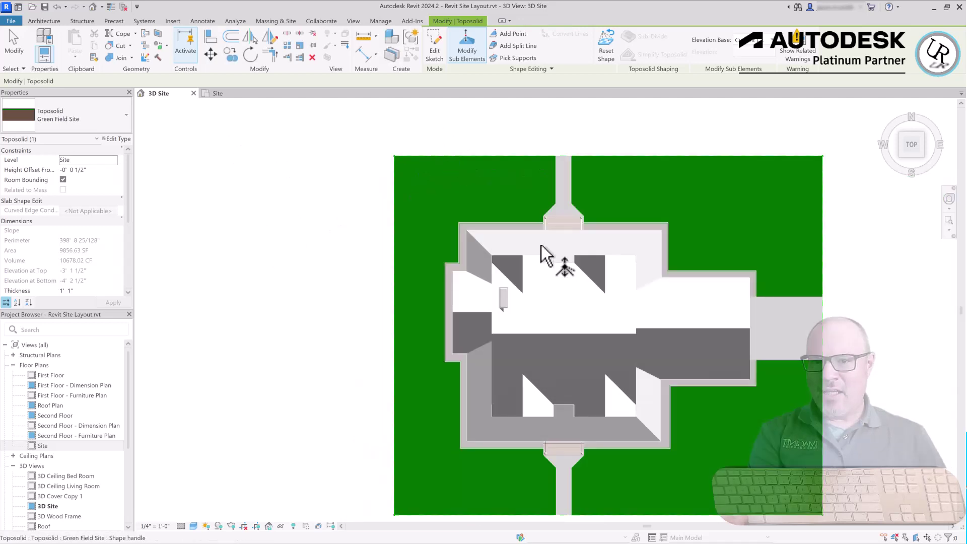
- Draw a split line on the toposolid along the front walkway's side edge
scroll(750, 324, "down", 2)
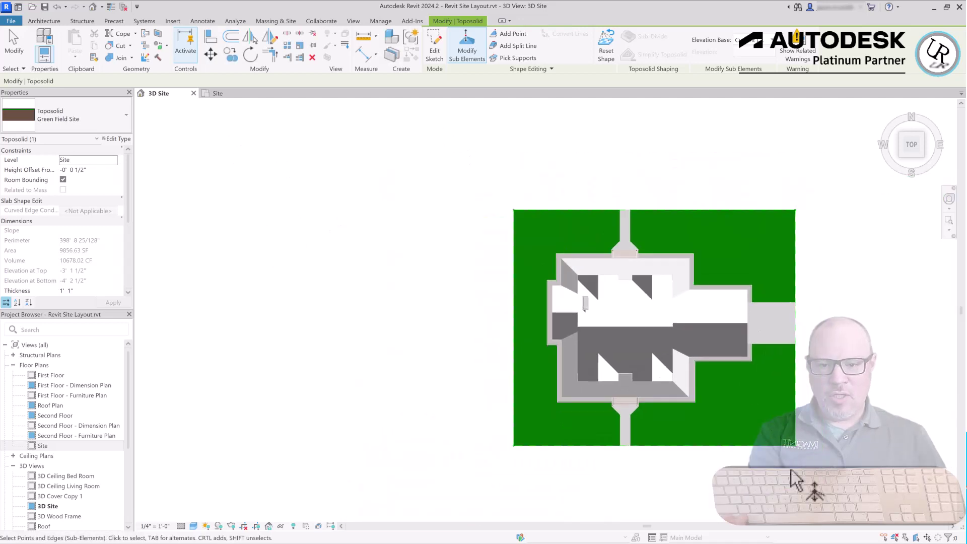
scroll(817, 463, "up", 3)
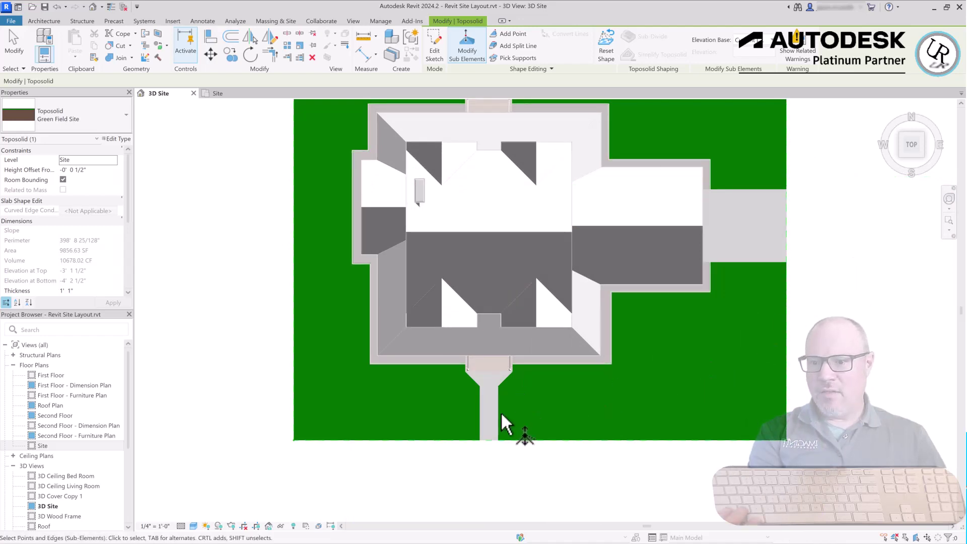
left_click(510, 45)
scroll(741, 199, "up", 5)
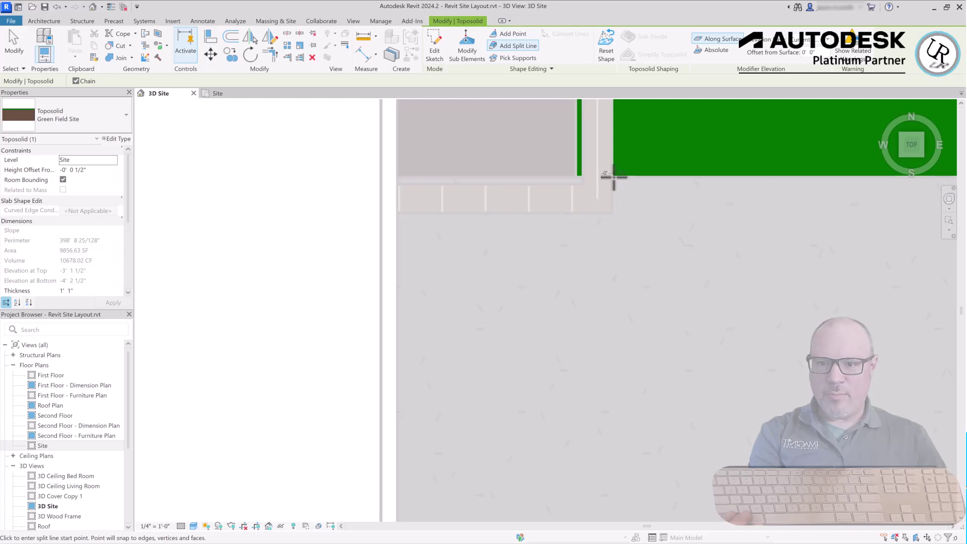
left_click(614, 174)
scroll(630, 277, "up", 3)
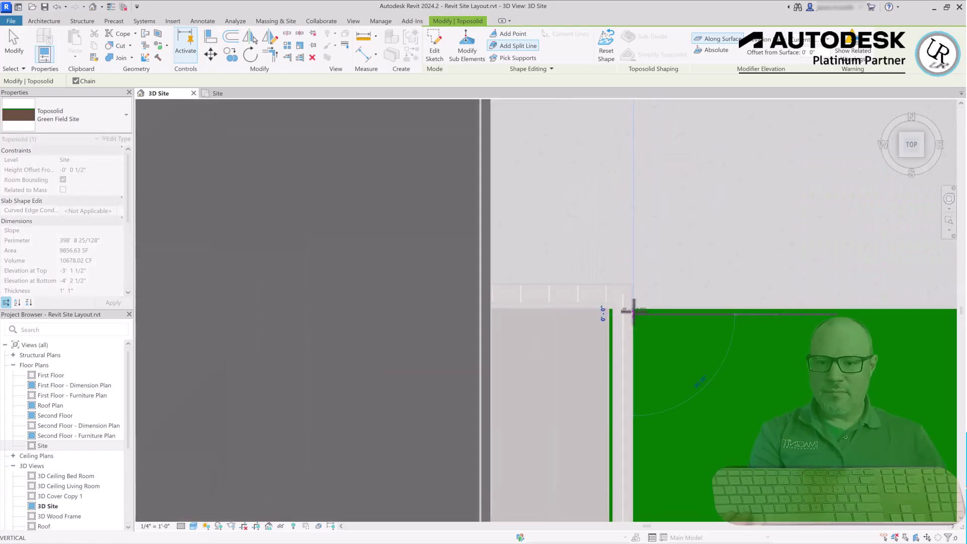
left_click(634, 310)
scroll(630, 276, "down", 3)
key("Escape")
scroll(492, 393, "up", 5)
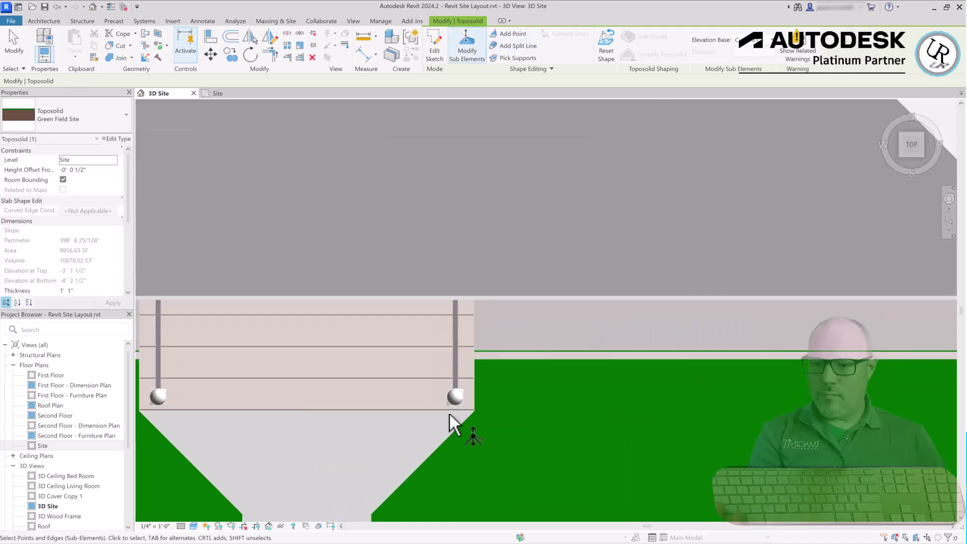
- Add a second split line ending at the walkway's bottom edge
left_click(518, 46)
left_click(369, 513)
scroll(546, 242, "down", 3)
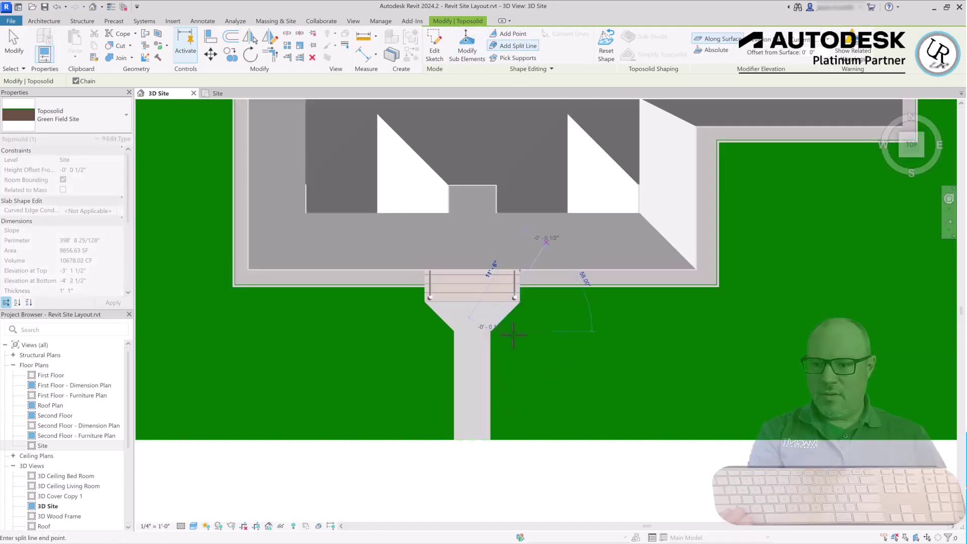
scroll(494, 446, "up", 4)
left_click(491, 437)
key("Escape")
scroll(454, 353, "down", 3)
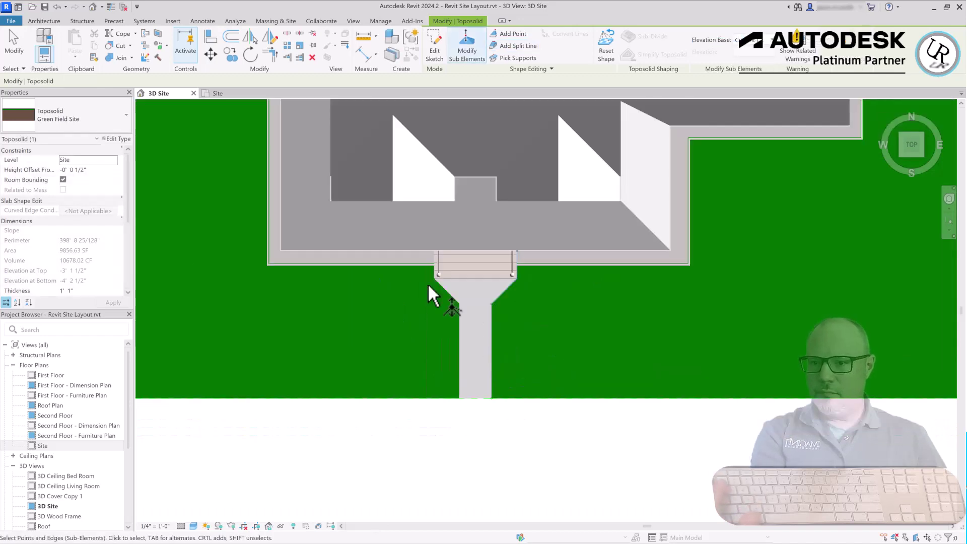
scroll(425, 274, "up", 4)
- Draw a third split line from the taper's corner to the walkway's far end
left_click(518, 46)
left_click(523, 448)
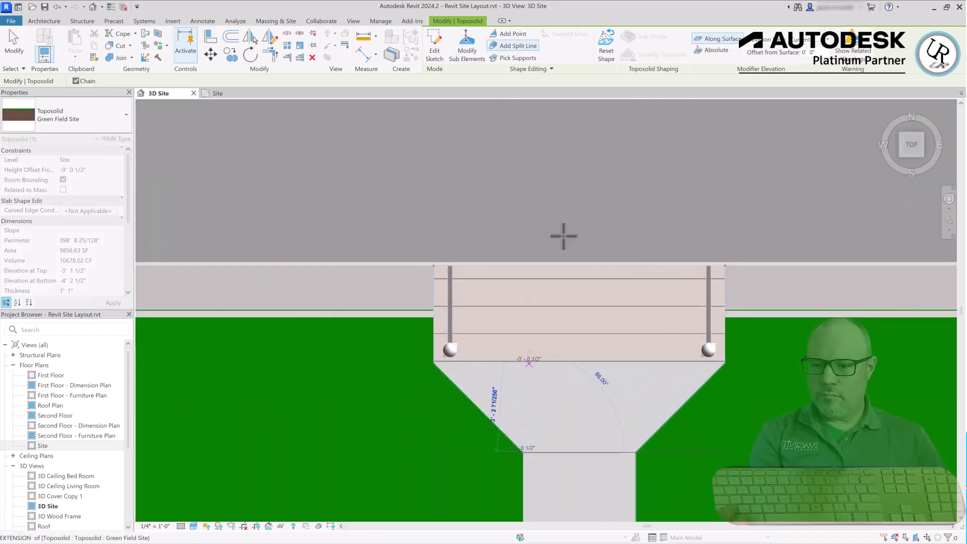
scroll(564, 236, "down", 3)
scroll(553, 371, "up", 3)
left_click(553, 371)
- Finish the last split line and pan over to the building corner
key("Escape")
scroll(604, 393, "down", 4)
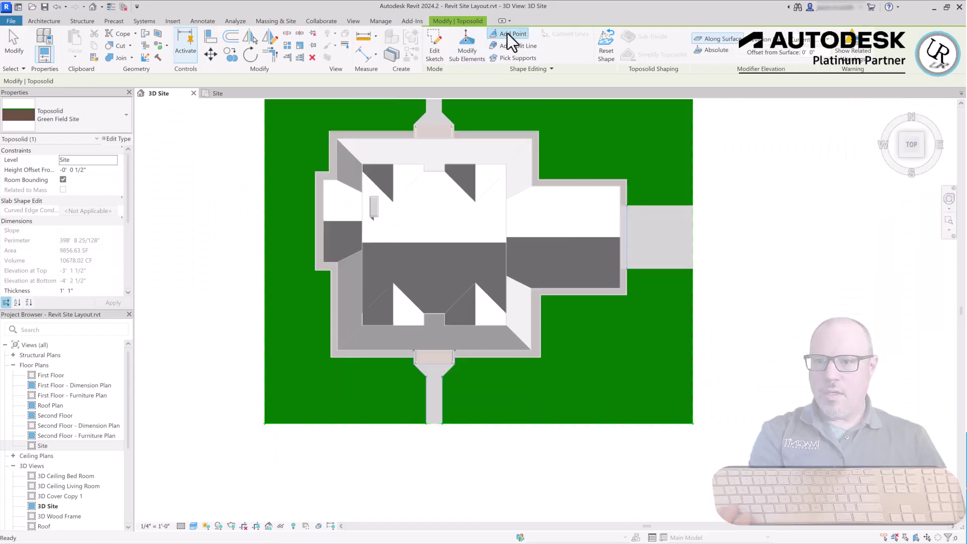
scroll(572, 231, "up", 3)
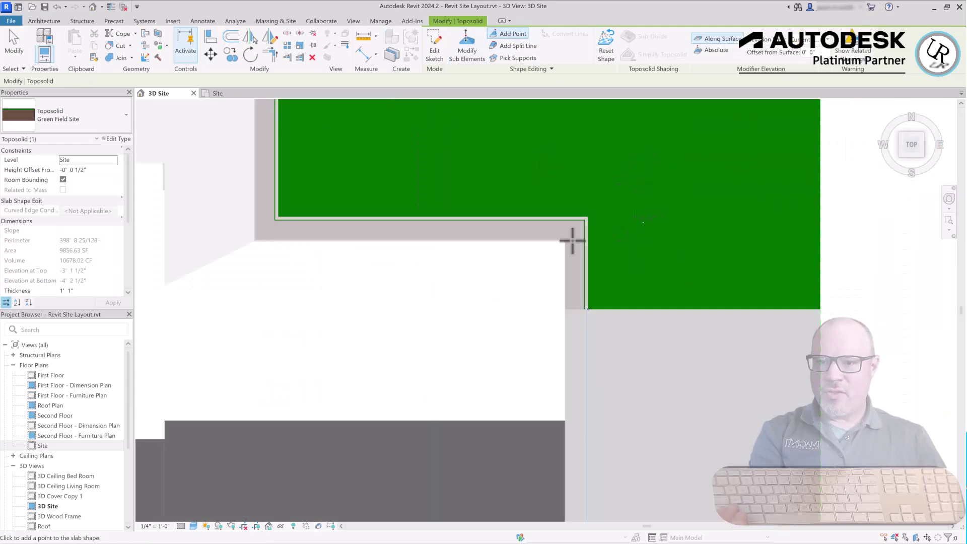
scroll(584, 247, "up", 2)
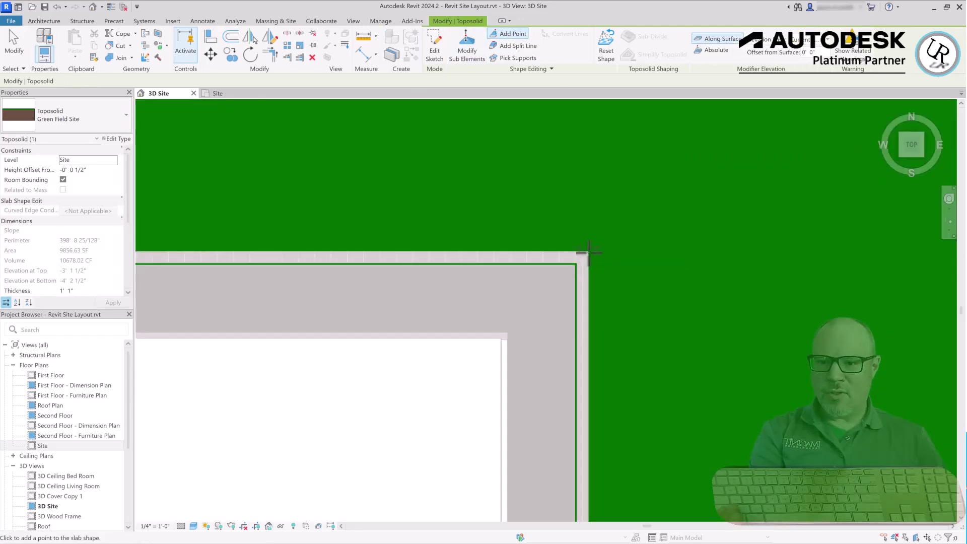
middle_click_drag(588, 250, 396, 253)
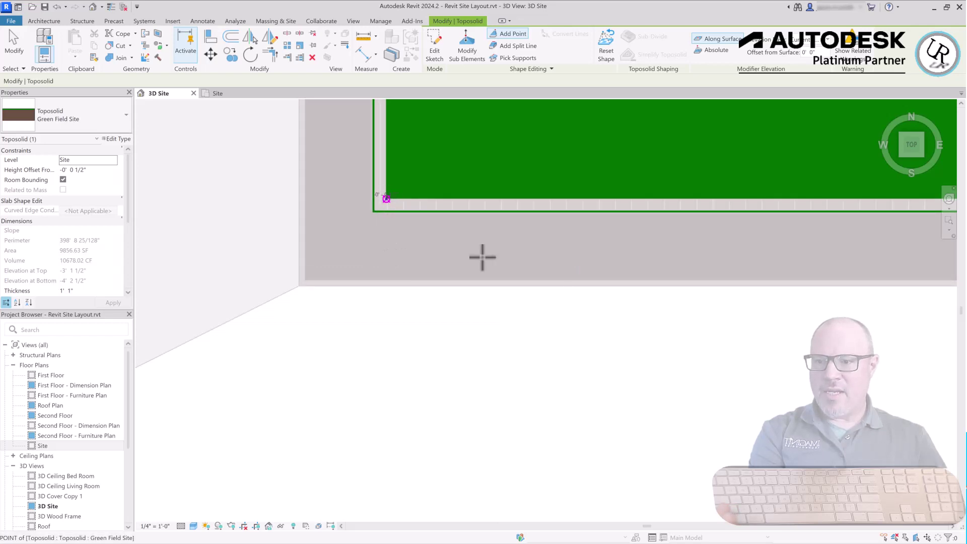
- Zoom in on each house-slab corner to place toposolid points there, then stop adding points
scroll(569, 294, "down", 3)
scroll(550, 143, "up", 4)
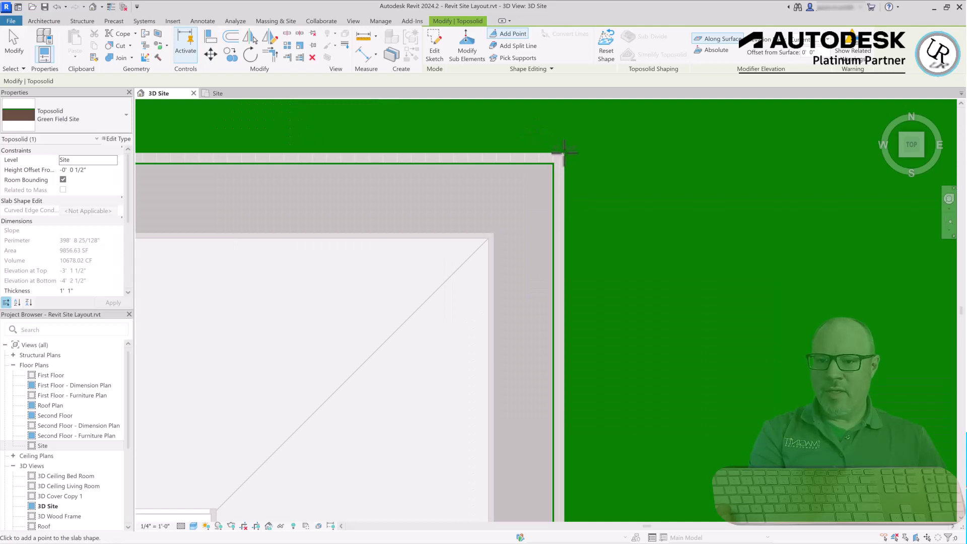
scroll(781, 200, "down", 3)
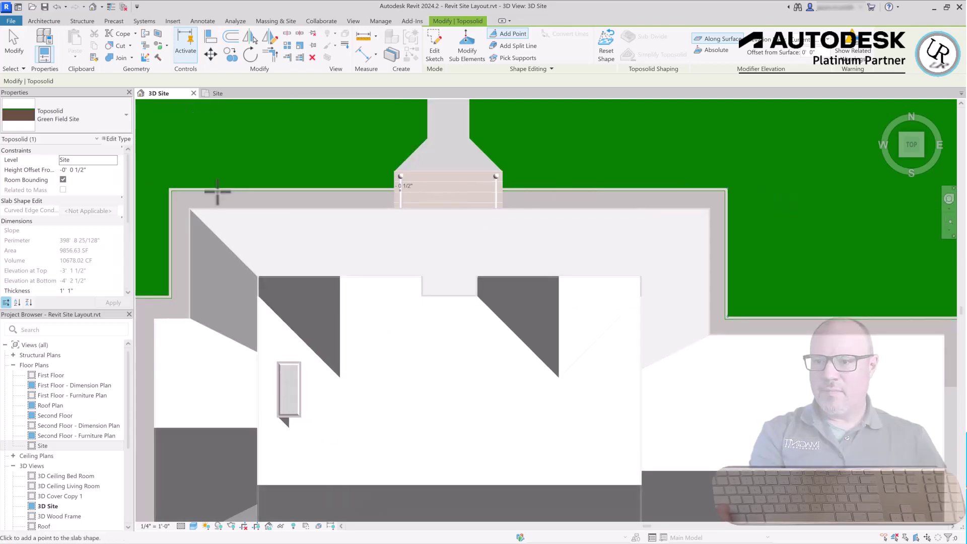
scroll(348, 157, "up", 4)
scroll(373, 189, "down", 2)
scroll(488, 218, "up", 2)
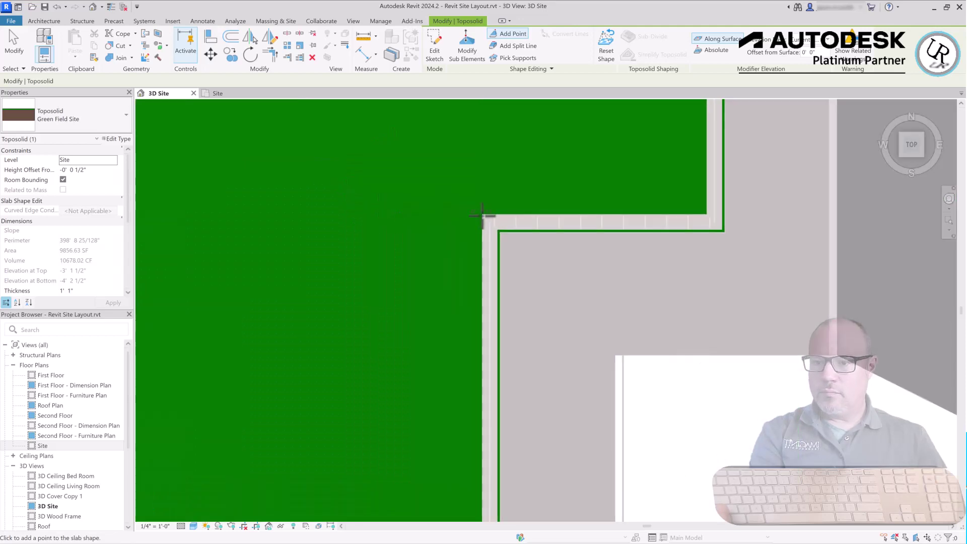
scroll(524, 179, "down", 2)
scroll(611, 425, "up", 3)
scroll(615, 401, "down", 2)
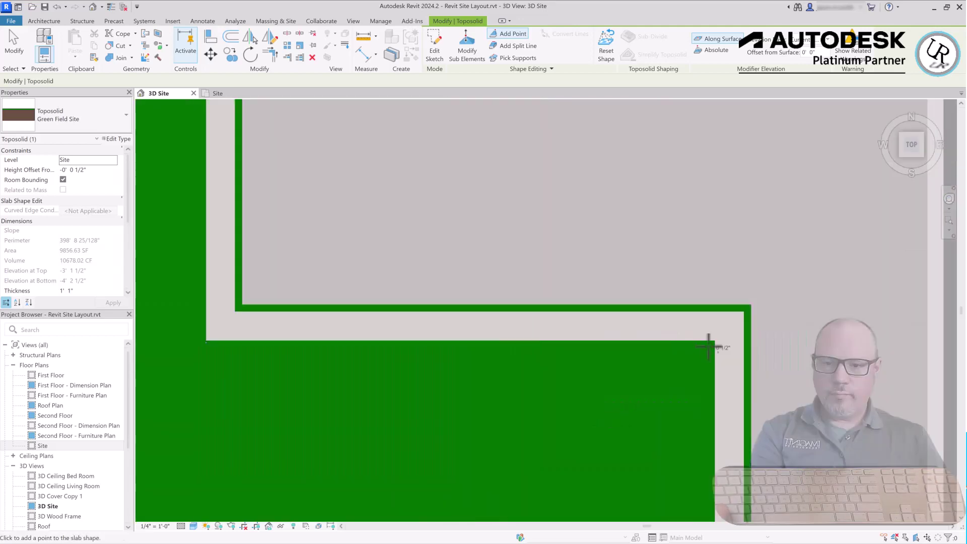
scroll(554, 311, "up", 3)
scroll(554, 311, "down", 2)
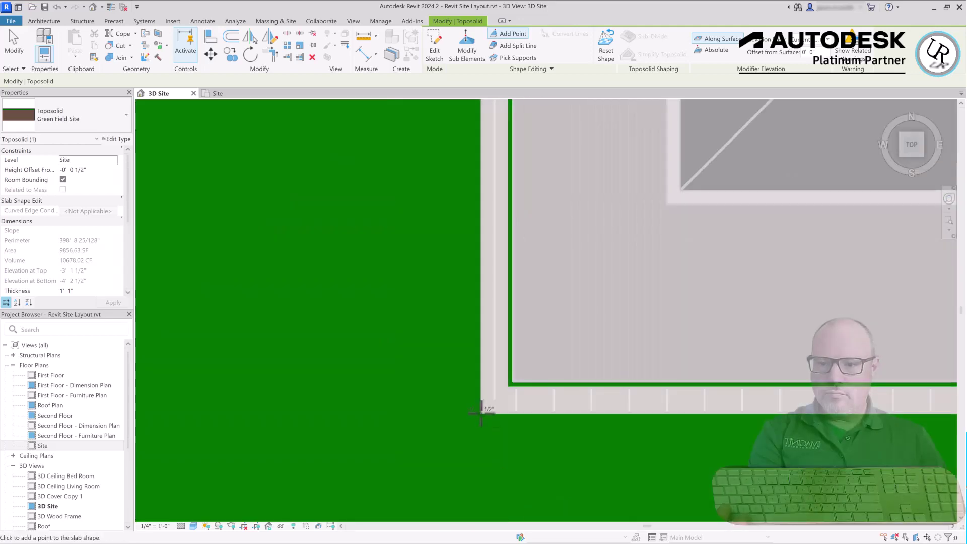
scroll(483, 407, "down", 2)
scroll(721, 318, "up", 4)
scroll(719, 302, "down", 3)
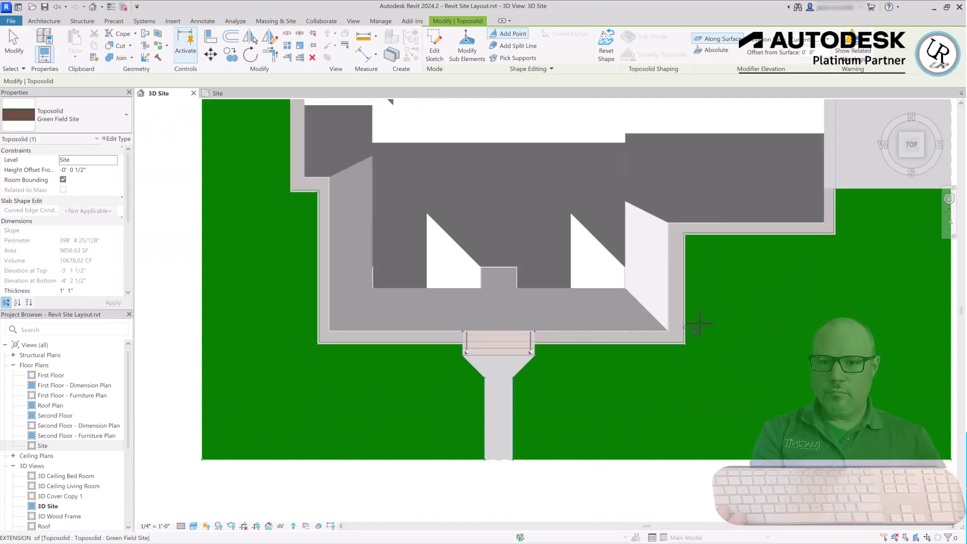
scroll(448, 204, "up", 4)
scroll(443, 203, "down", 2)
scroll(479, 212, "up", 2)
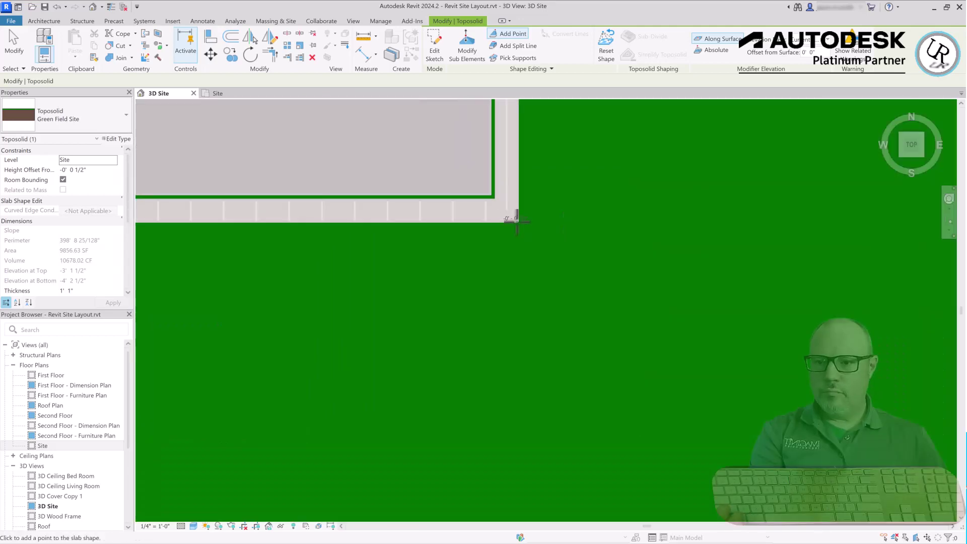
key("Escape")
scroll(641, 210, "up", 2)
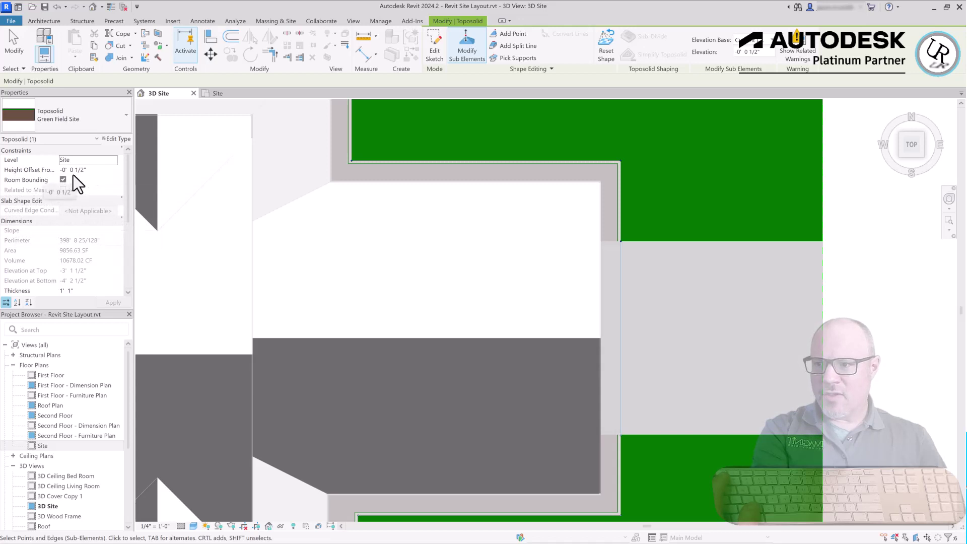
- Set the toposolid's right edge elevation to - 04 and dismiss the thin-toposolid warning
scroll(862, 287, "down", 5)
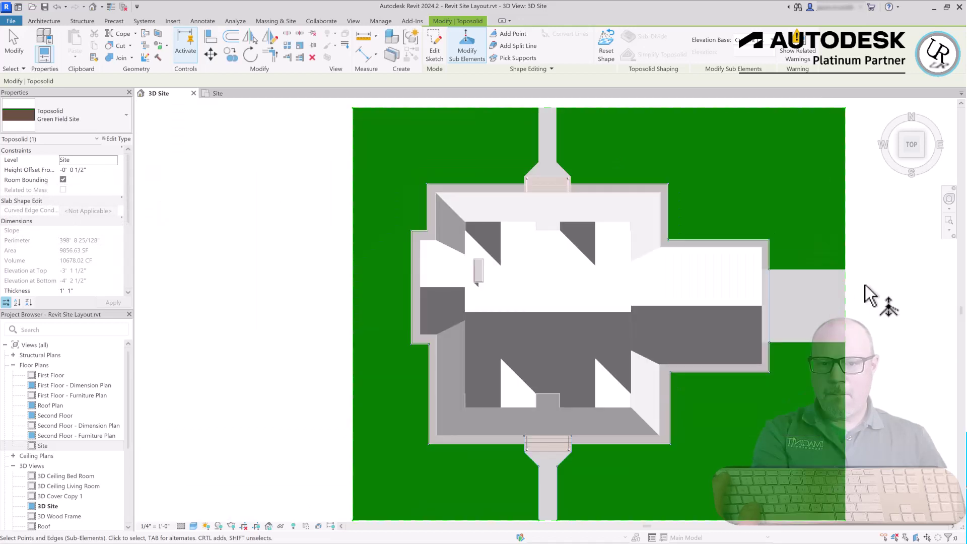
left_click(854, 207)
scroll(791, 246, "down", 3)
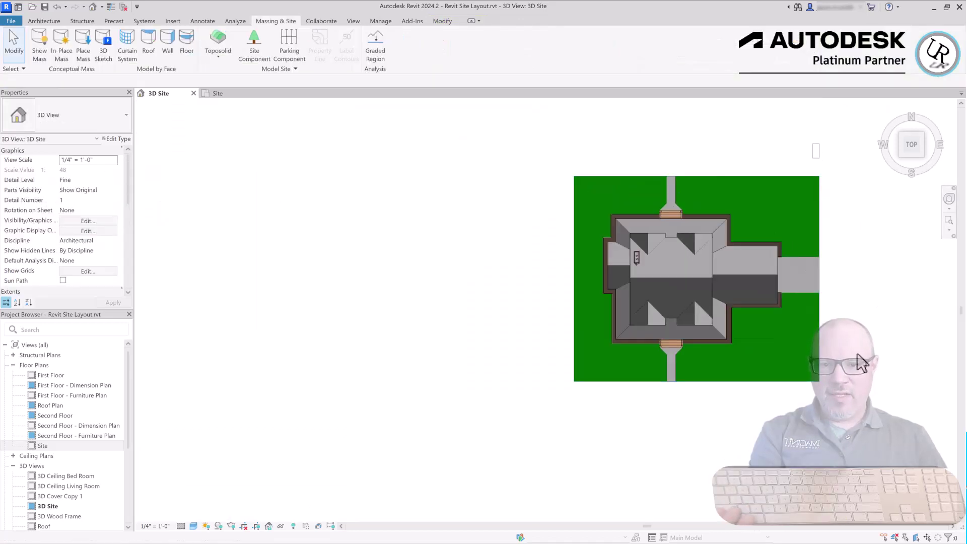
key("ctrl+Left")
scroll(866, 247, "up", 1)
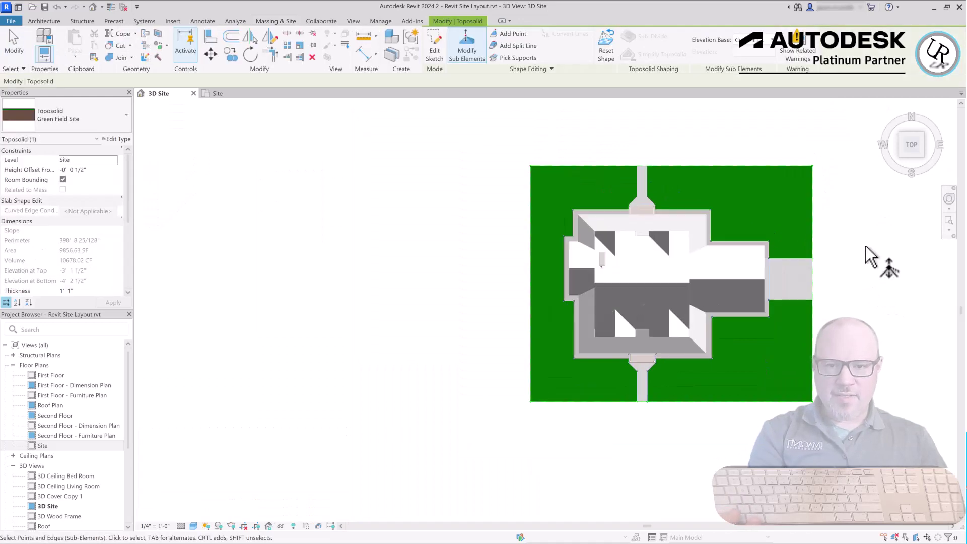
scroll(865, 257, "up", 1)
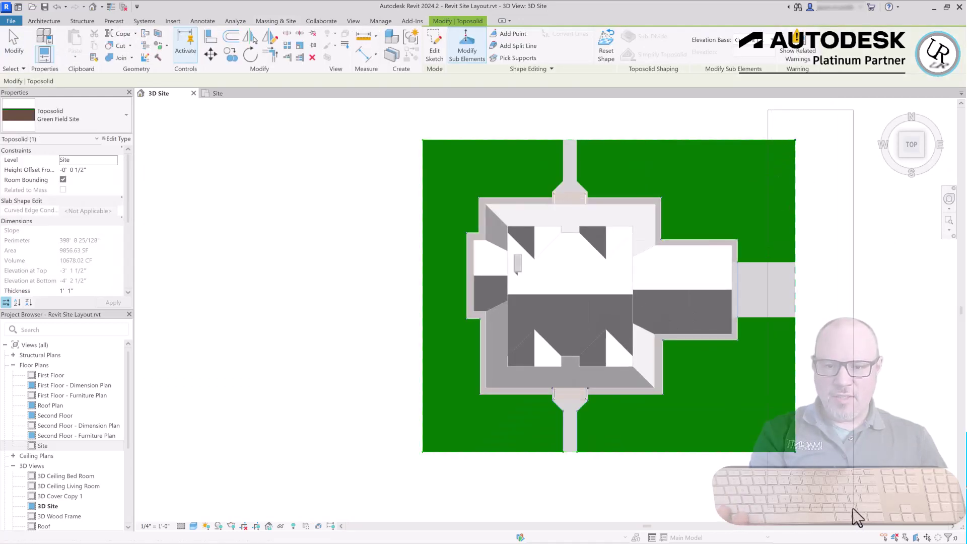
left_click(823, 295)
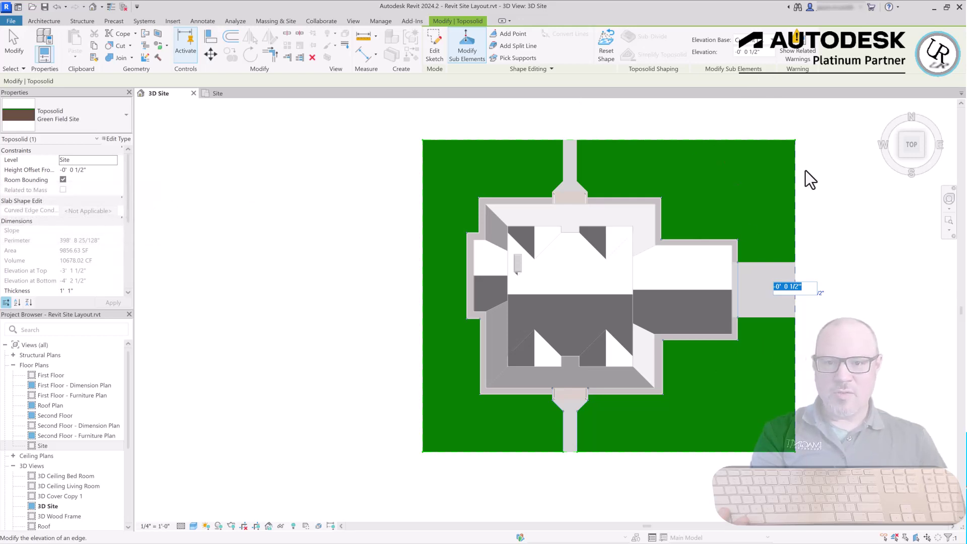
type("- 04")
key("Return")
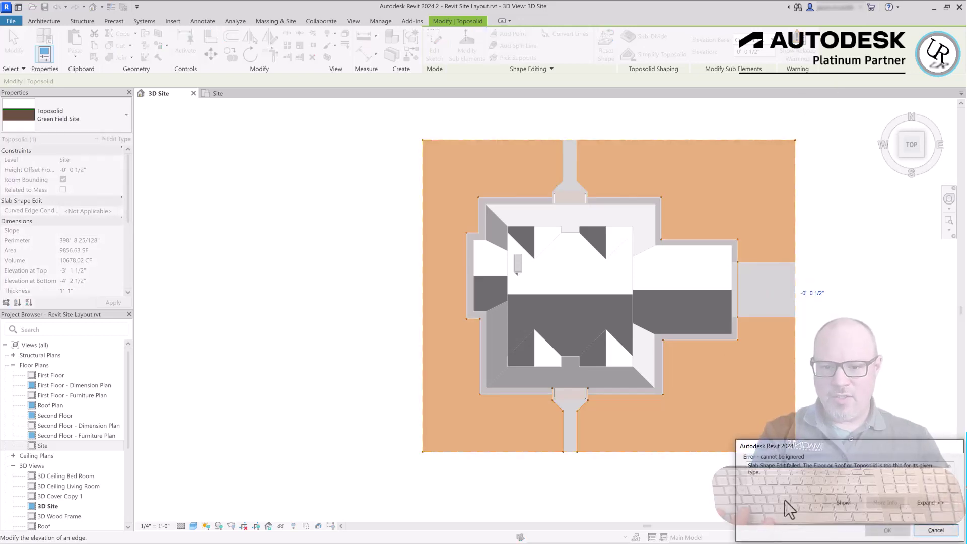
left_click(791, 502)
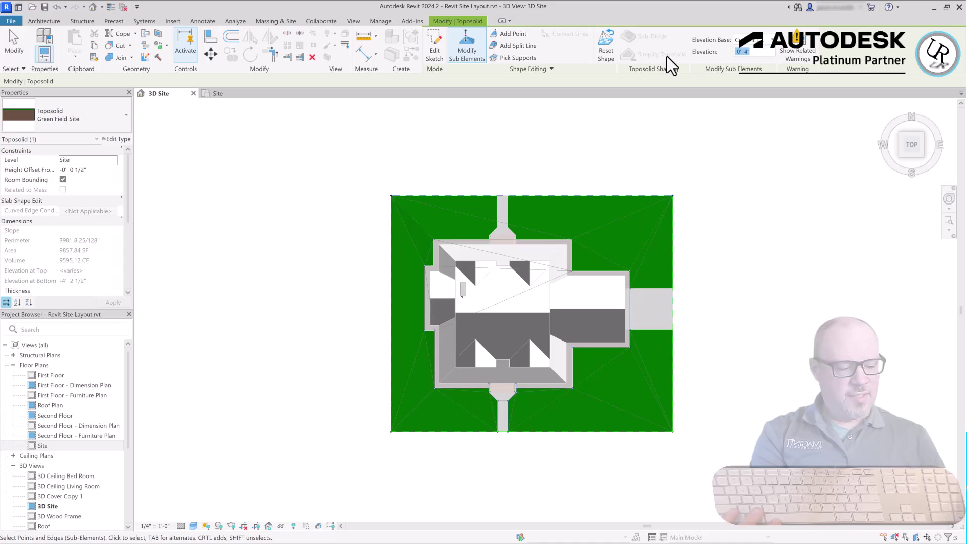
- Switch to the 3D view and orbit back toward the top to check the toposolid's right edge
left_click(812, 179)
left_click(910, 147)
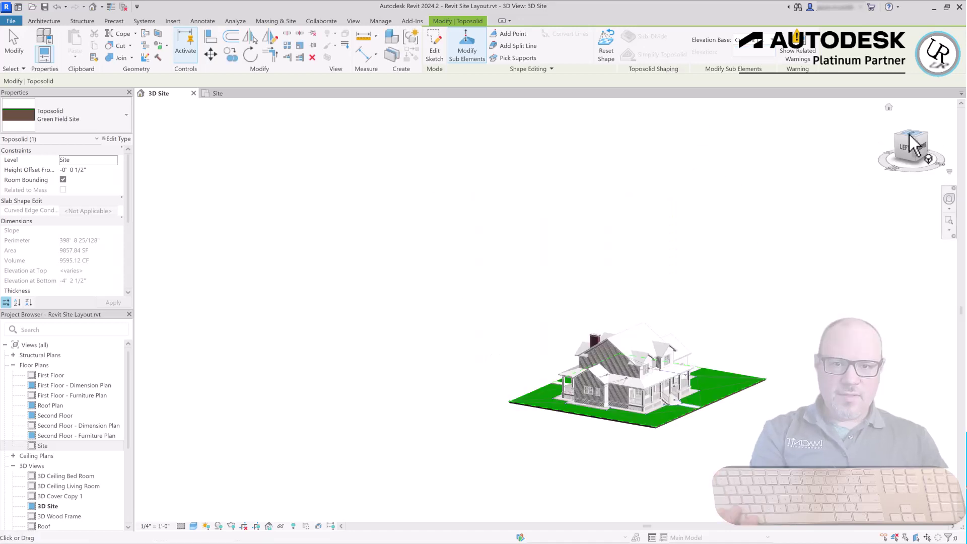
left_click_drag(909, 147, 655, 452)
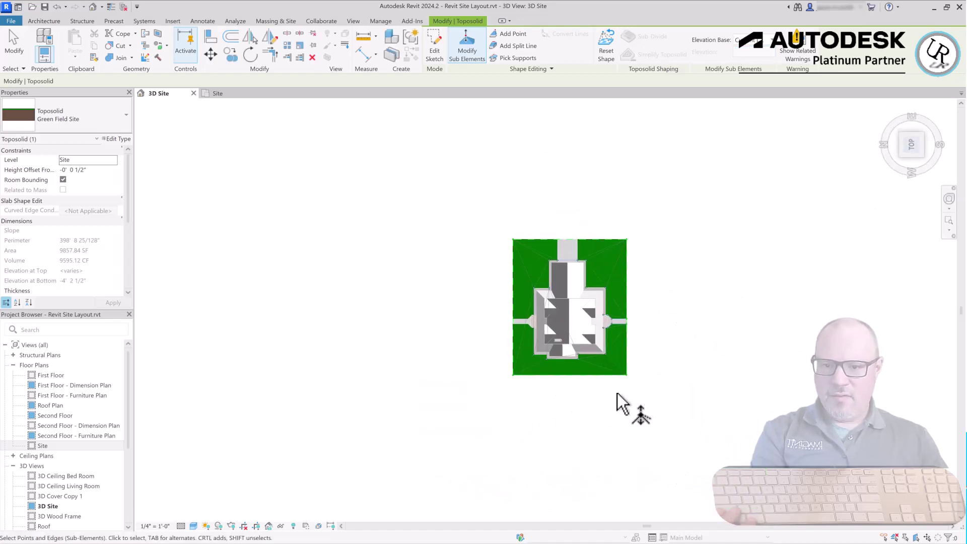
left_click_drag(617, 393, 680, 209)
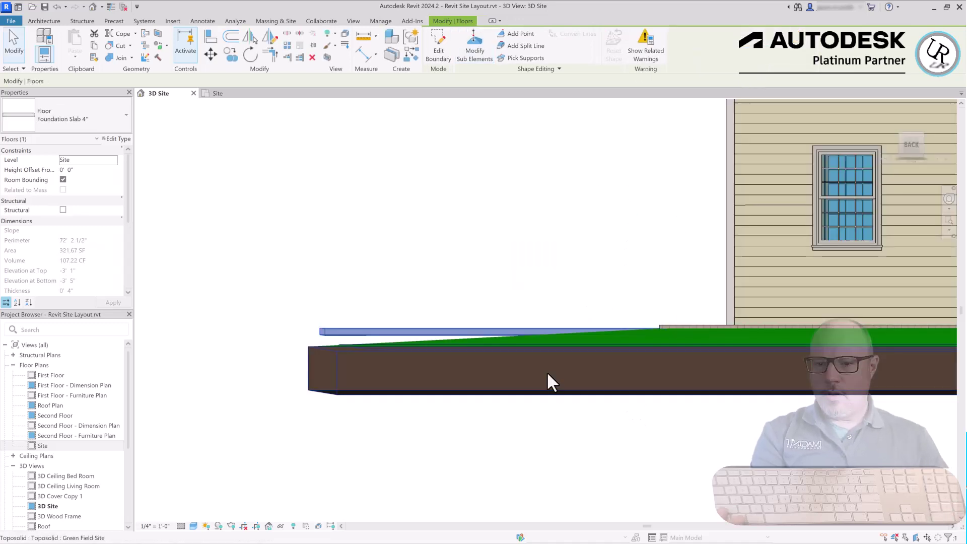
middle_click_drag(548, 374, 572, 378, "shift")
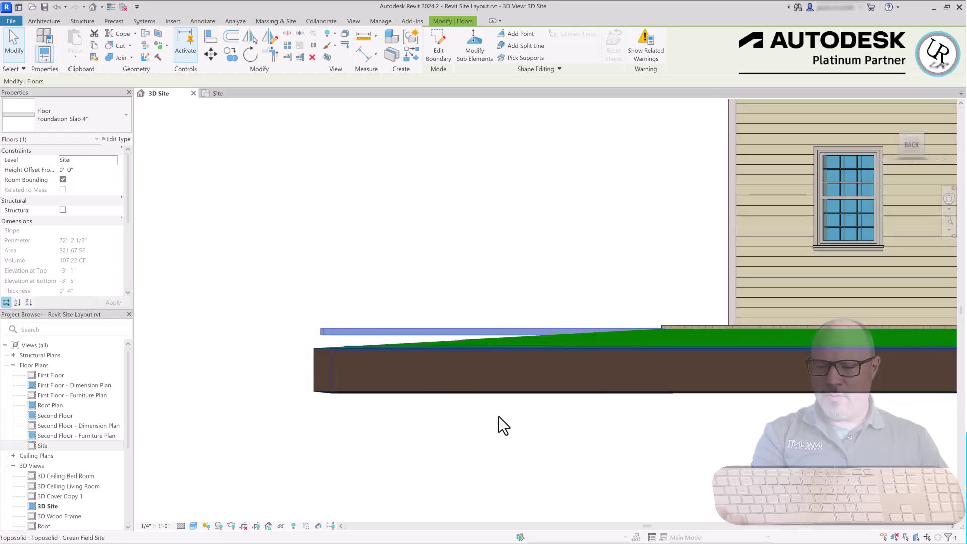
- Select the foundation floor slab and orbit in close on its corner from the left side
left_click(443, 408)
scroll(343, 337, "up", 2)
left_click(342, 351)
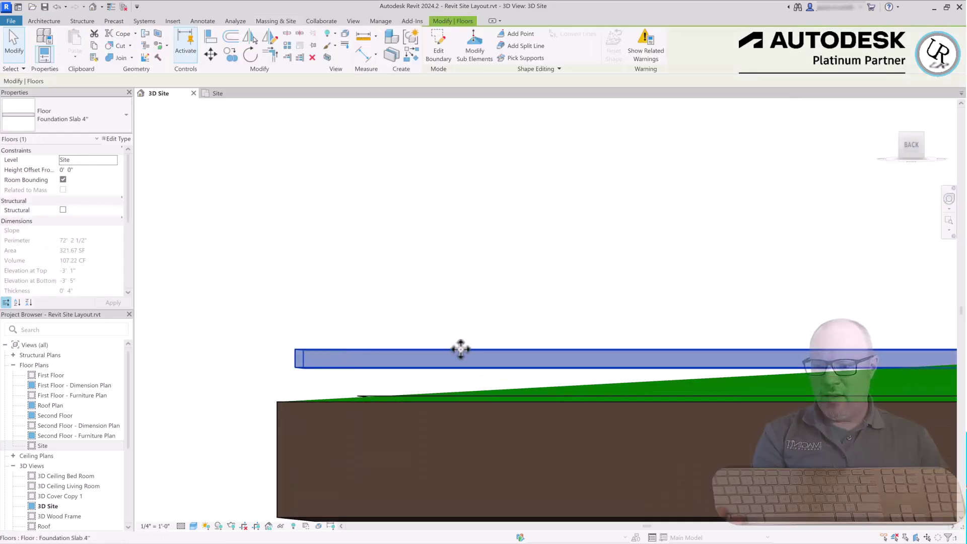
scroll(270, 354, "down", 3)
scroll(291, 371, "down", 5)
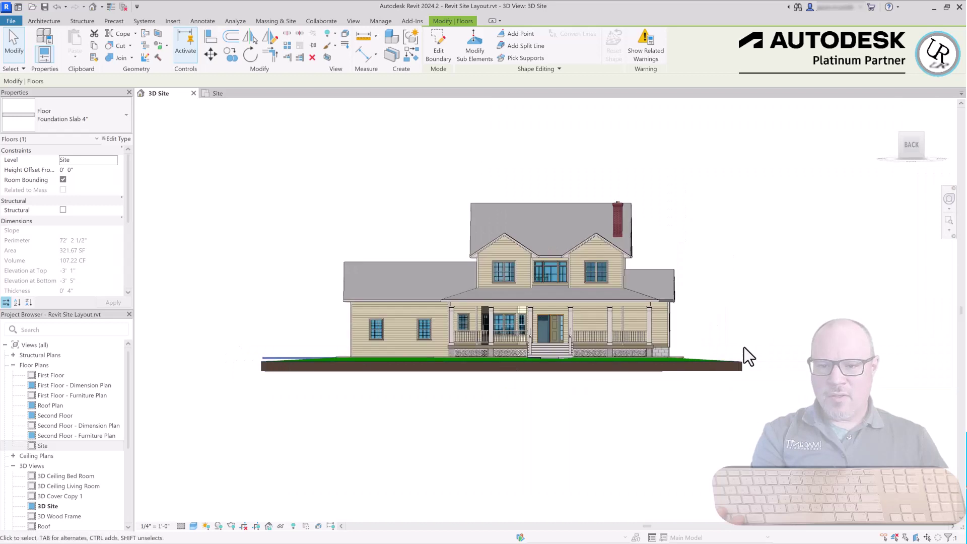
scroll(745, 356, "up", 5)
middle_click_drag(745, 356, 572, 391, "shift")
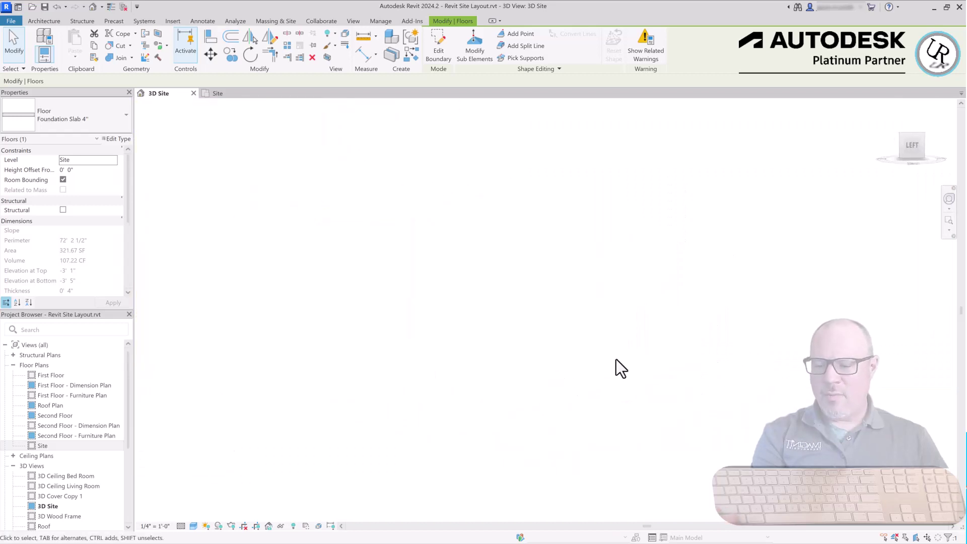
scroll(361, 415, "down", 3)
scroll(357, 412, "up", 4)
- Orbit over the walkway slab and open it in Modify Sub Elements from the TOP view
middle_click_drag(356, 410, 620, 283, "shift")
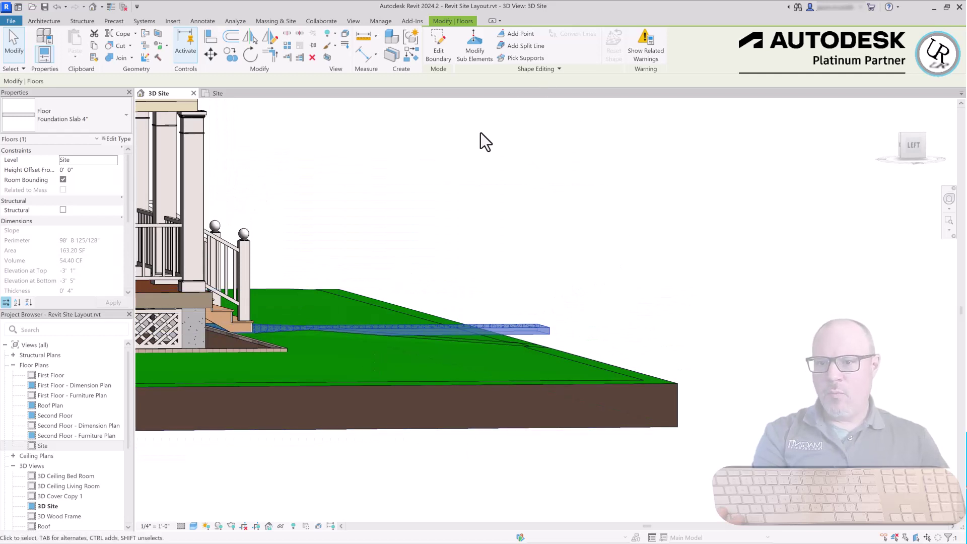
middle_click_drag(645, 198, 643, 346, "shift")
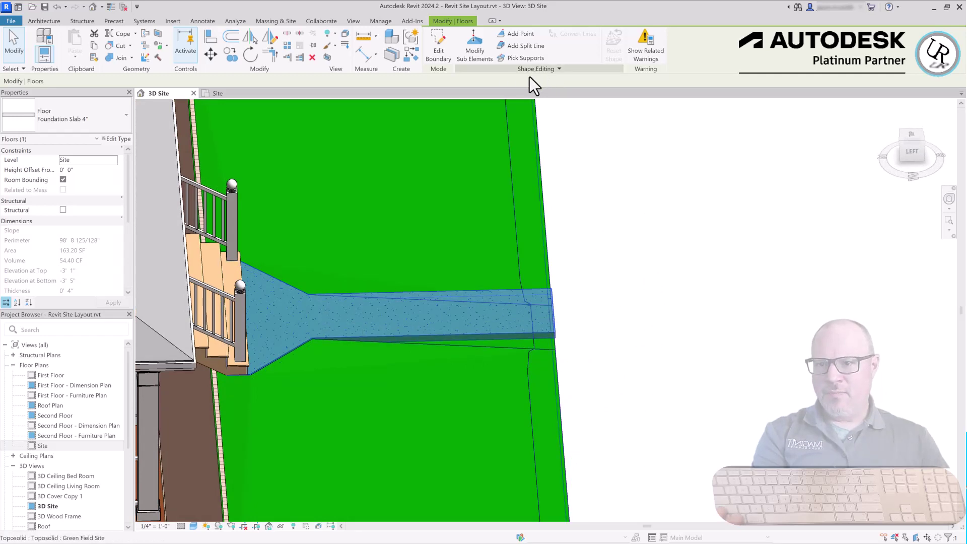
left_click(478, 52)
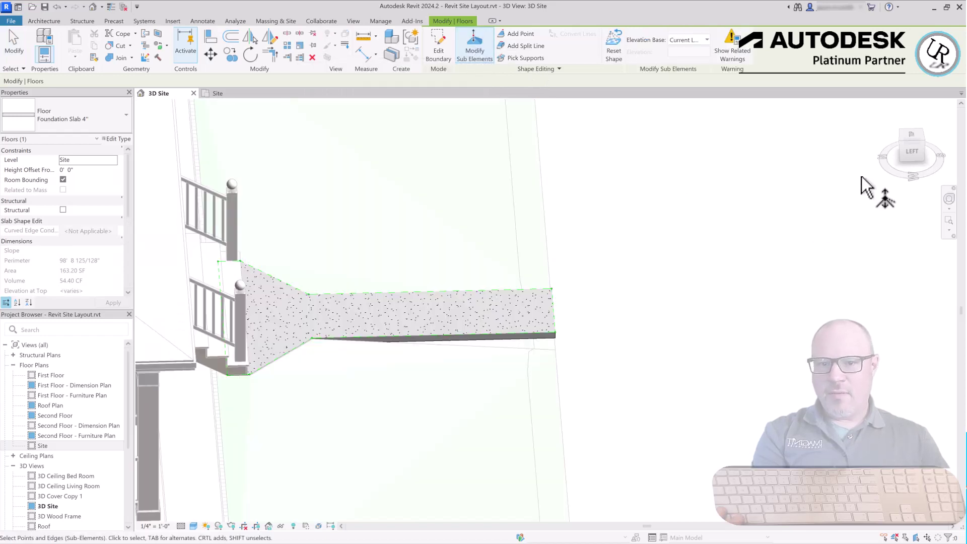
left_click(912, 137)
scroll(666, 373, "up", 3)
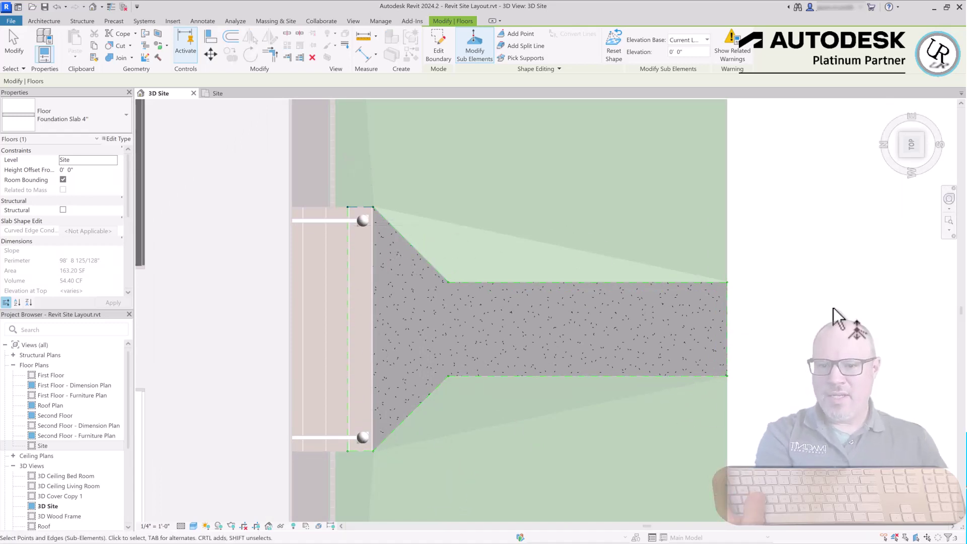
key("Escape")
left_click(682, 319)
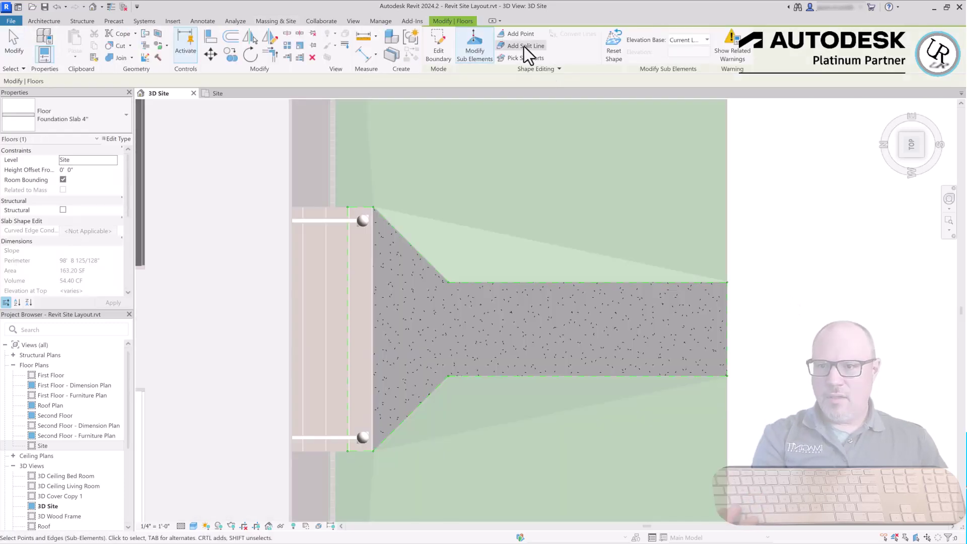
left_click(522, 45)
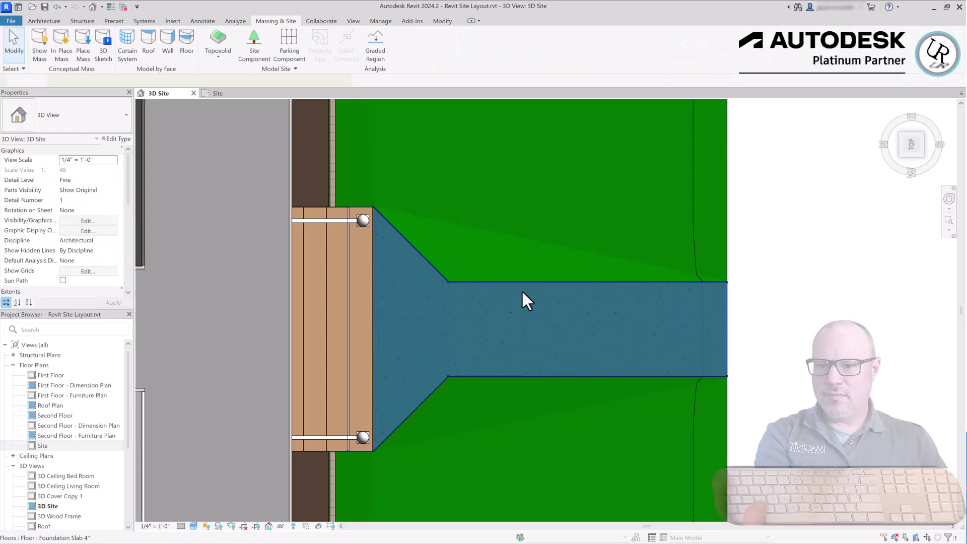
left_click(521, 290)
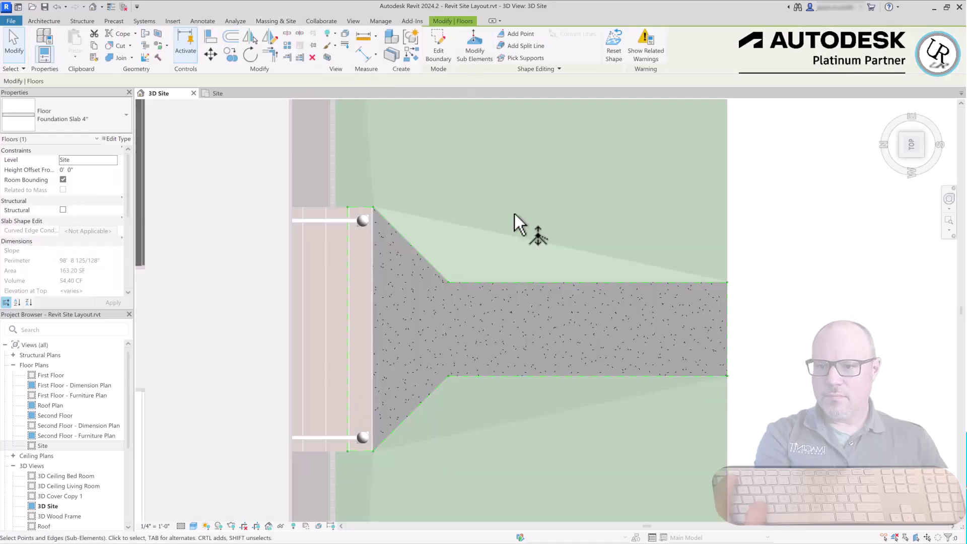
left_click(522, 46)
left_click(448, 374)
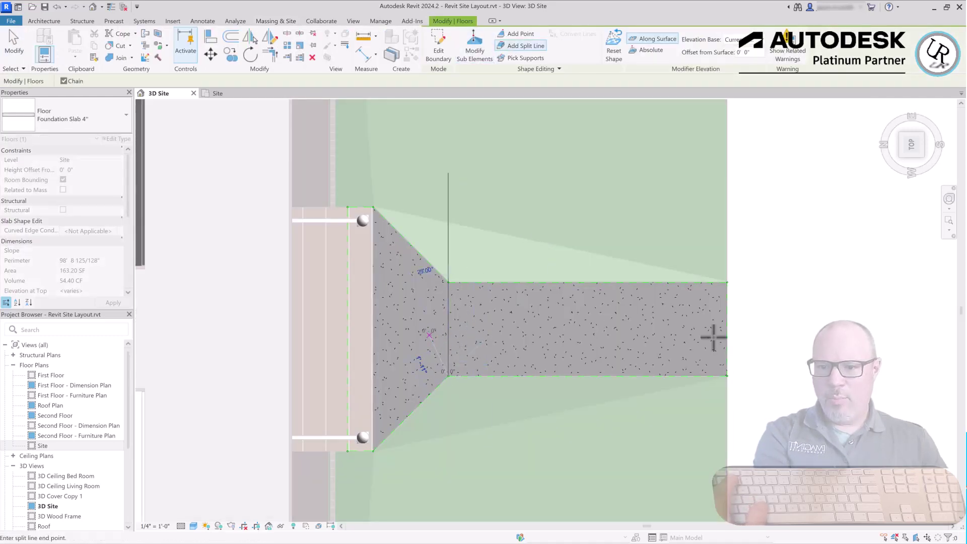
key("Escape")
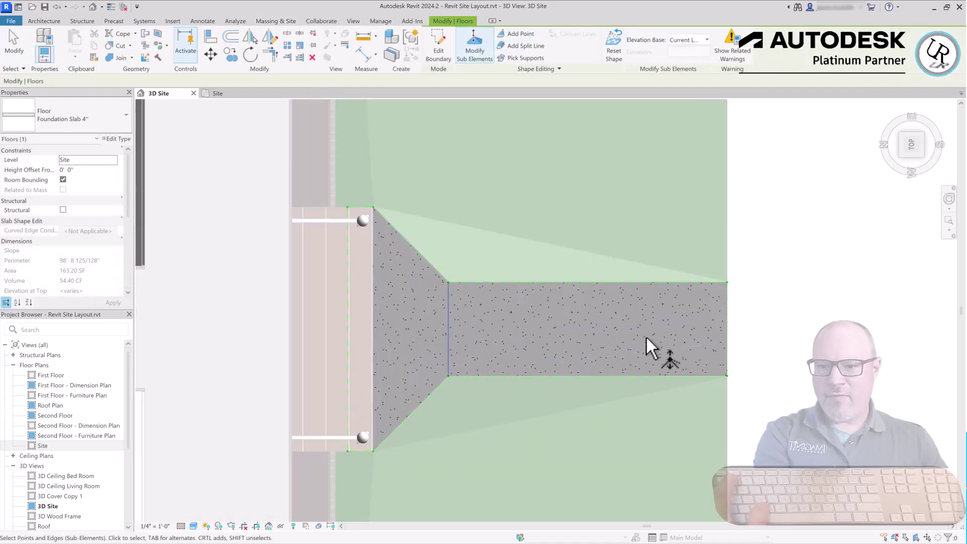
- Window-select the walkway's far edge and set its elevation to -0' 11"
left_click_drag(684, 418, 787, 257)
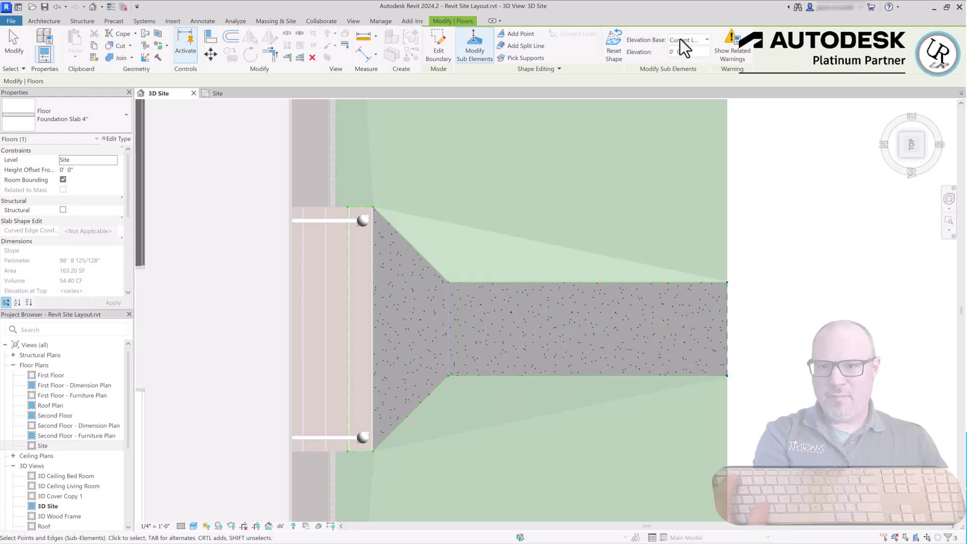
type("-")
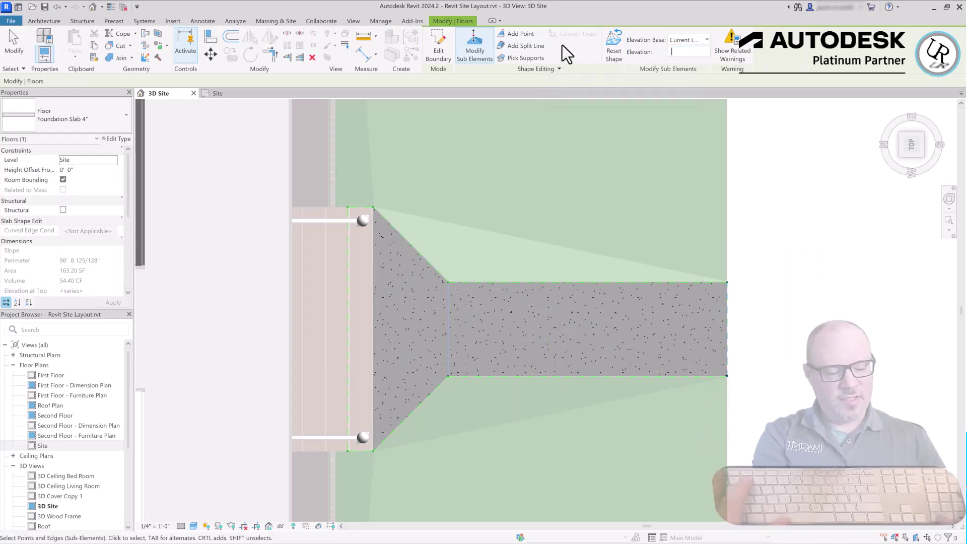
type("0' 11")
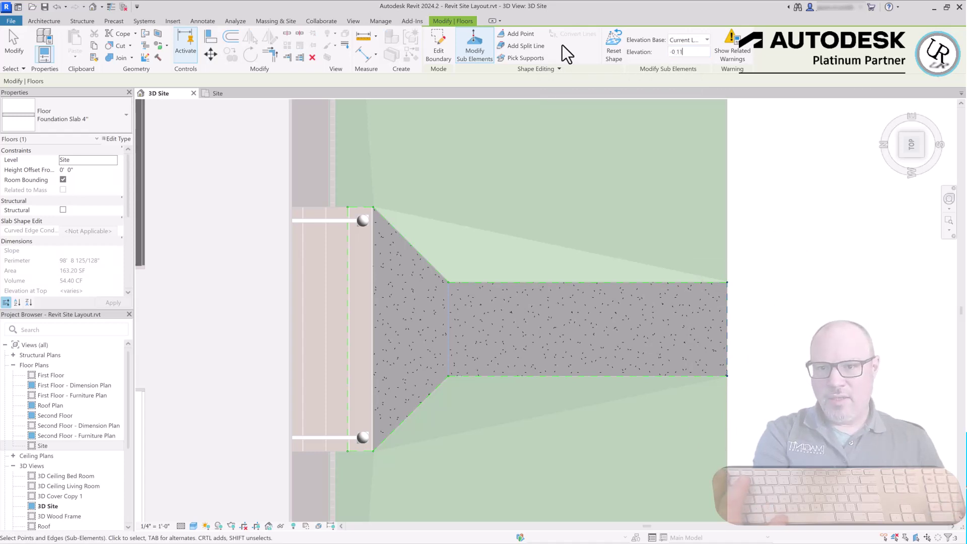
key("Return")
key("Escape")
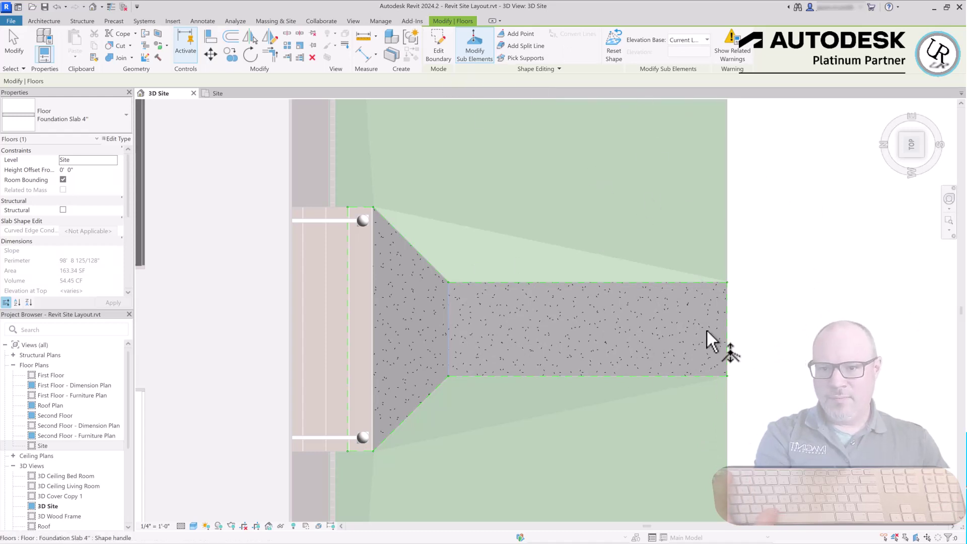
- Orbit around the house to review the walkway sloping down across the lawn
left_click(741, 333)
middle_click_drag(740, 333, 843, 178, "shift")
left_click(907, 162)
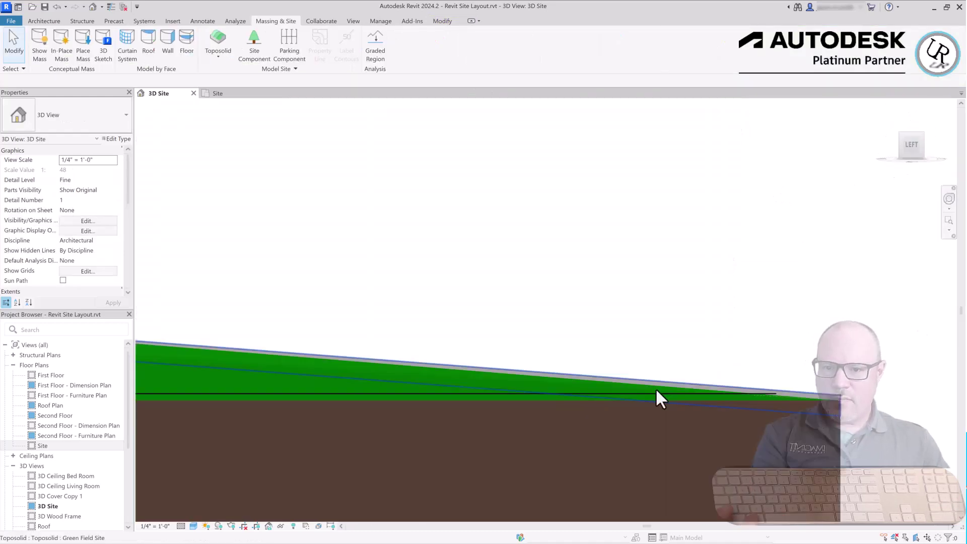
left_click(652, 380)
middle_click_drag(652, 380, 304, 371, "shift")
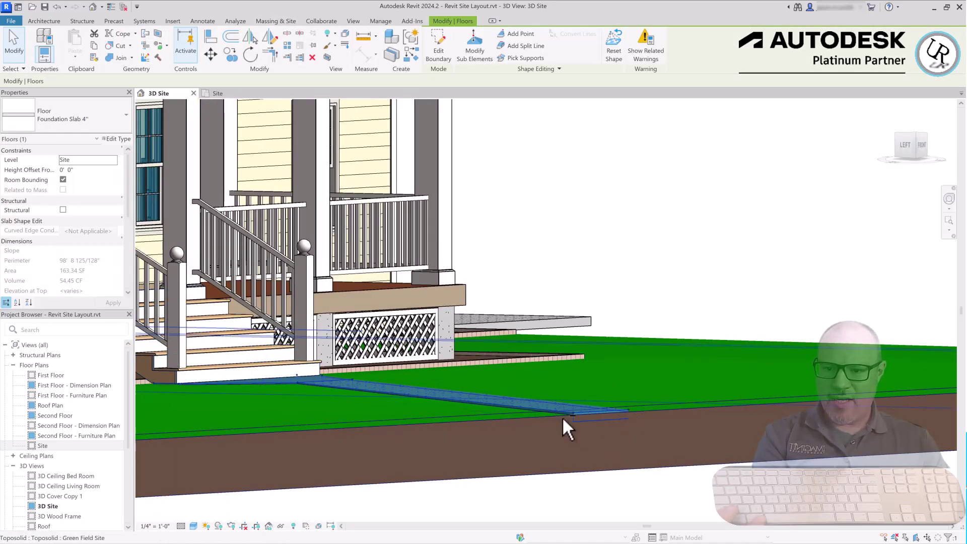
middle_click_drag(564, 416, 879, 368, "shift")
key("Escape")
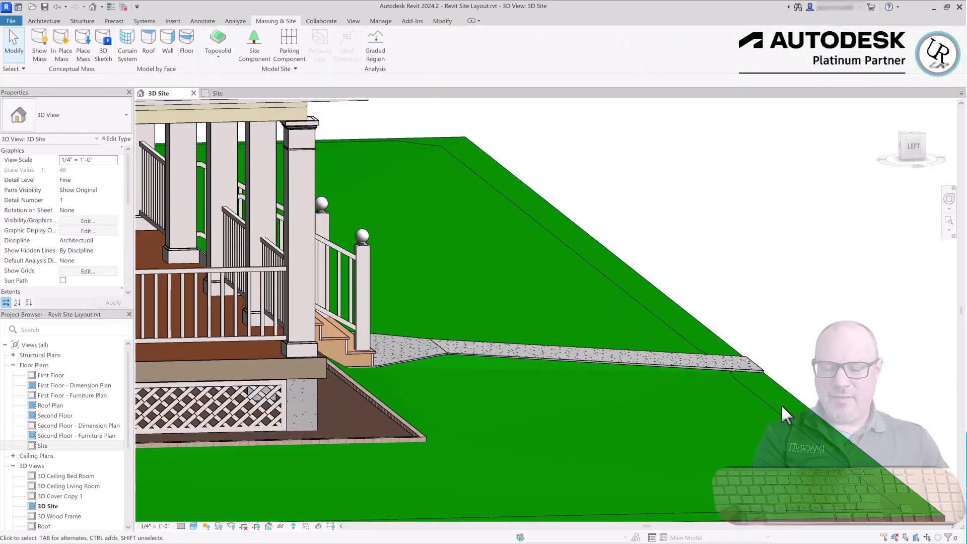
middle_click_drag(771, 416, 771, 404, "shift")
- Switch to the TOP view and select the front walkway slab
left_click(771, 404)
scroll(771, 404, "down", 3)
left_click(599, 482)
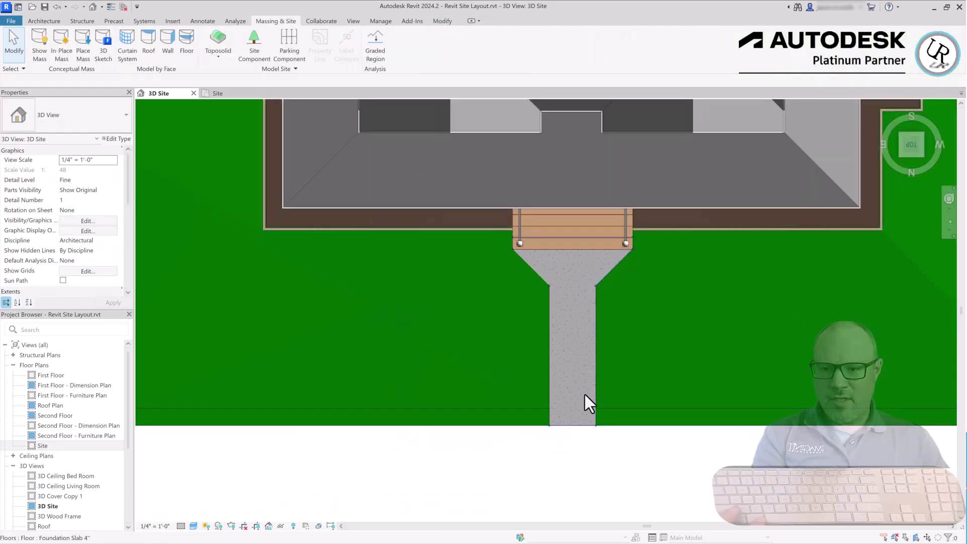
left_click(585, 395)
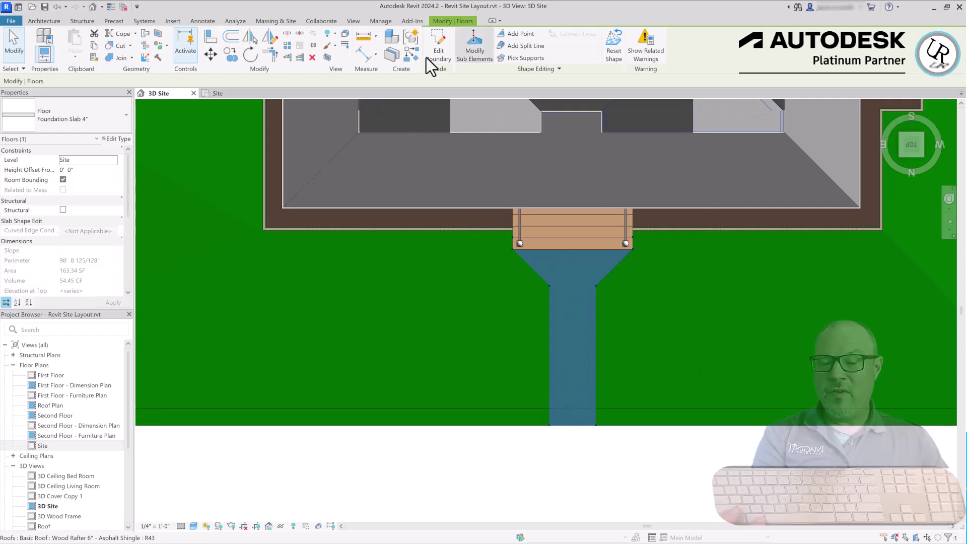
- Open the front walkway's points and edges for editing, then exit shape editing
left_click(475, 50)
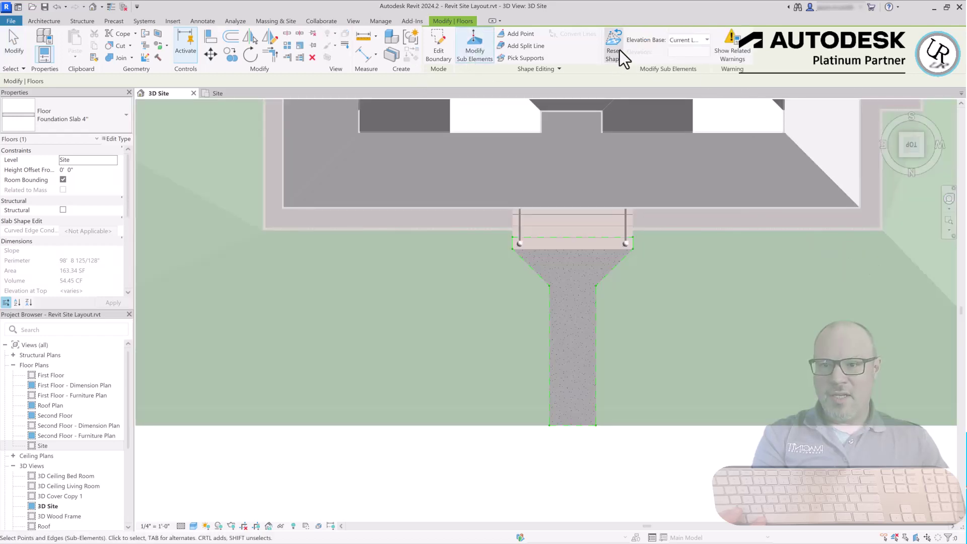
left_click(527, 45)
scroll(583, 313, "up", 5)
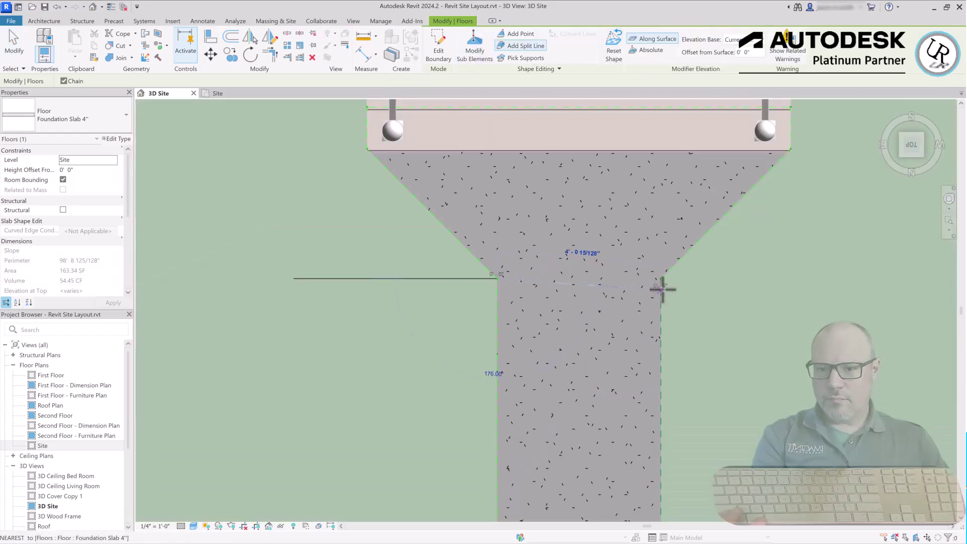
scroll(665, 290, "down", 4)
key("Escape")
key("Escape")
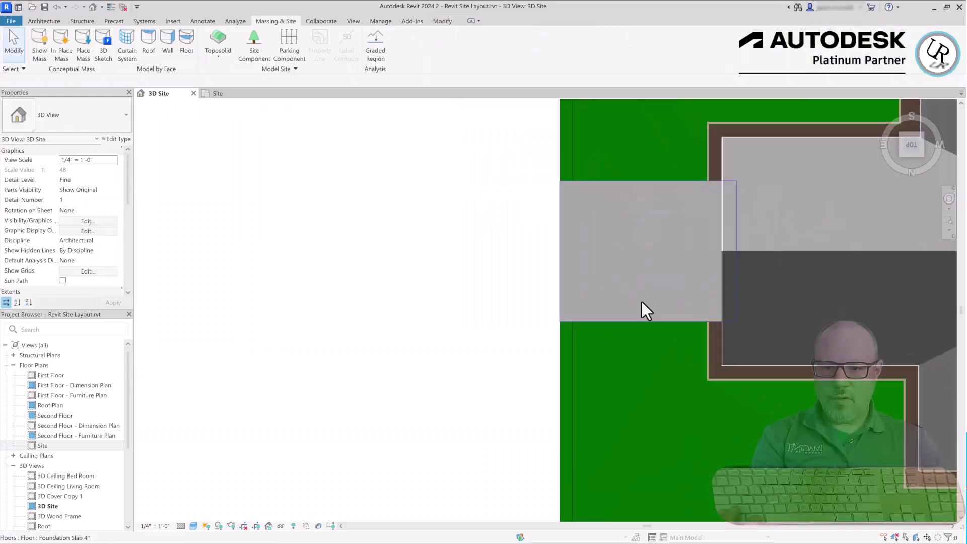
- Select the wide side slab and adjust its edge elevation in Modify Sub Elements
left_click(643, 308)
left_click(527, 46)
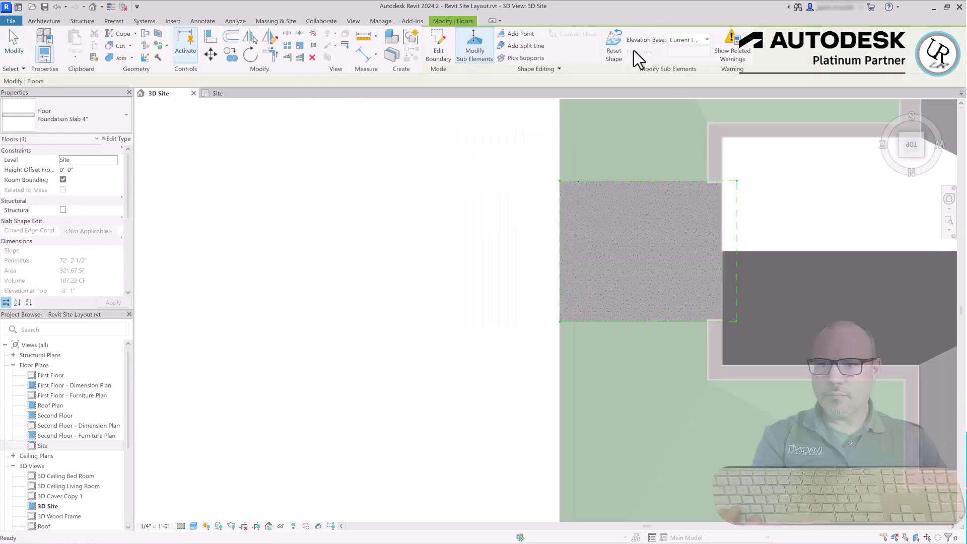
key("Escape")
scroll(672, 335, "down", 4)
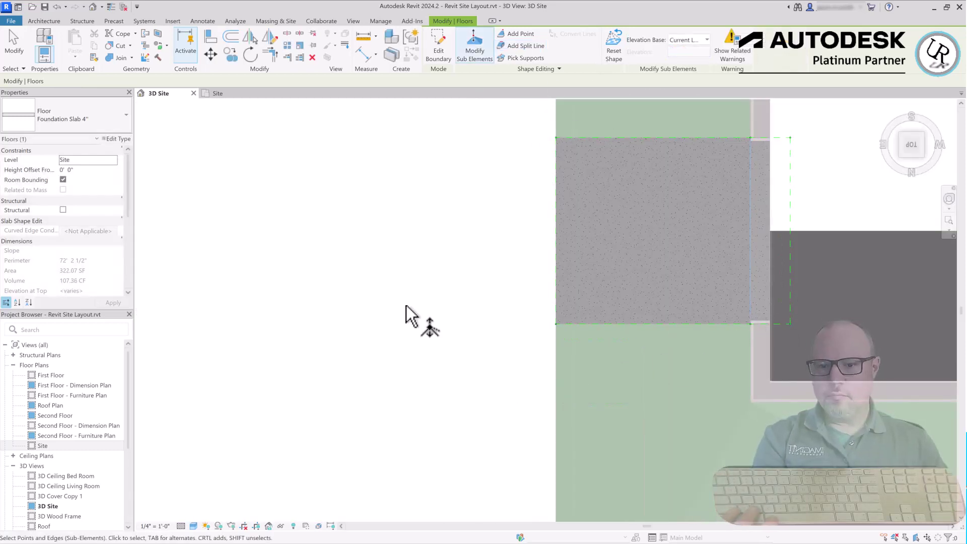
key("Escape")
key("Escape")
key("Escape")
- Orbit and zoom out to an isometric view of the whole house and site
middle_click_drag(834, 200, 671, 395, "shift")
scroll(699, 362, "up", 3)
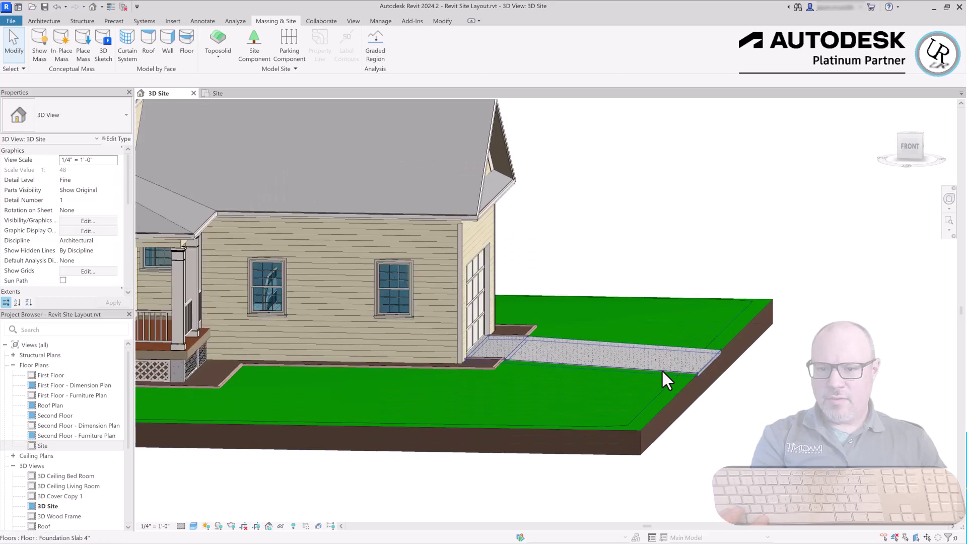
left_click(662, 370)
scroll(661, 371, "down", 5)
middle_click_drag(385, 389, 801, 460, "shift")
key("Escape")
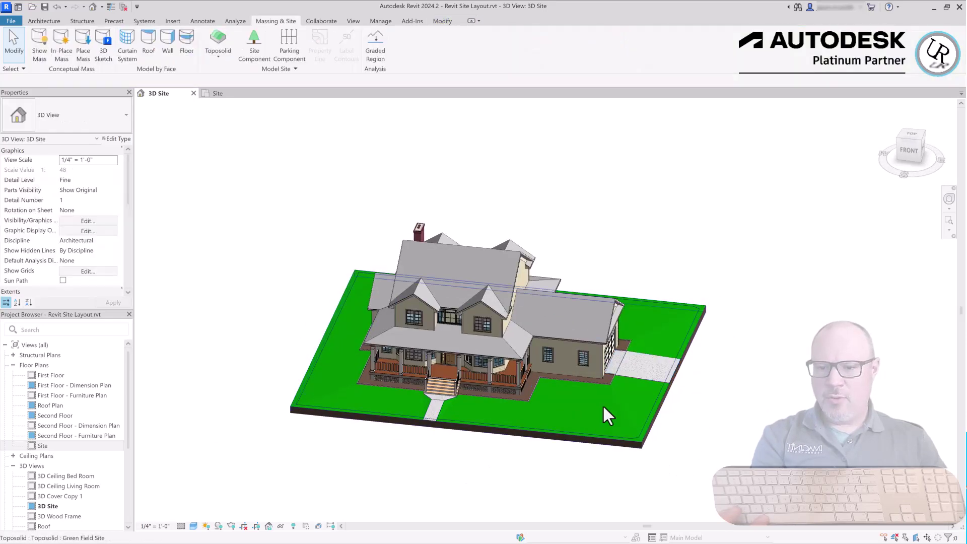
scroll(602, 405, "up", 5)
- Select the lawn toposolid, enter Modify Sub Elements and switch to the TOP view
left_click(670, 364)
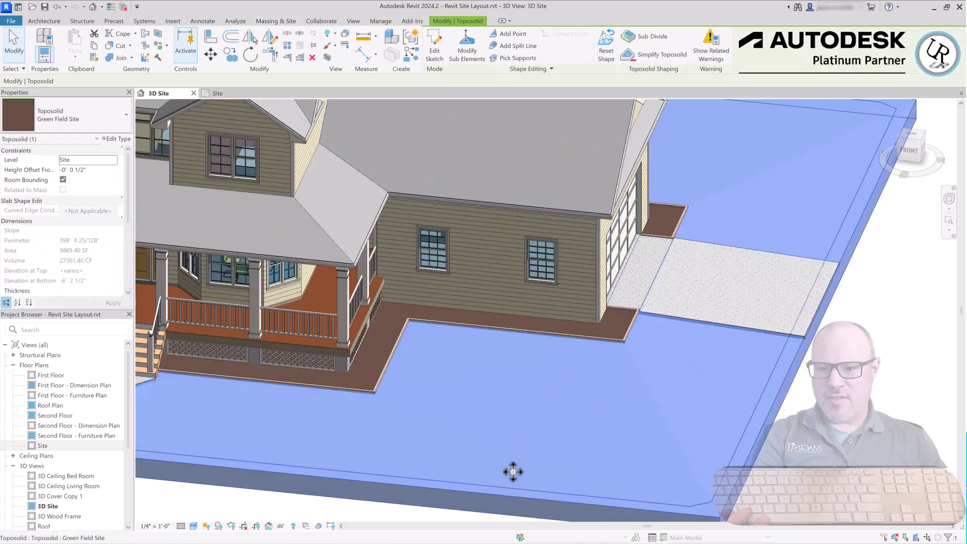
scroll(534, 440, "up", 4)
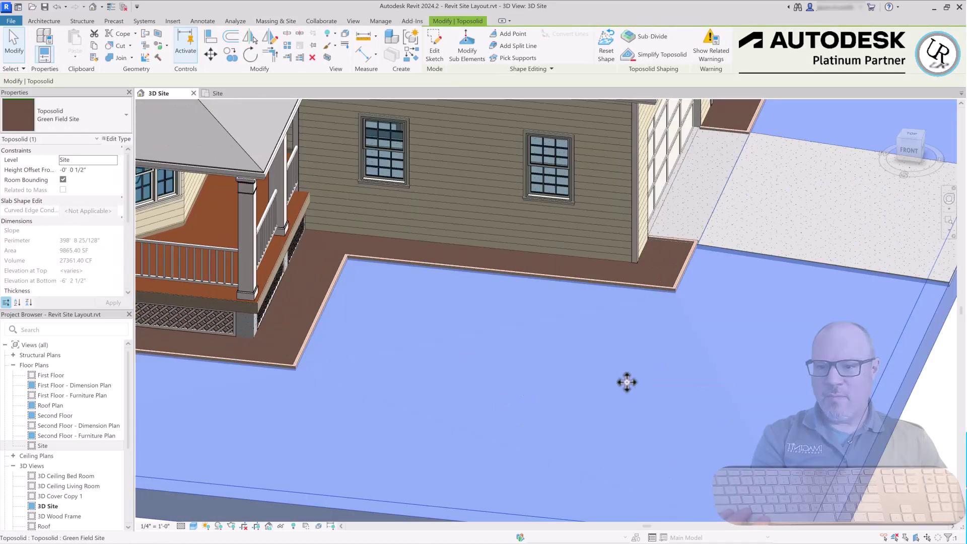
scroll(629, 382, "down", 4)
scroll(623, 389, "up", 2)
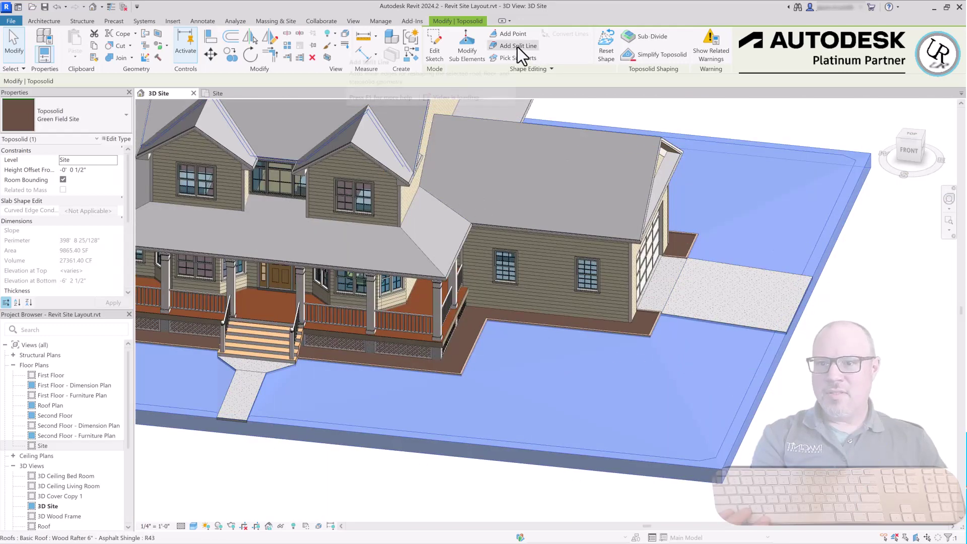
left_click(465, 50)
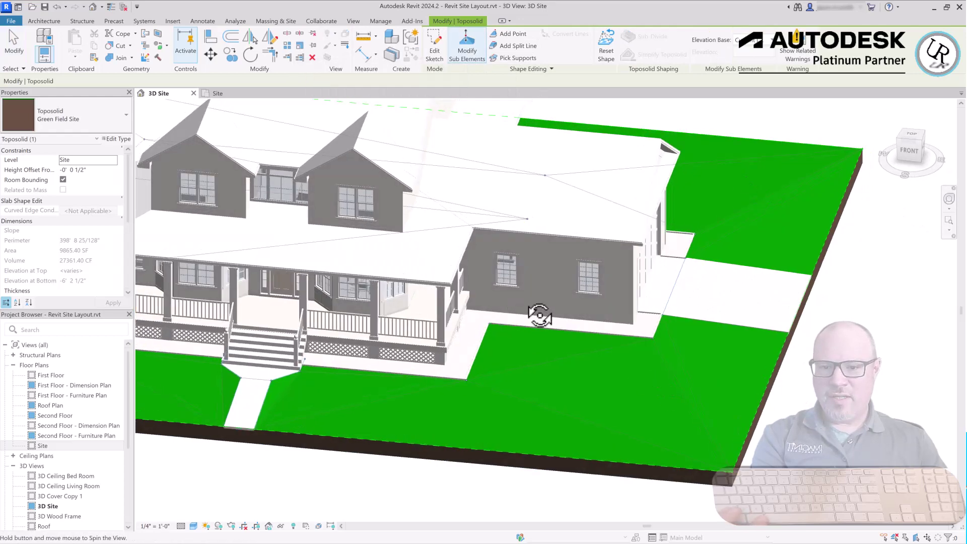
left_click_drag(579, 301, 905, 149)
left_click(910, 136)
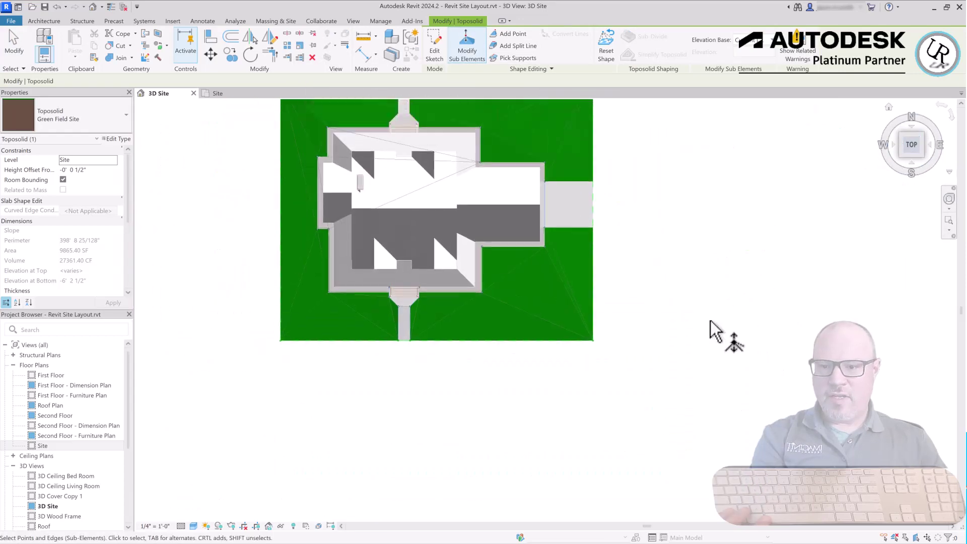
- Draw a closed four-corner split-line rectangle in the lawn southeast of the house
left_click(518, 45)
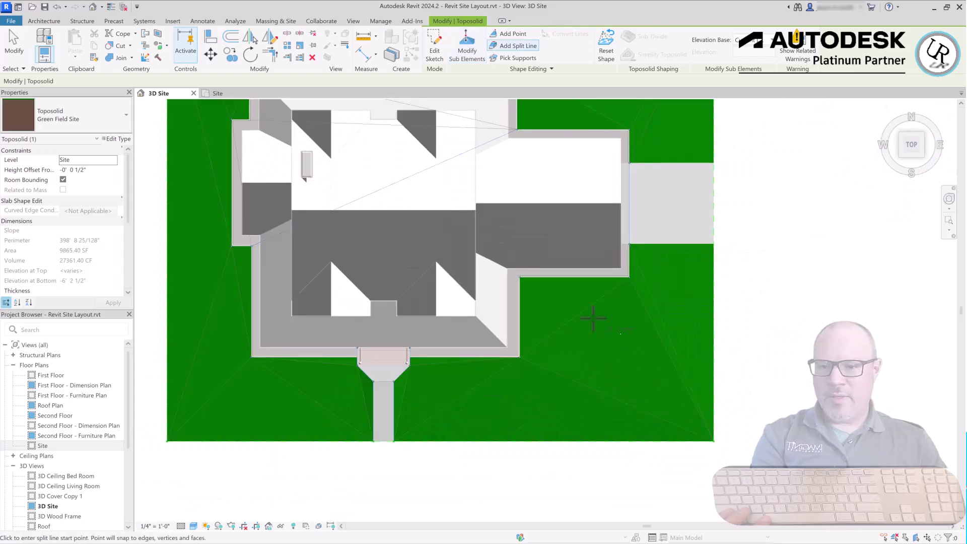
left_click(568, 324)
left_click(567, 395)
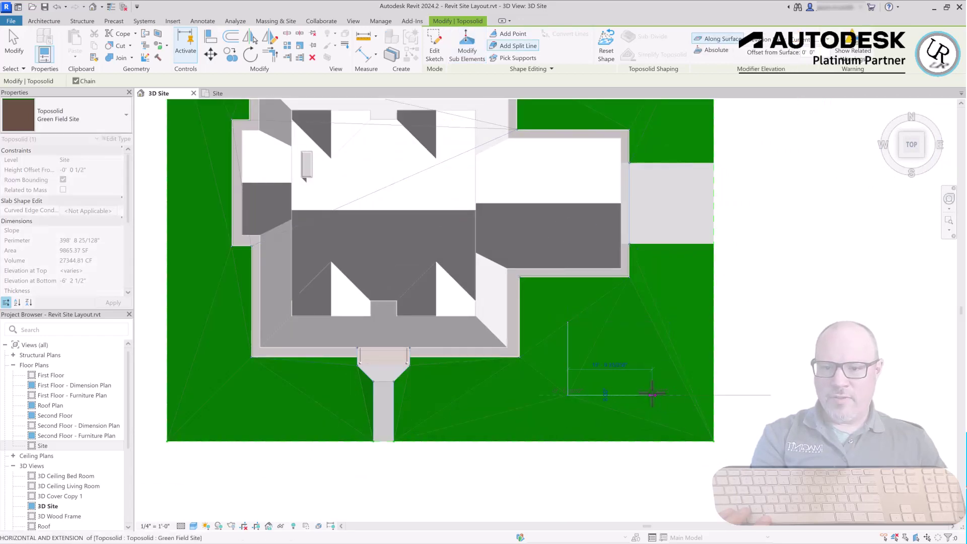
left_click(655, 395)
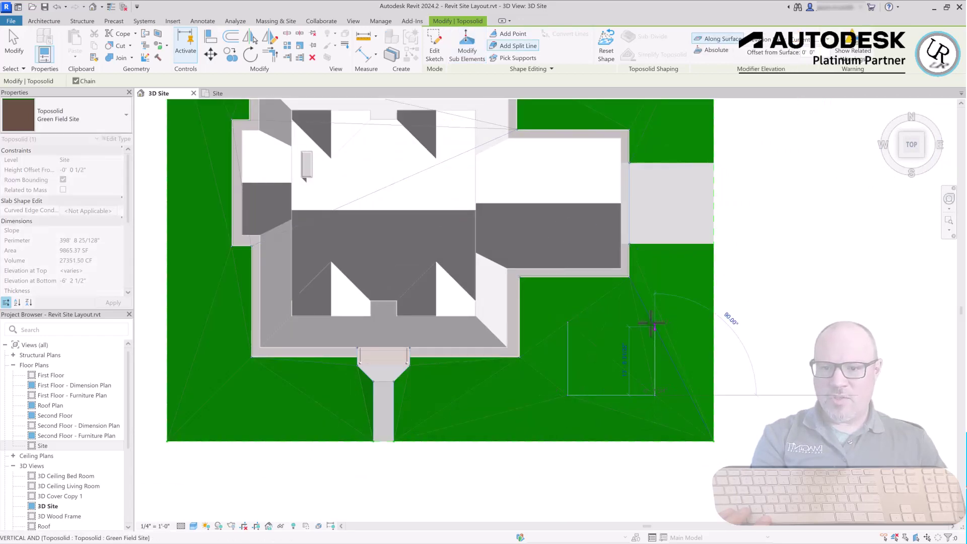
left_click(654, 327)
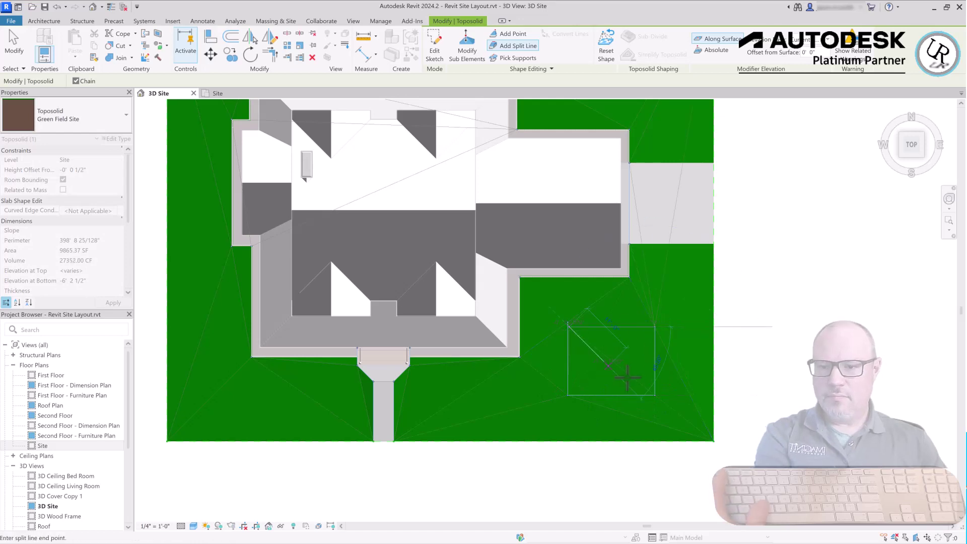
left_click(467, 50)
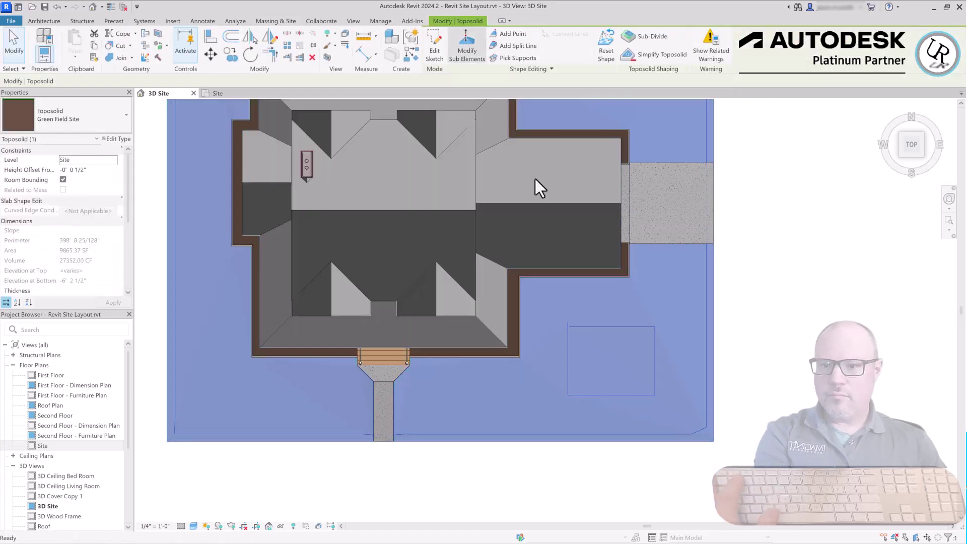
scroll(607, 286, "up", 5)
- Set the patch's centre point elevation to 2' 0" and orbit to view the resulting pyramid mound
key("Escape")
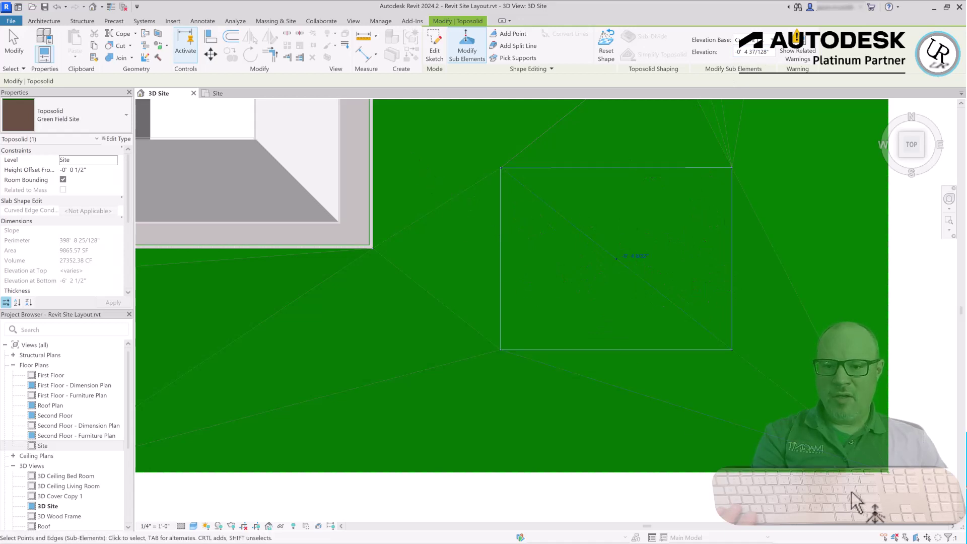
left_click(745, 52)
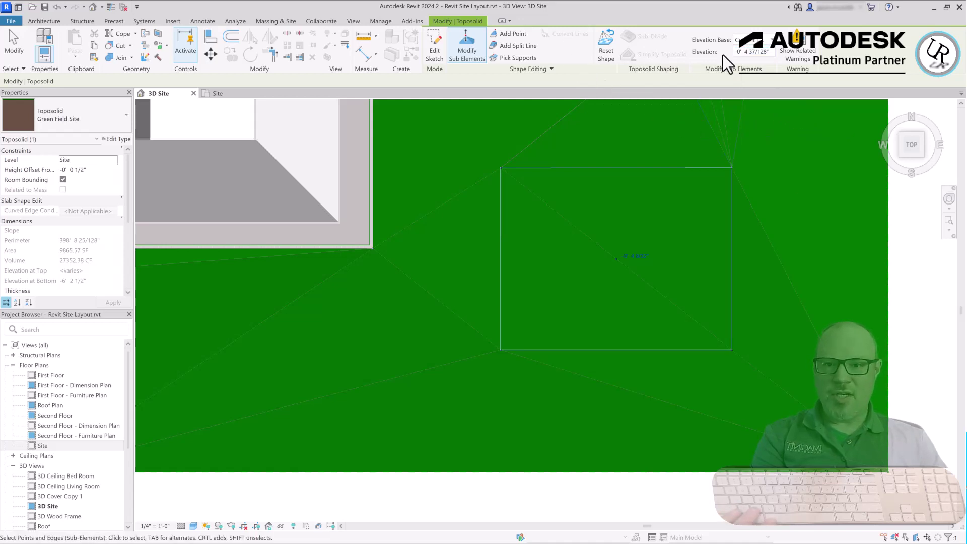
left_click(768, 53)
type("2")
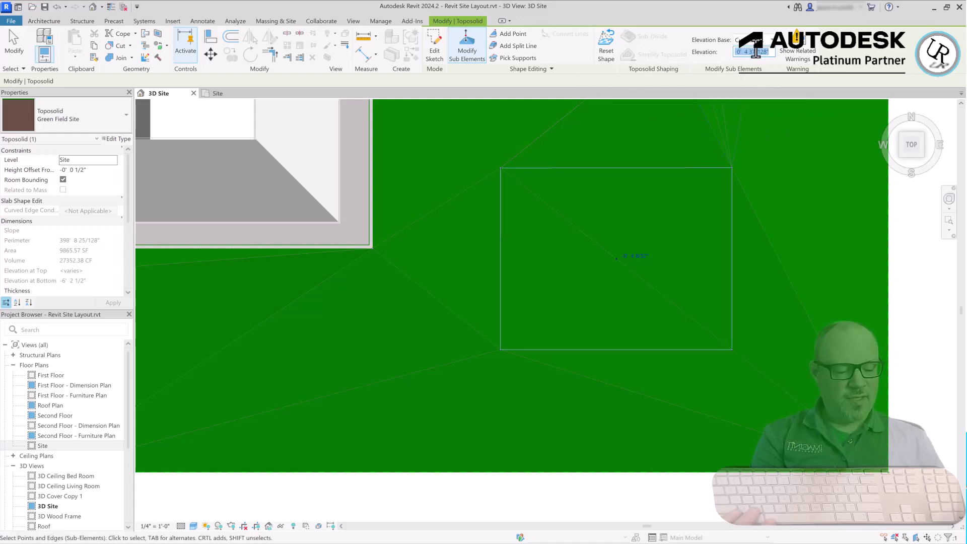
key("Return")
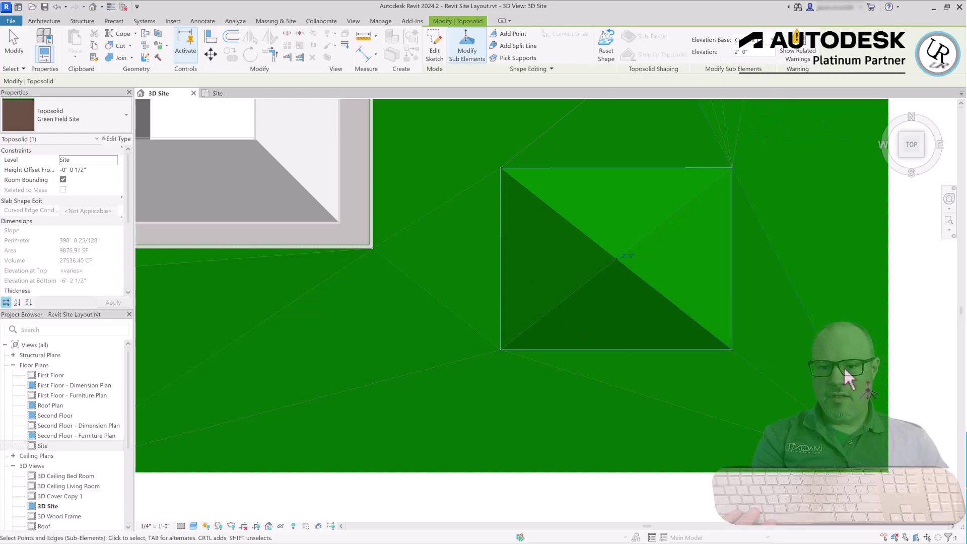
middle_click_drag(535, 471, 734, 289, "shift")
scroll(665, 262, "down", 5)
scroll(630, 261, "up", 8)
middle_click_drag(588, 288, 767, 281, "shift")
middle_click_drag(670, 378, 595, 484, "shift")
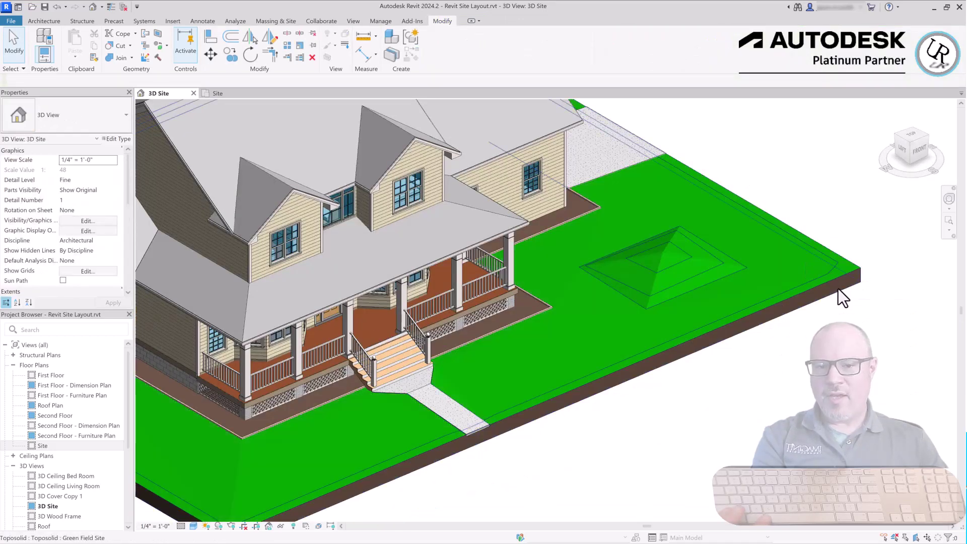
- Reset the Green Field Site toposolid's shape so the pyramid mound is removed
left_click(861, 275)
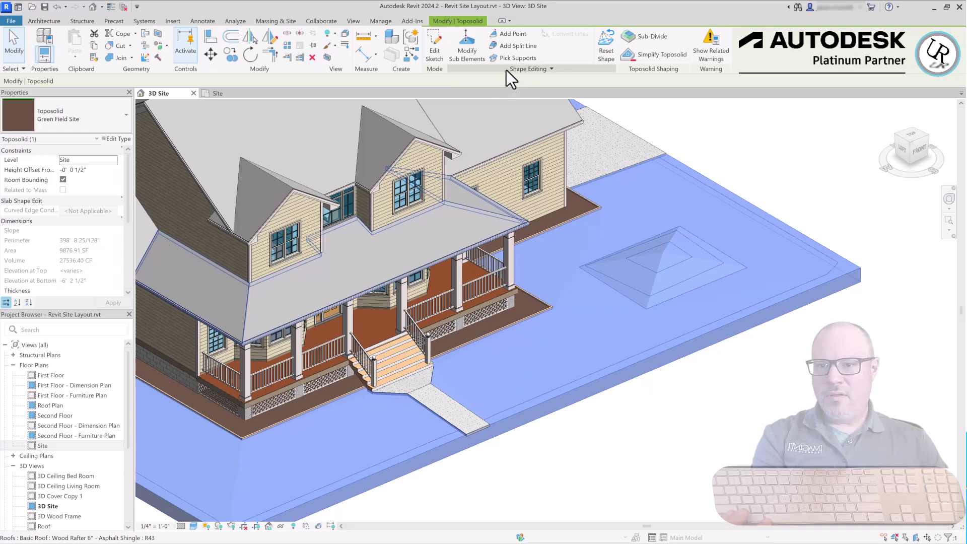
left_click(607, 50)
left_click(814, 424)
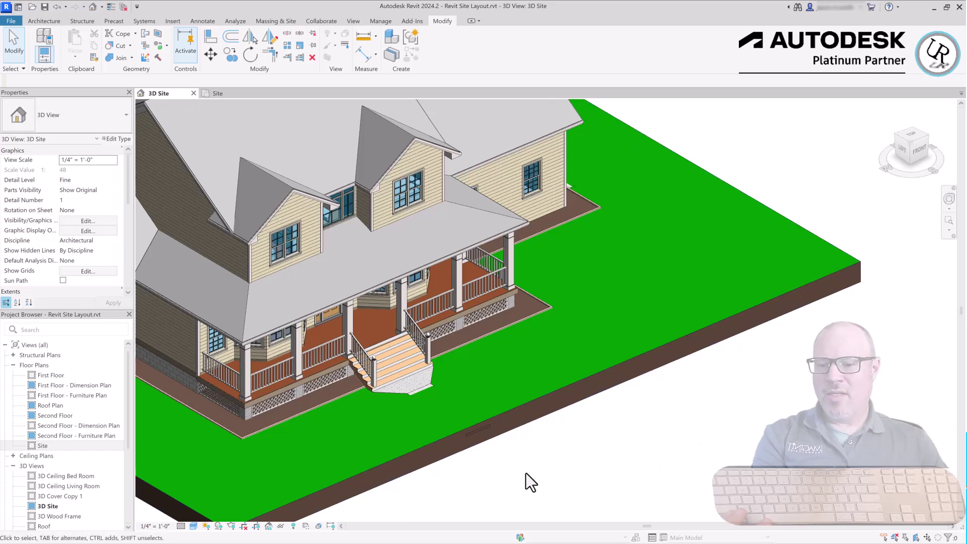
- Orbit around the flattened site, check the foundation slab, and return to the Site floor plan
mouse_move(499, 462)
middle_mouse_down("shift")
mouse_move(697, 449)
mouse_move(702, 441)
mouse_move(609, 458)
mouse_move(767, 380)
middle_mouse_up("shift")
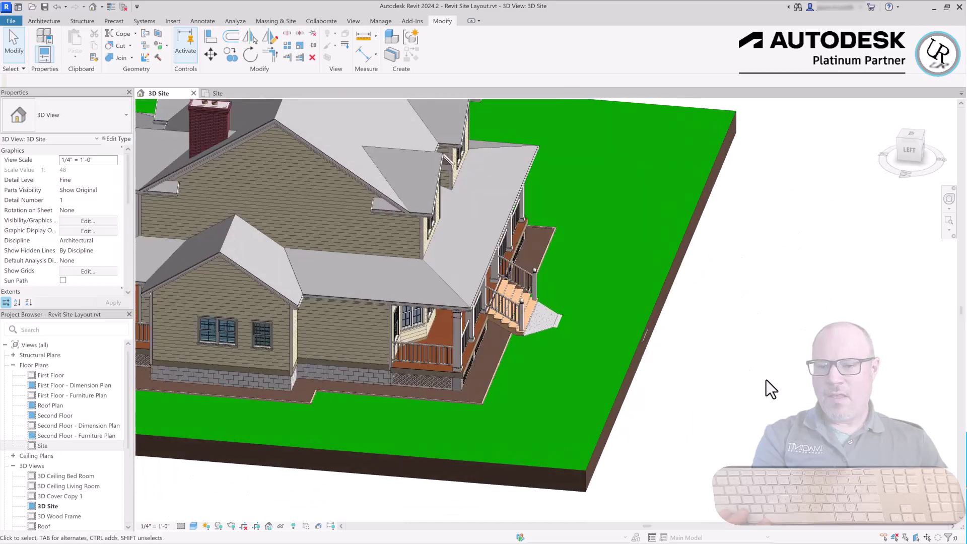
scroll(655, 342, "up", 4)
left_click(566, 285)
left_click(681, 341)
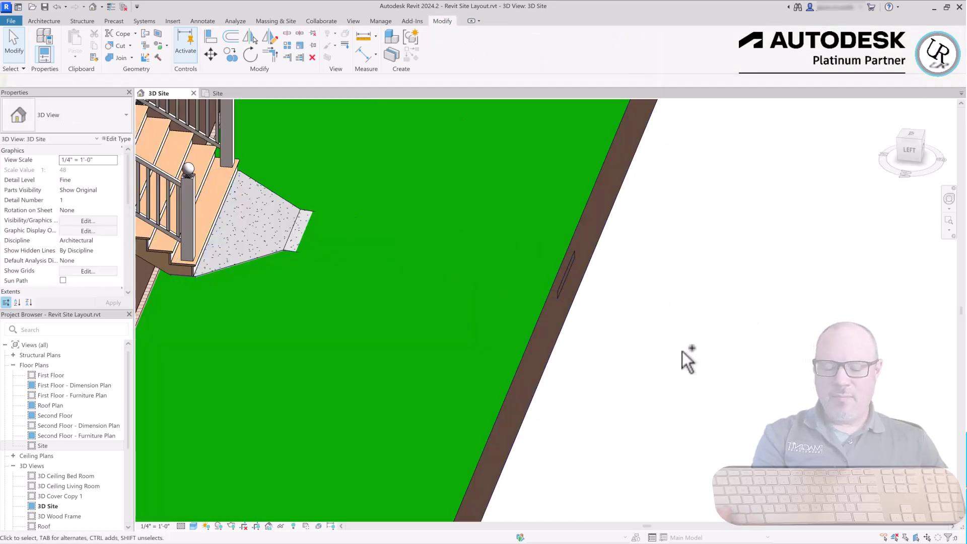
scroll(806, 324, "down", 5)
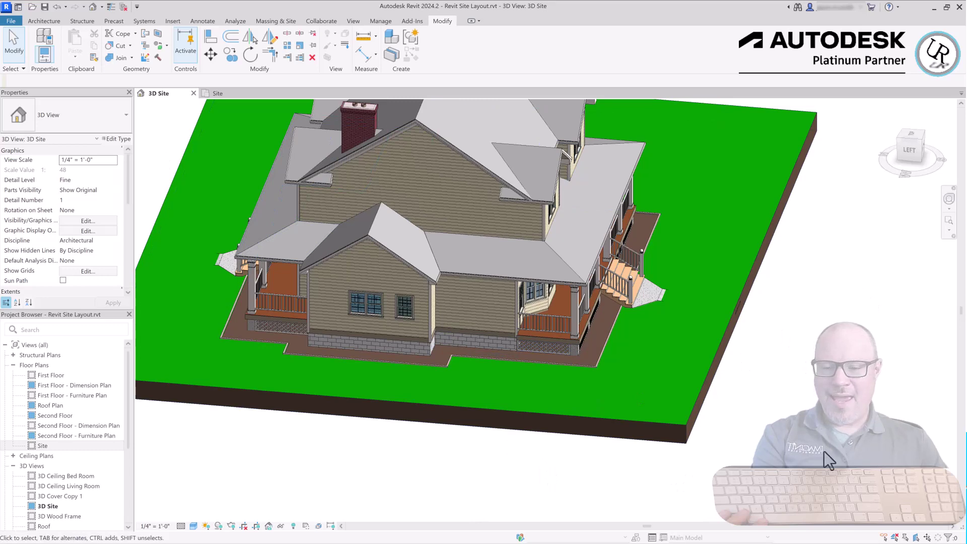
scroll(785, 446, "down", 2)
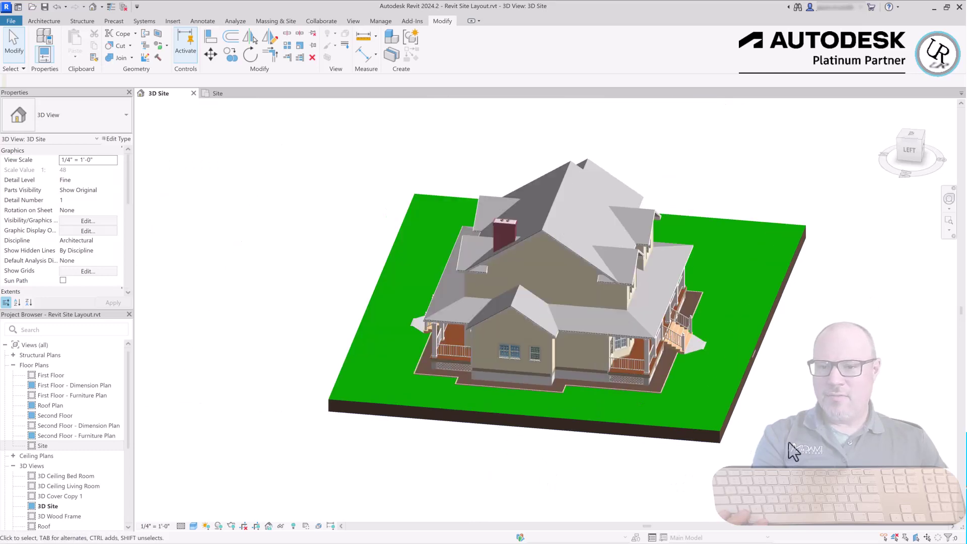
key("ctrl+Tab")
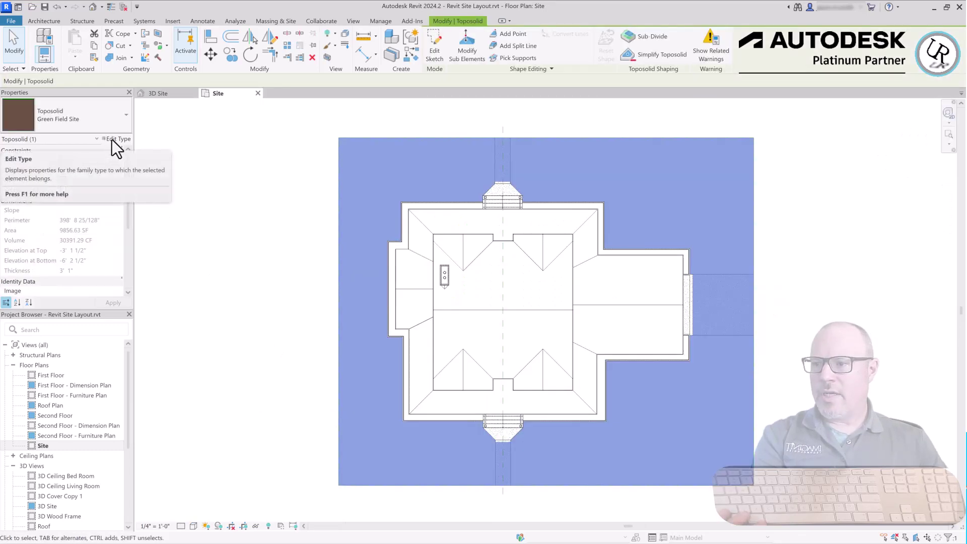
- Set the toposolid type's secondary contour interval to 0' 4"
left_click(113, 139)
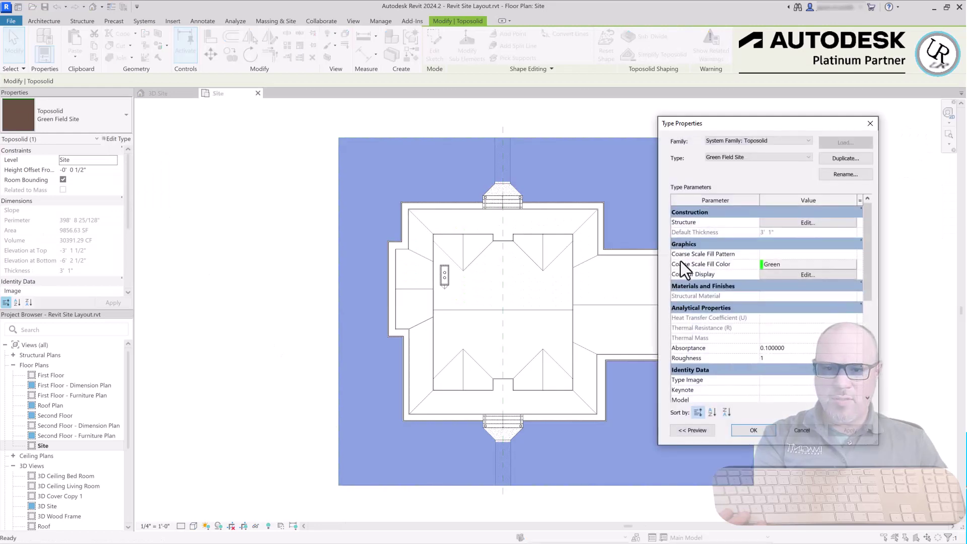
left_click(786, 275)
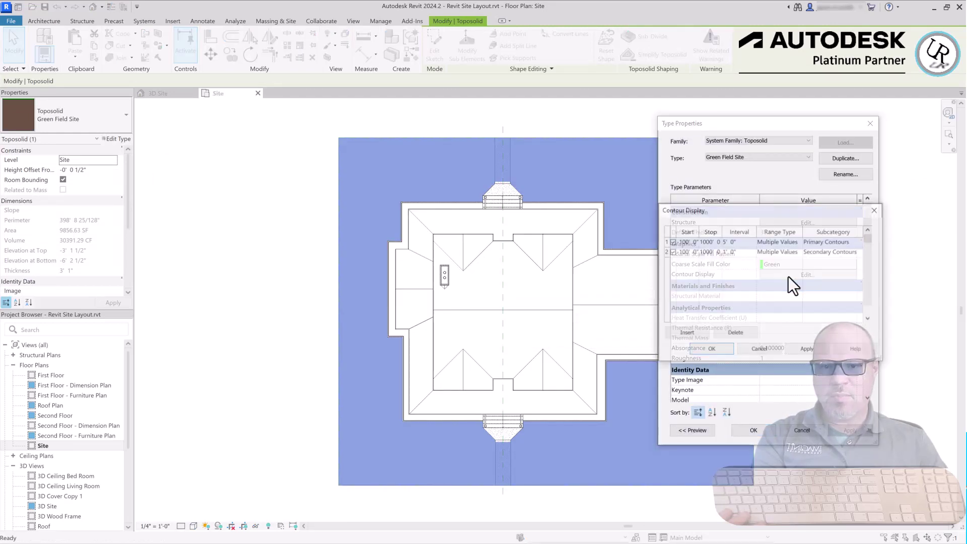
left_click_drag(787, 211, 830, 214)
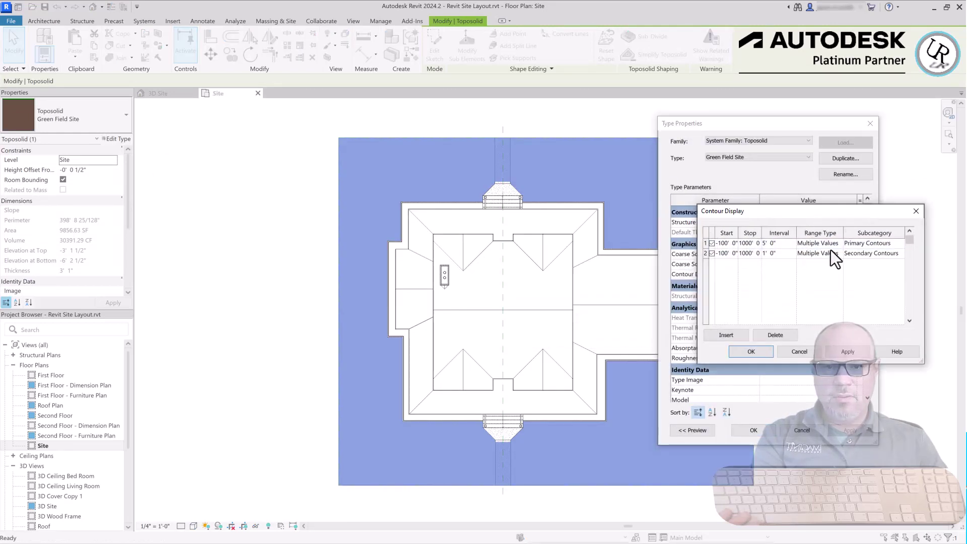
left_click(786, 253)
type("0 4")
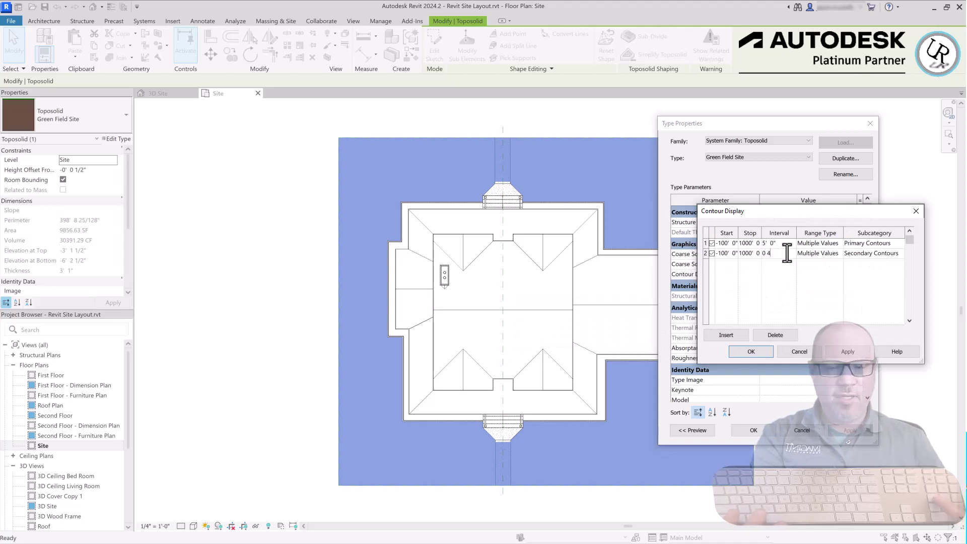
left_click(848, 352)
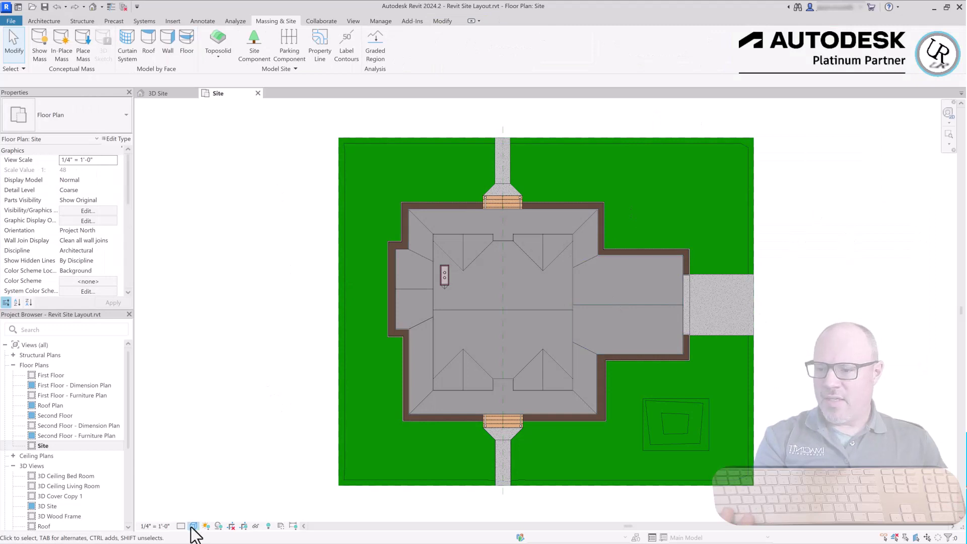
- Switch the Site plan to Hidden Line display with HL
key("h")
key("l")
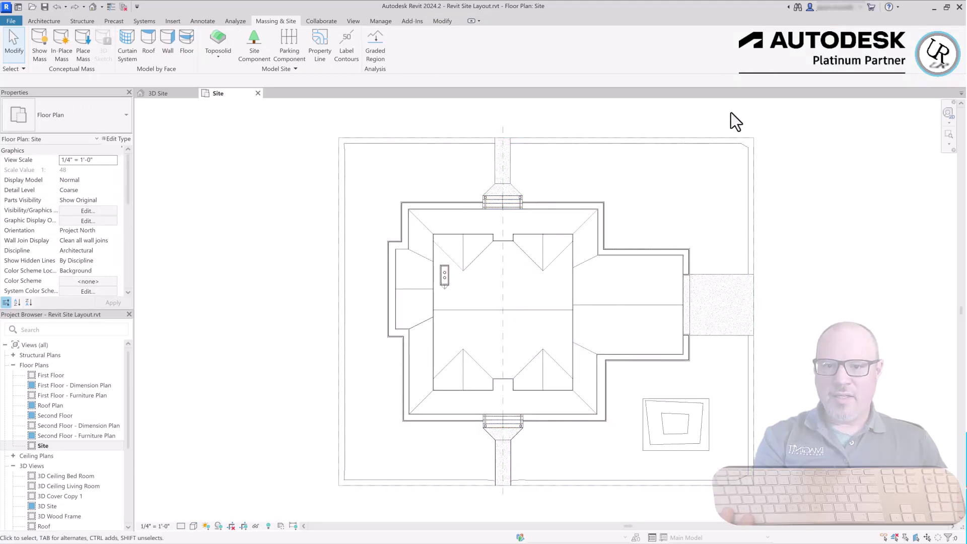
scroll(751, 144, "up", 3)
scroll(757, 144, "down", 3)
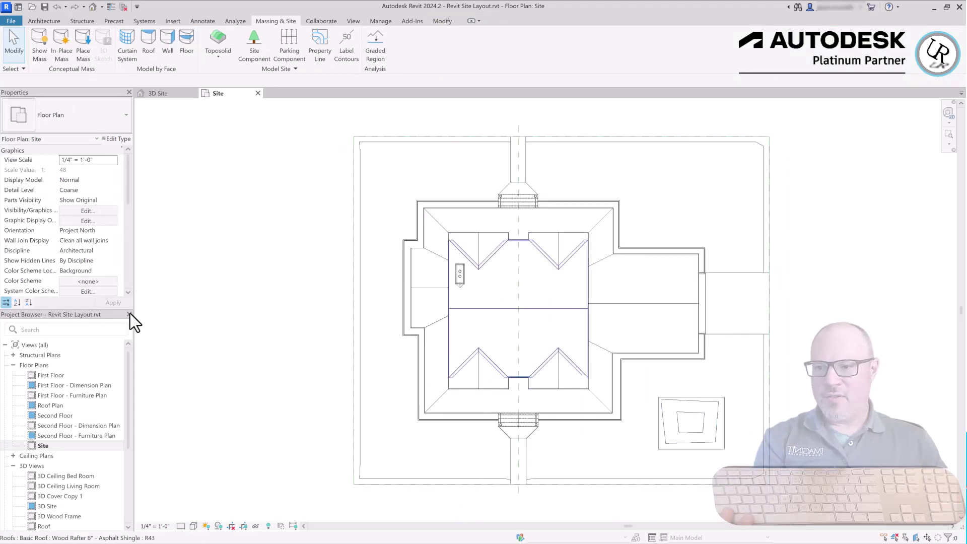
- Set the toposolid's contour intervals to 0' 2" secondary and 0' 6" primary
left_click(395, 166)
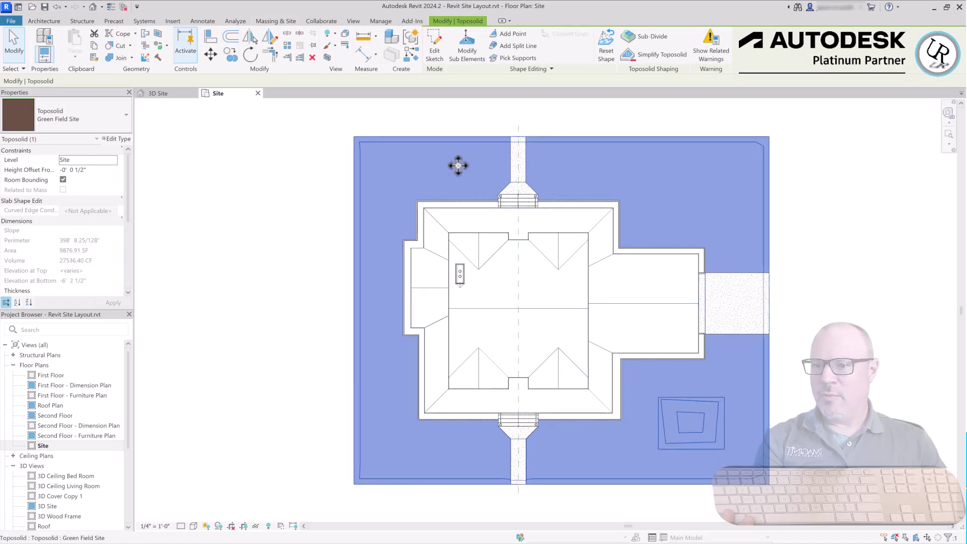
left_click(117, 139)
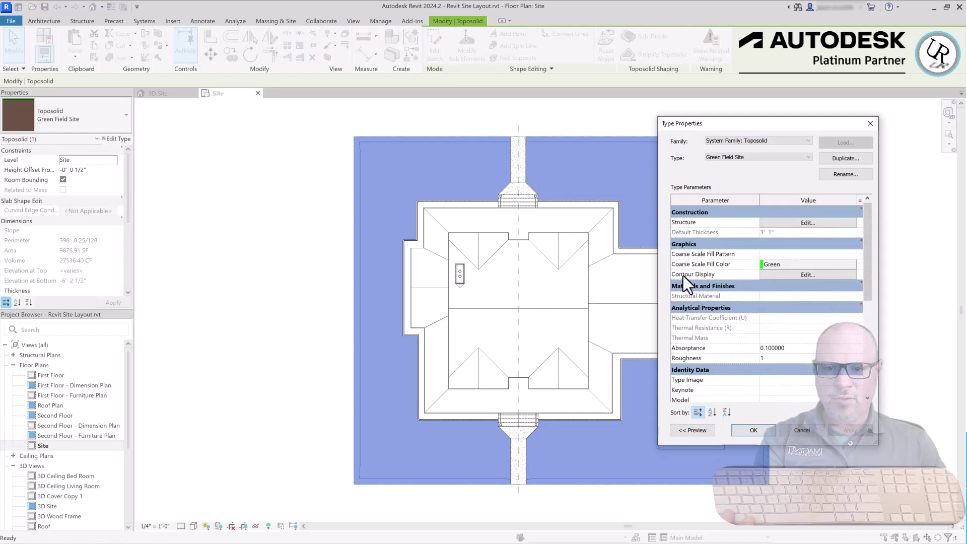
left_click(812, 274)
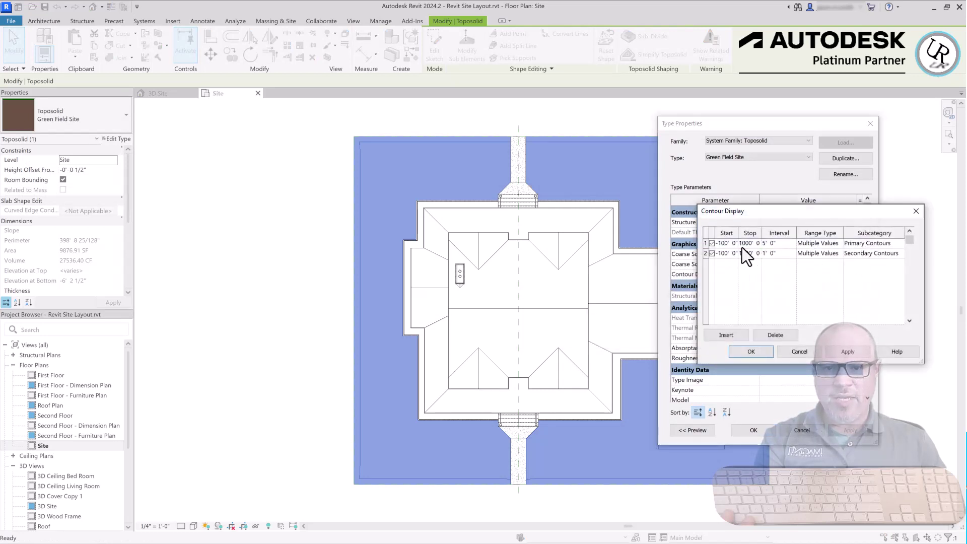
left_click(785, 254)
type("0 .2")
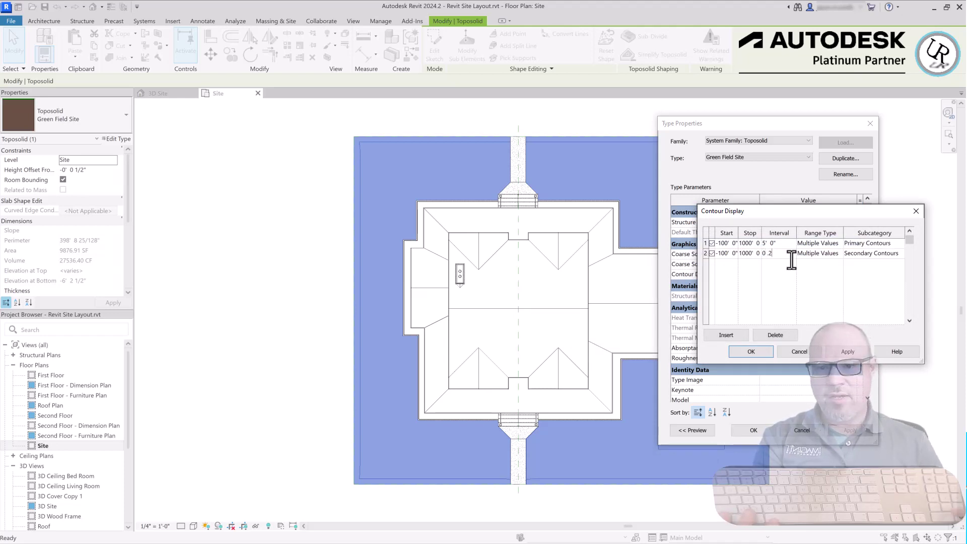
key("Return")
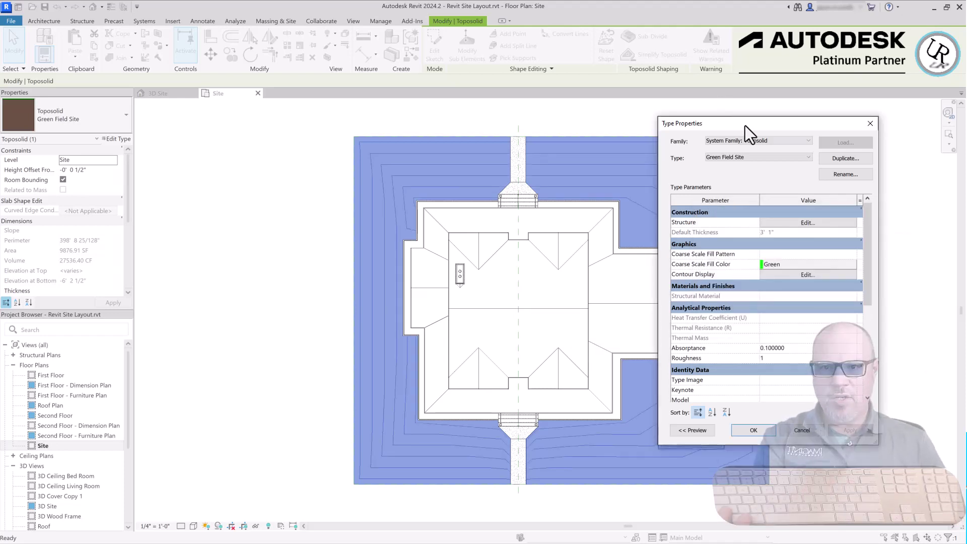
left_click_drag(745, 124, 181, 134)
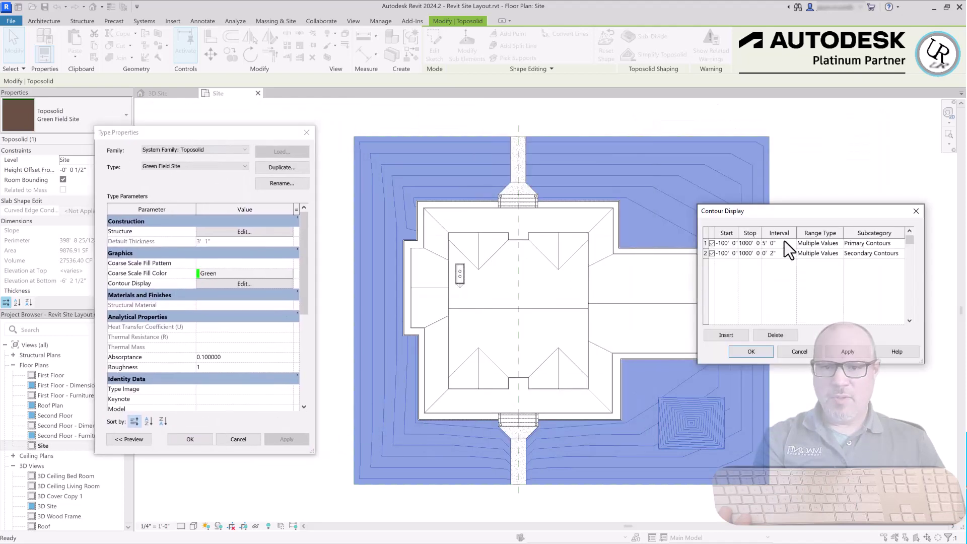
left_click(787, 243)
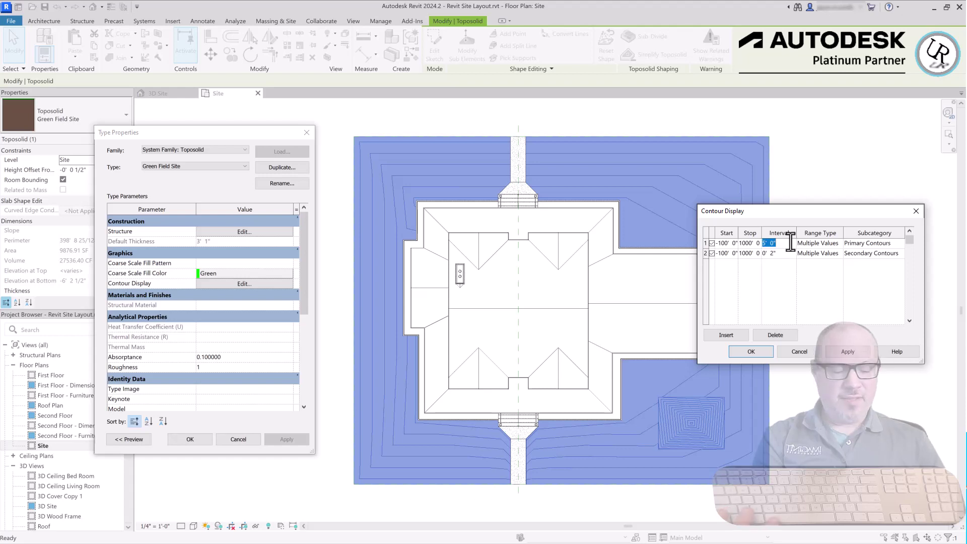
type("0 6")
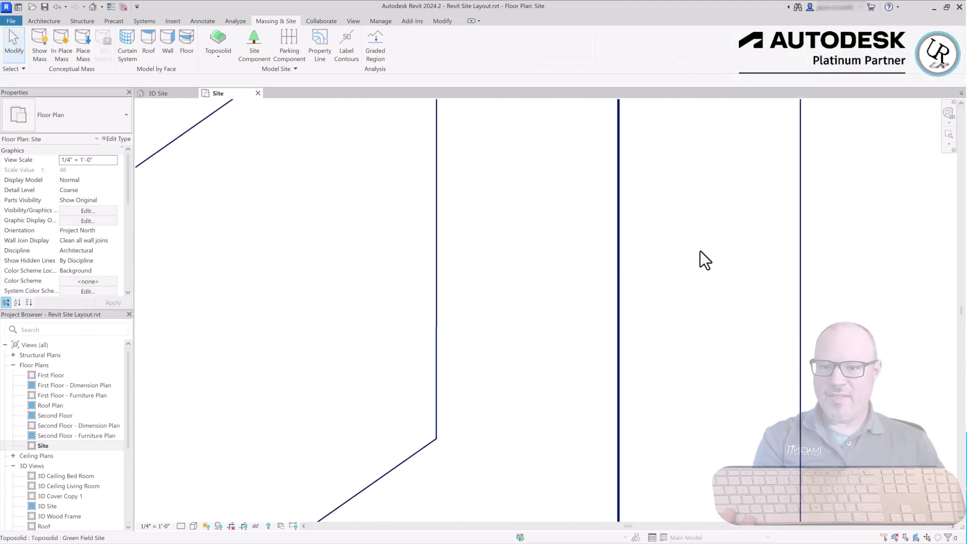
- Draw a contour label line across the contours near the site's top-right corner
scroll(550, 247, "down", 6)
middle_click_drag(326, 212, 313, 233)
scroll(314, 233, "up", 1)
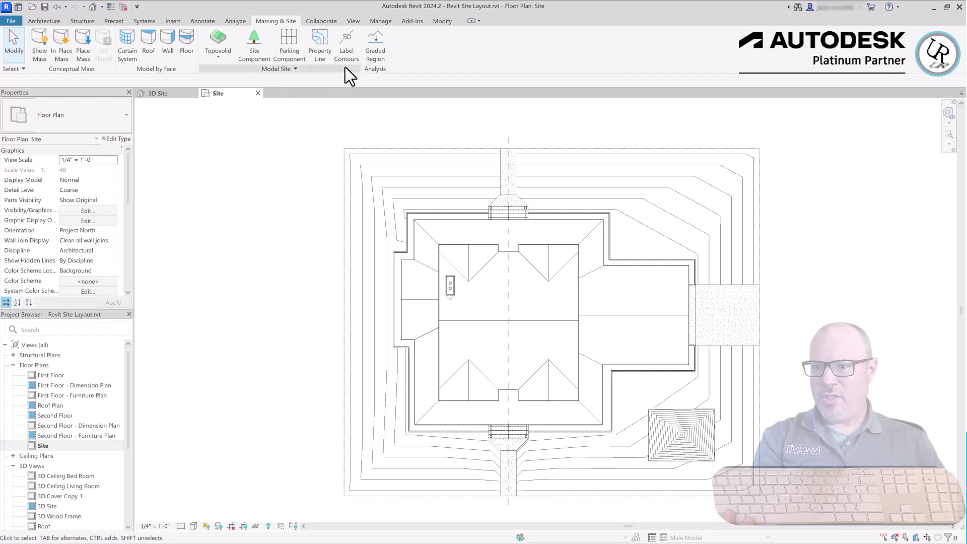
left_click(352, 50)
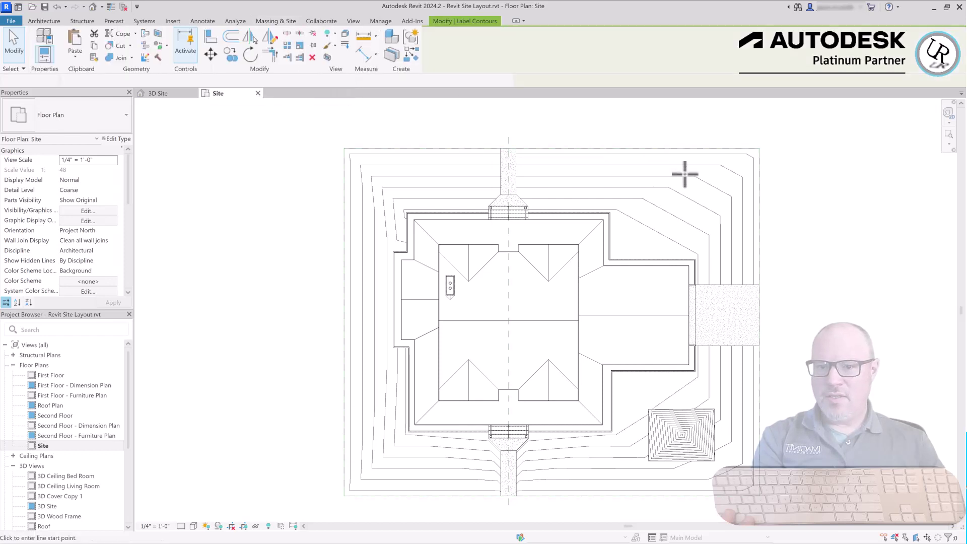
left_click(759, 150)
left_click(630, 247)
scroll(715, 192, "up", 5)
scroll(821, 198, "down", 2)
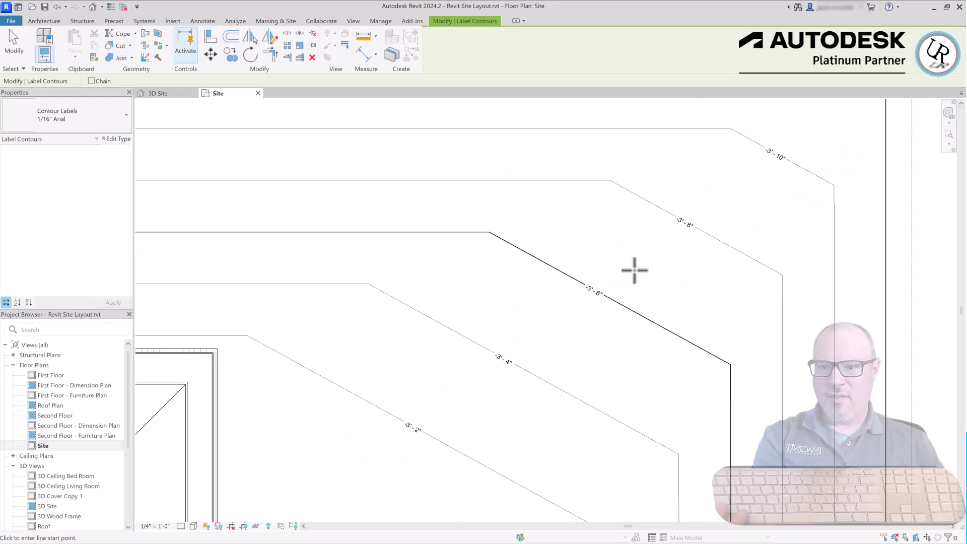
scroll(409, 262, "down", 3)
key("Escape")
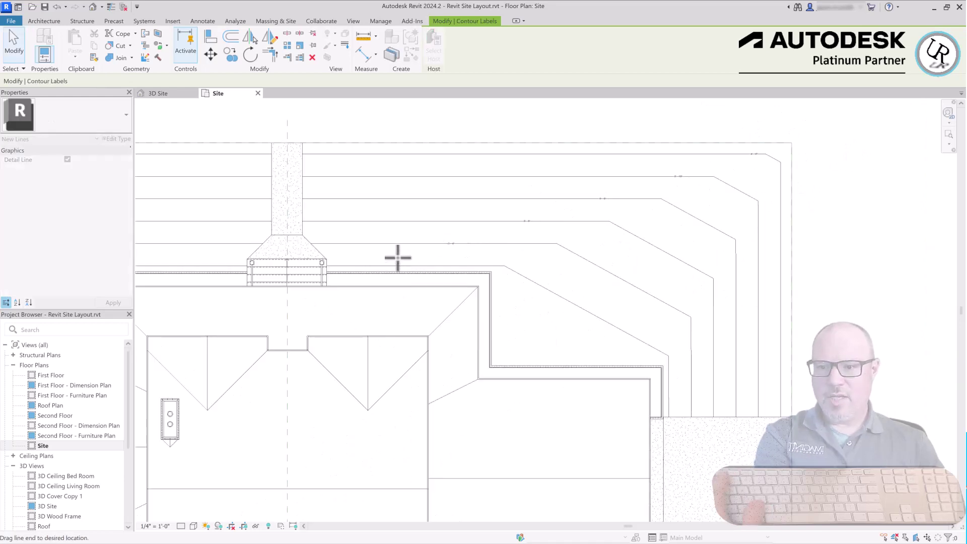
- Select the contour label line to check the labels, then clear the selection
left_click(424, 250)
scroll(531, 241, "up", 3)
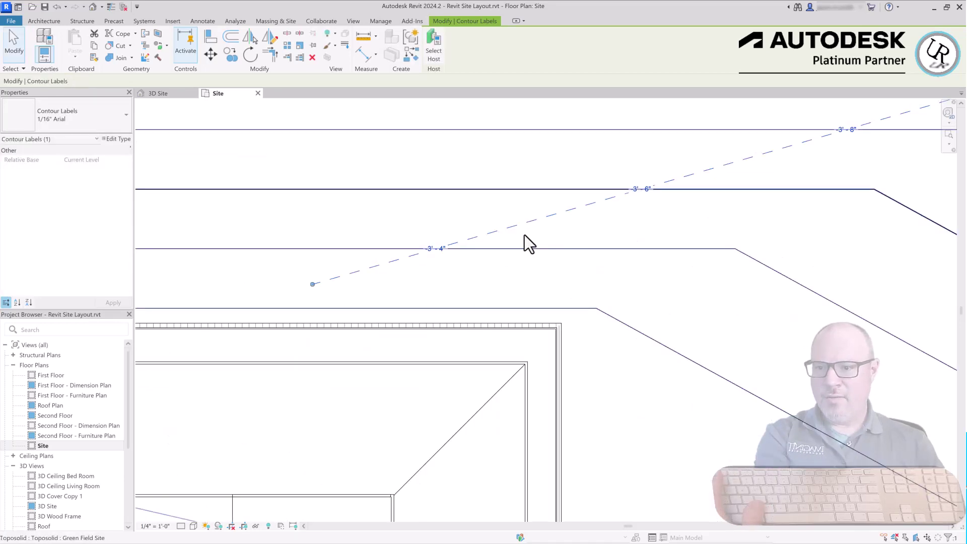
key("Escape")
scroll(363, 312, "down", 3)
scroll(668, 171, "up", 3)
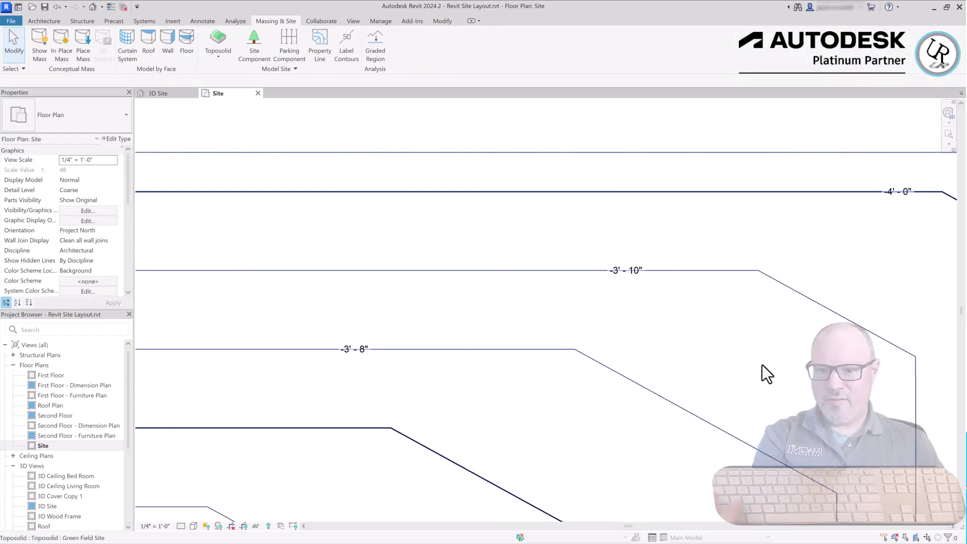
scroll(824, 110, "down", 3)
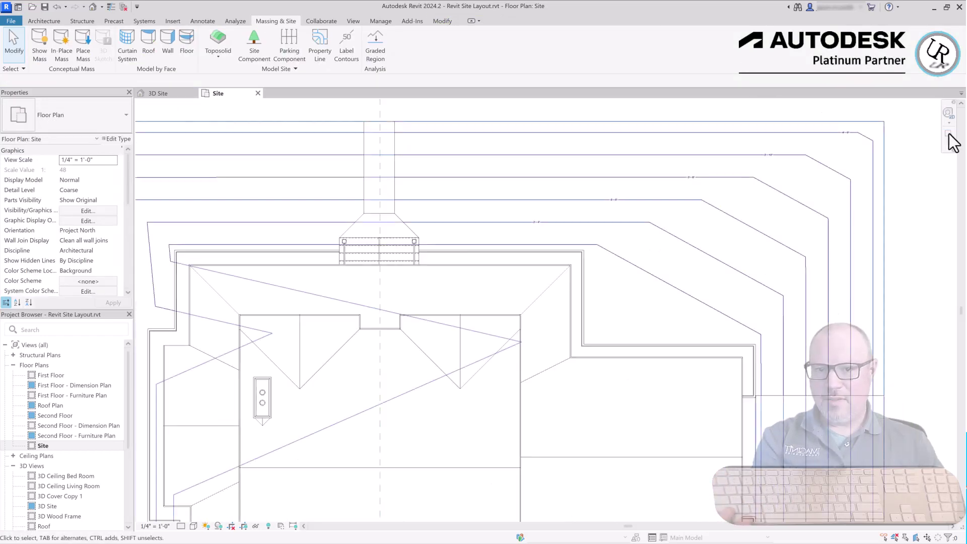
scroll(601, 179, "up", 5)
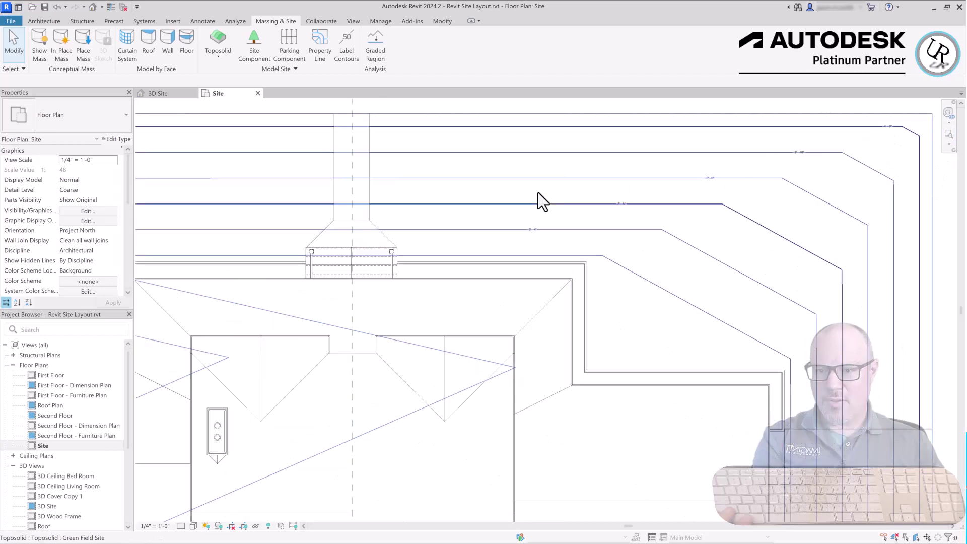
scroll(646, 228, "down", 5)
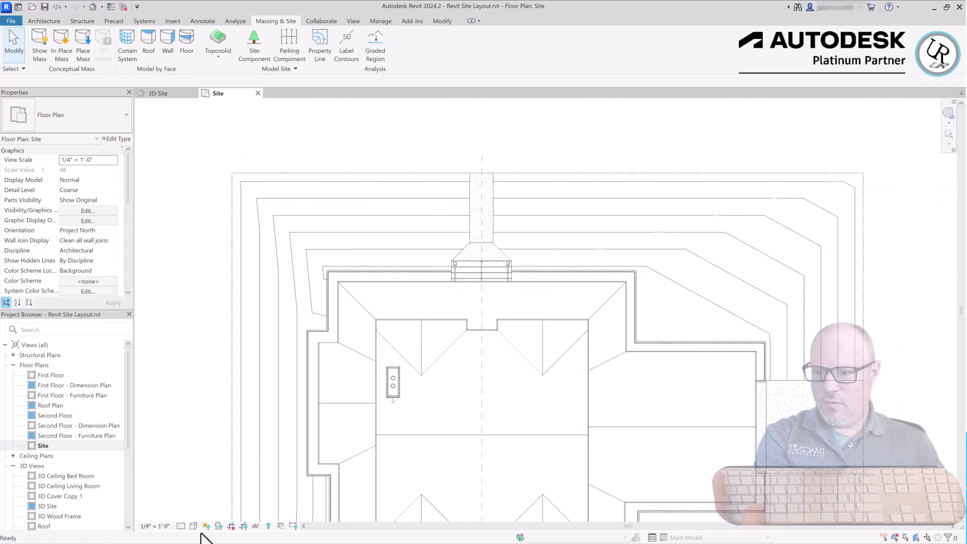
- Set the Site plan view scale to 1/8" = 1'-0" and zoom to fit with ZF
left_click(160, 528)
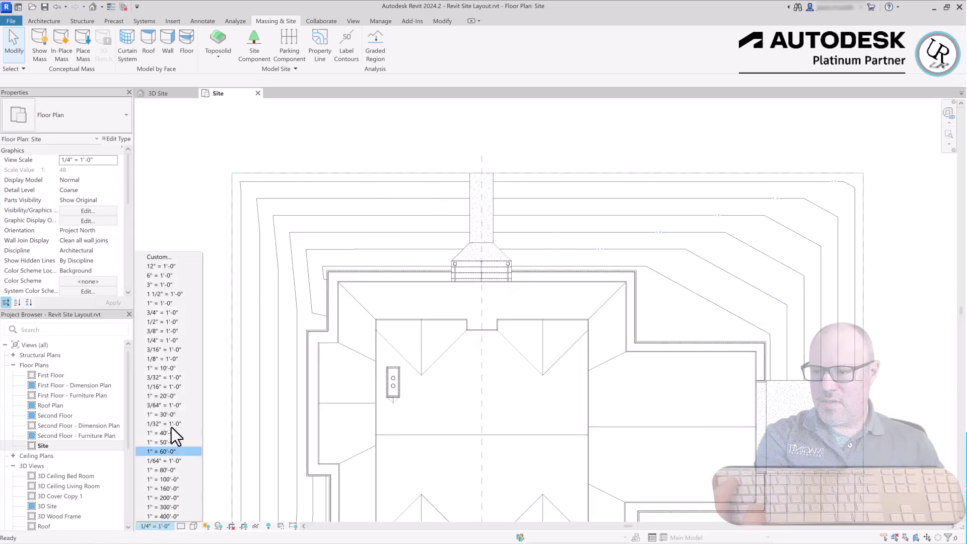
left_click(169, 353)
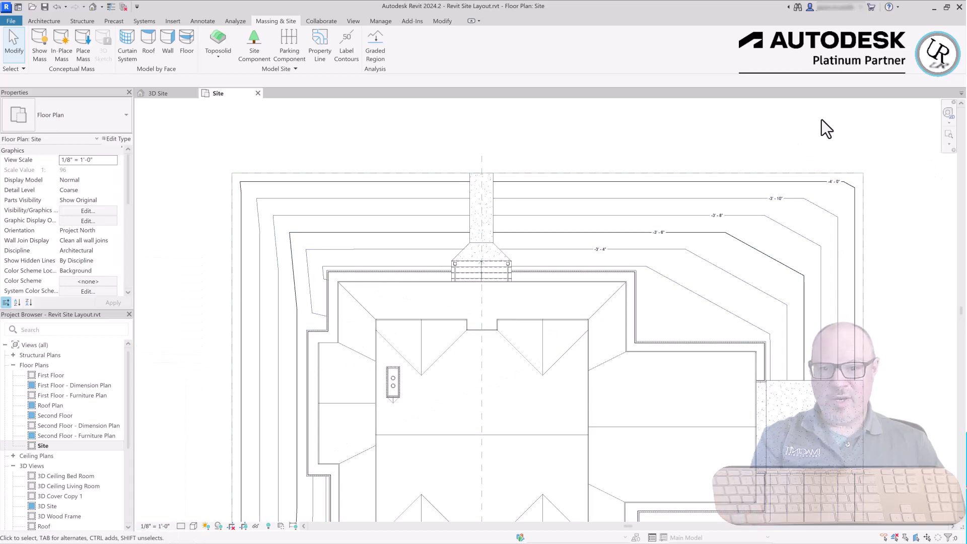
scroll(659, 262, "up", 5)
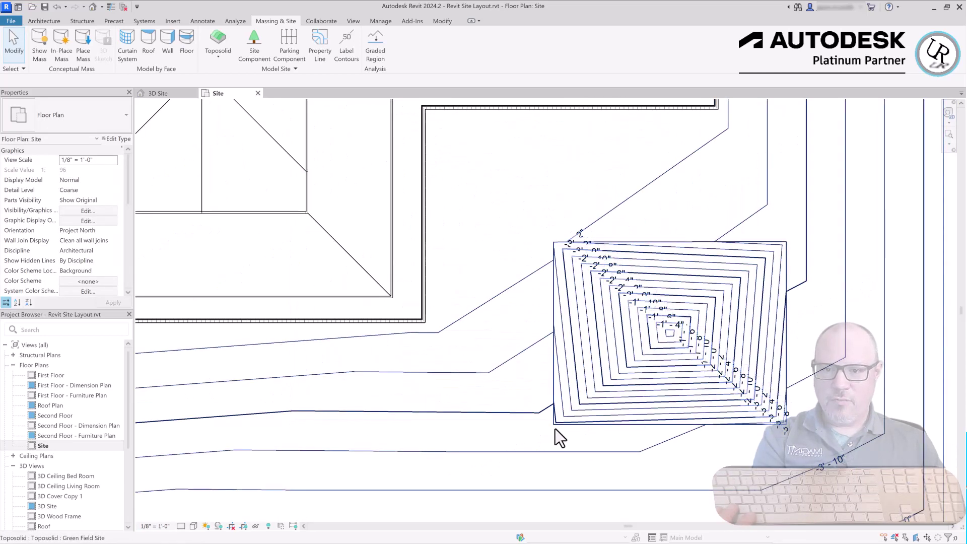
key("z")
key("f")
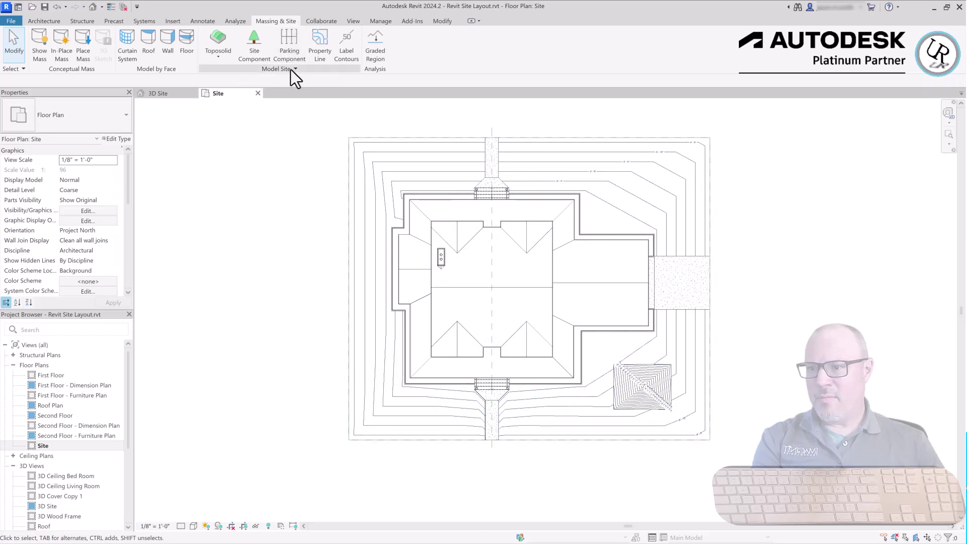
- Sketch a rectangular property line around the whole toposolid, enclosing 9856.63 SF, and check it
left_click(320, 50)
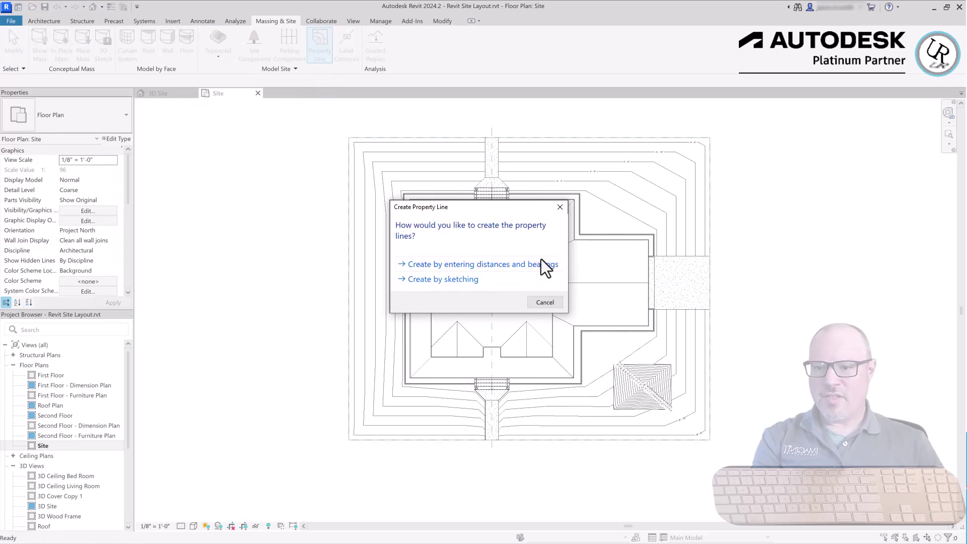
left_click(426, 280)
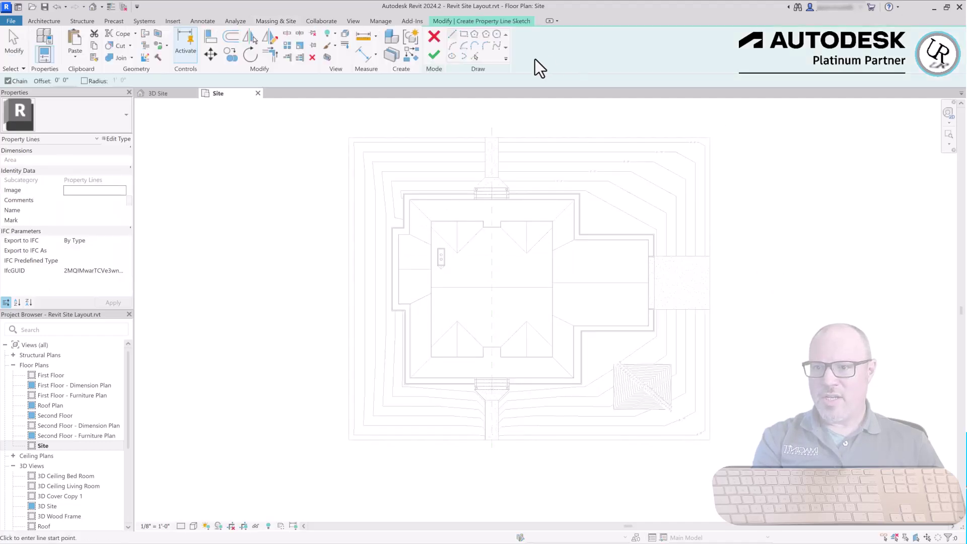
left_click(464, 36)
left_click(349, 123)
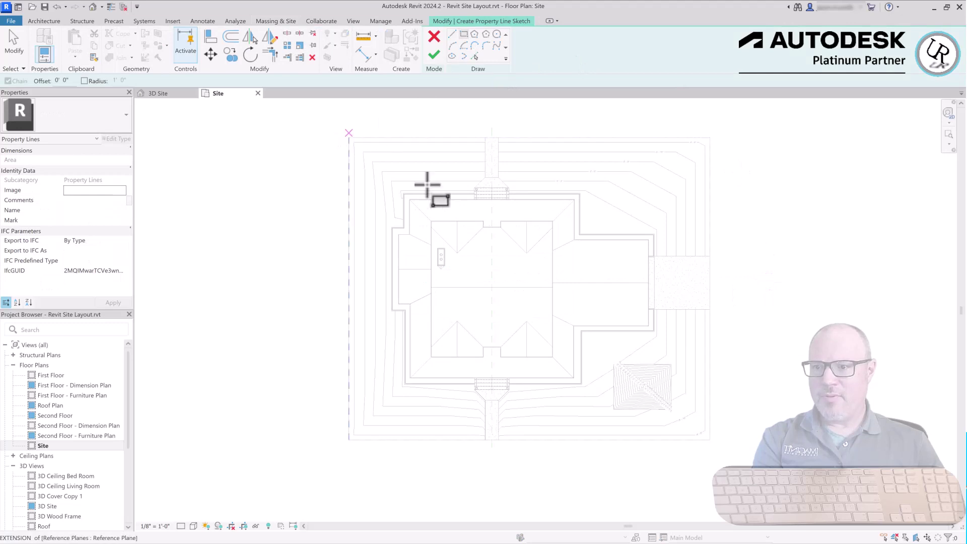
left_click(710, 440)
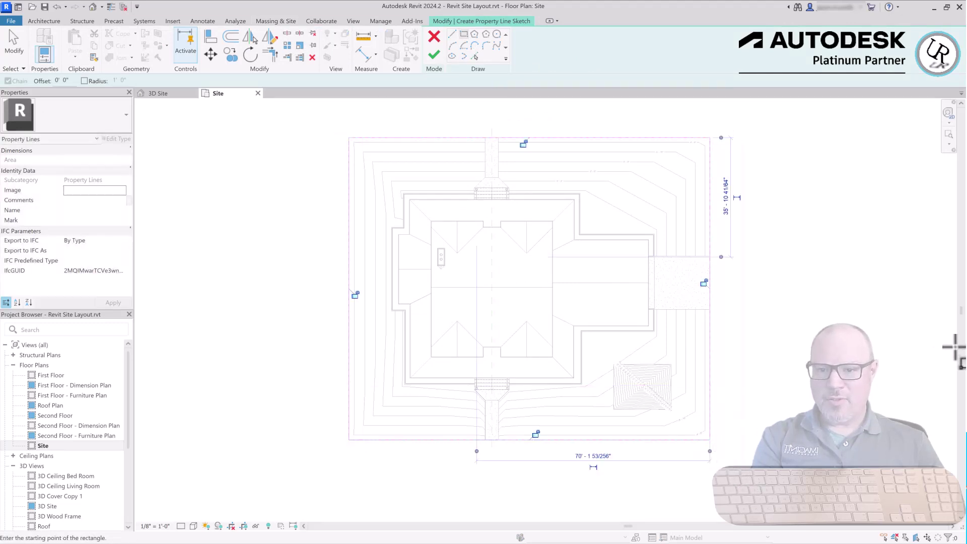
left_click(435, 54)
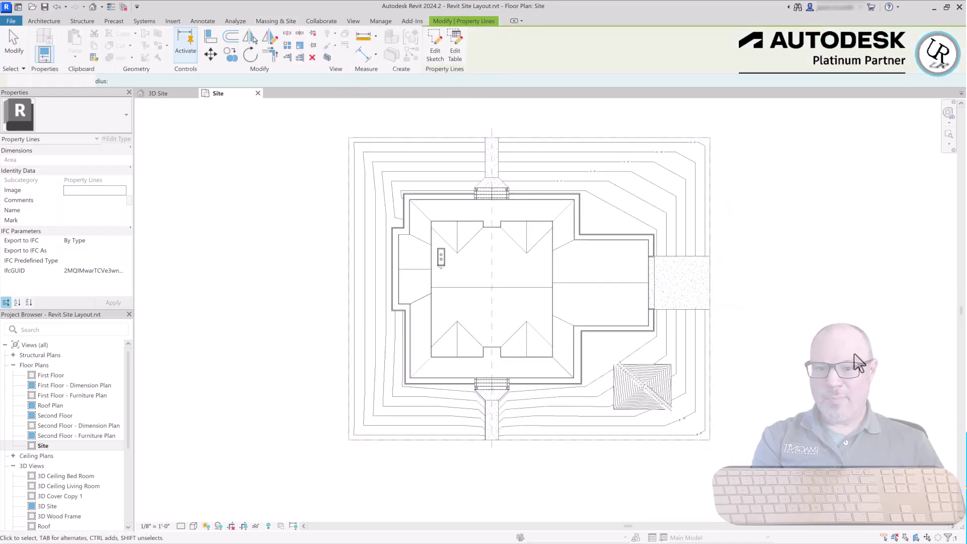
scroll(712, 122, "up", 5)
scroll(716, 176, "up", 5)
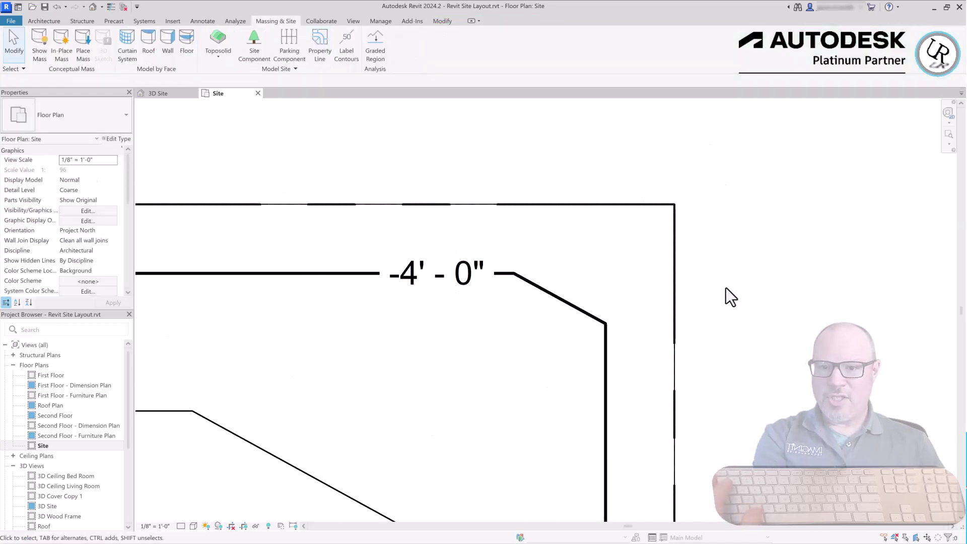
left_click(676, 283)
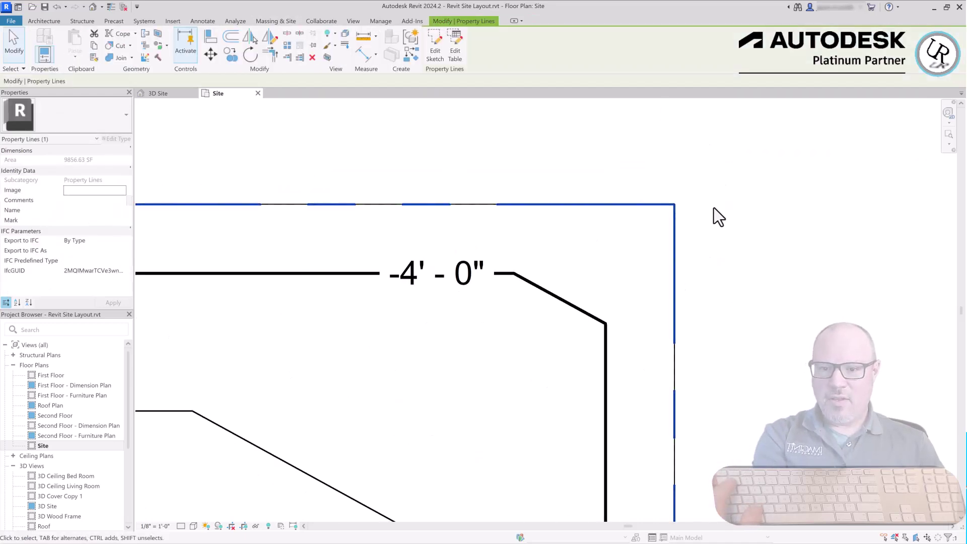
scroll(713, 207, "down", 6)
left_click(250, 304)
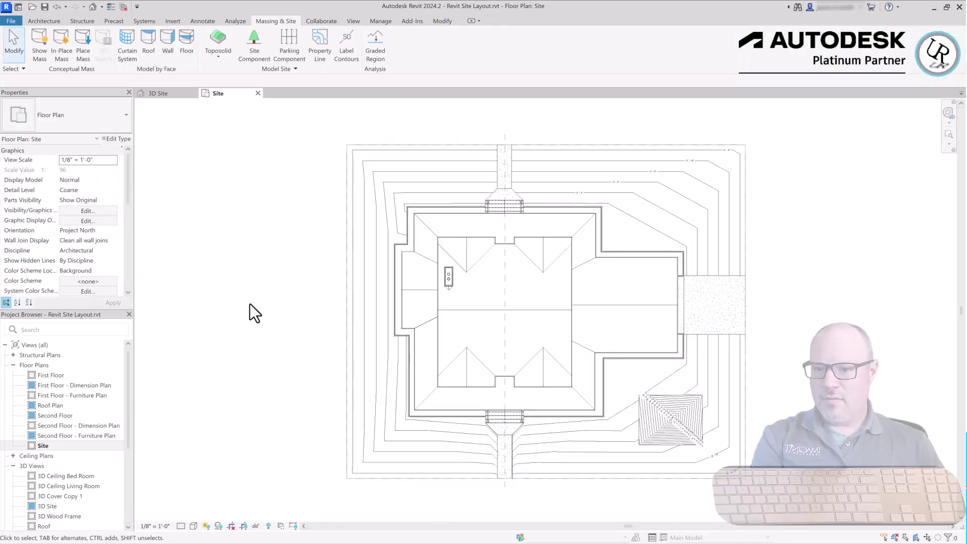